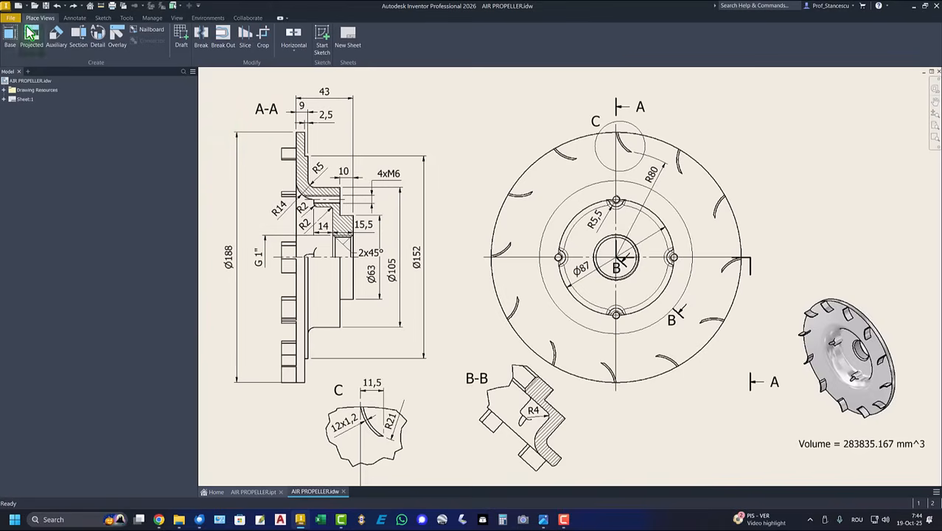
- Create a new part from Standard (mm).ipt and start a 2D sketch on the XY plane
click(23, 6)
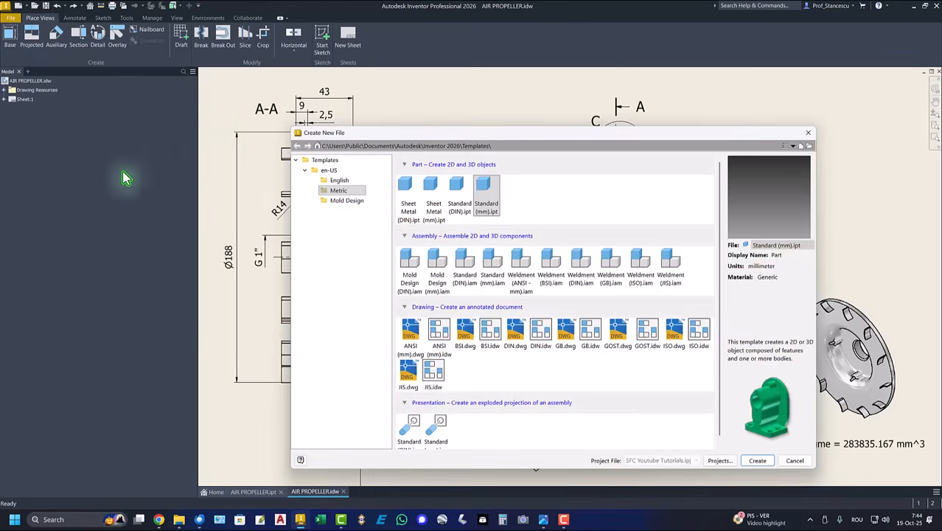
double_click(483, 183)
click(18, 38)
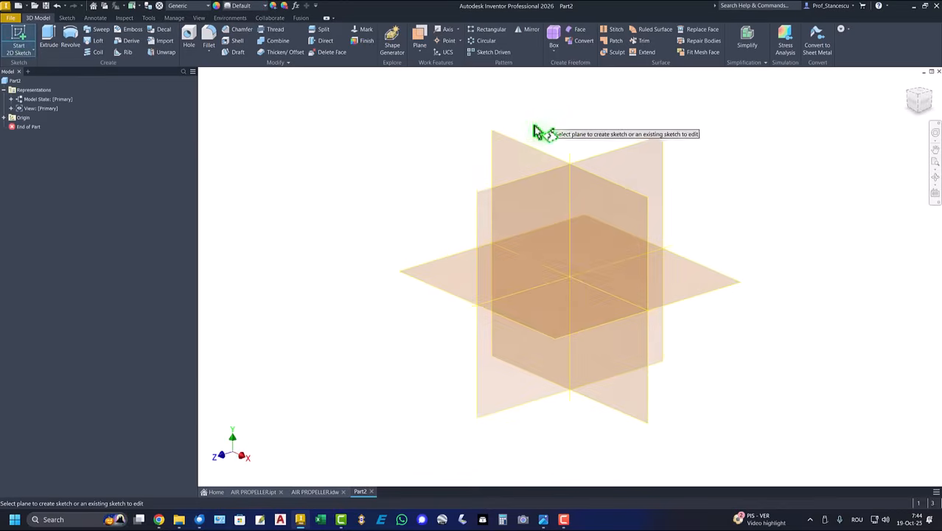
click(509, 151)
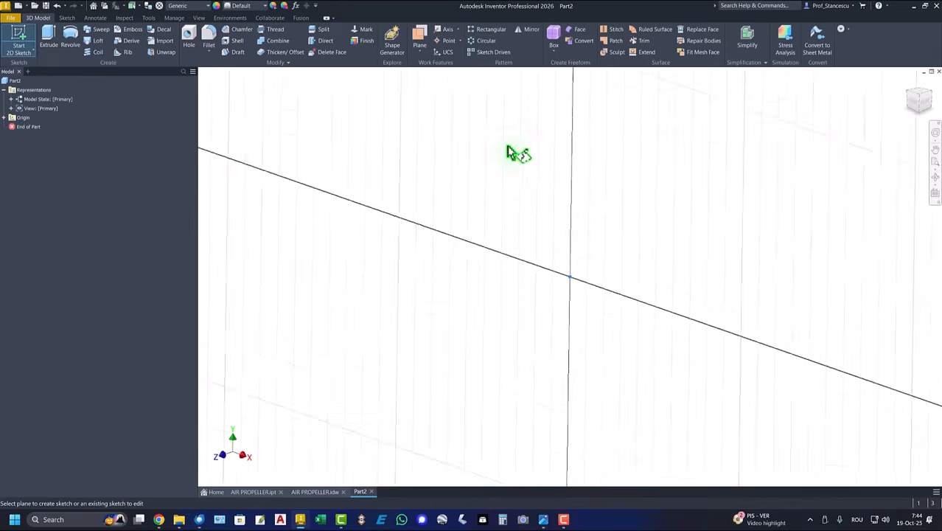
middle_drag(516, 195, 498, 321)
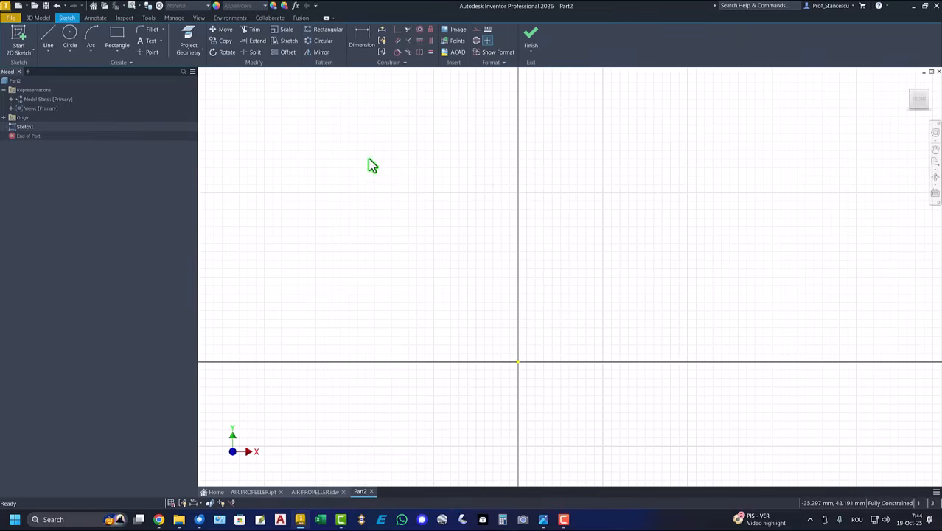
- Draw a vertical line down from the Y axis with two tangent rounded corners
click(48, 36)
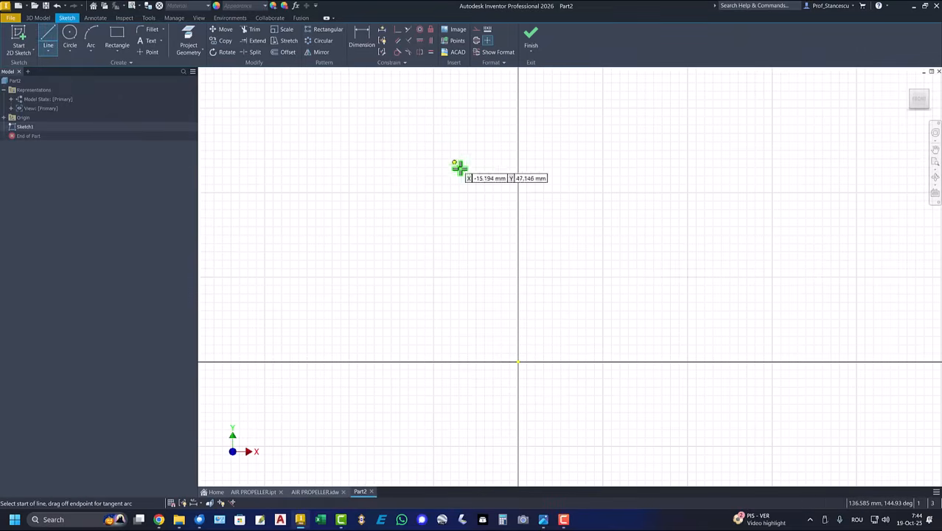
click(518, 118)
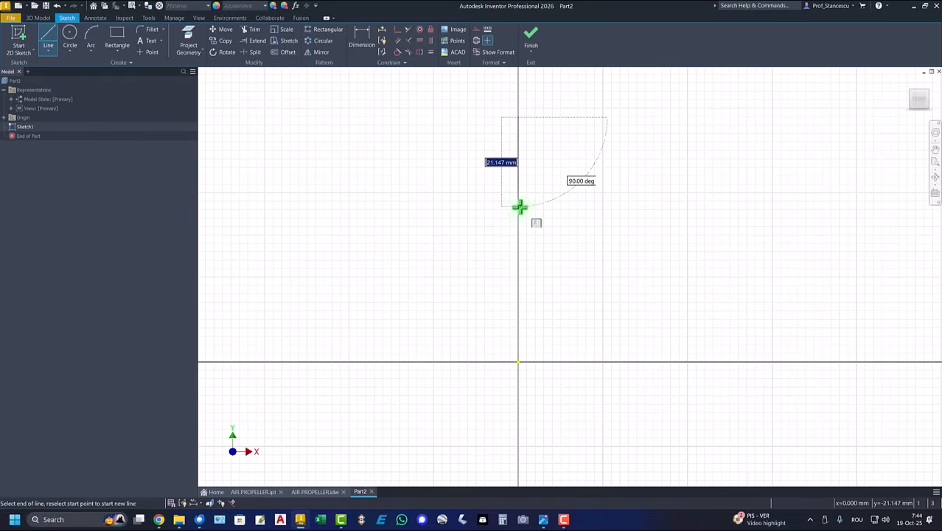
click(519, 207)
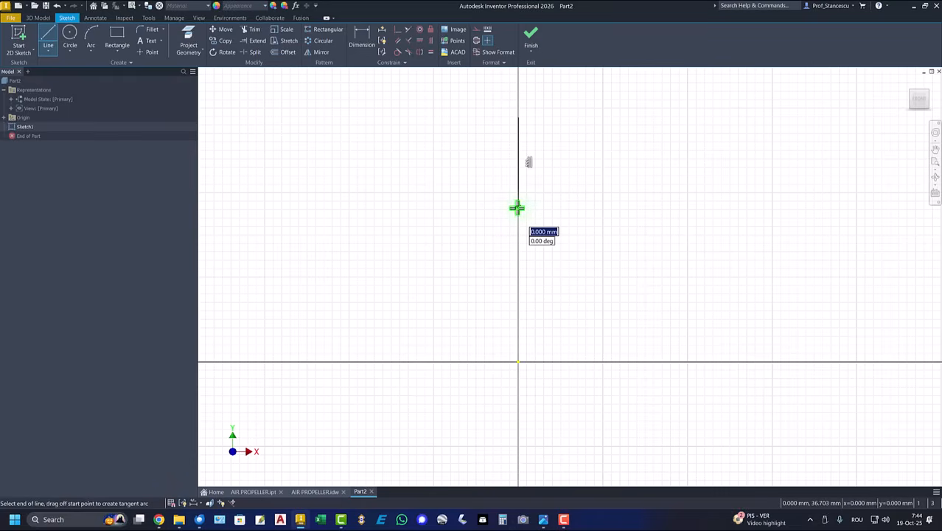
drag(517, 206, 541, 233)
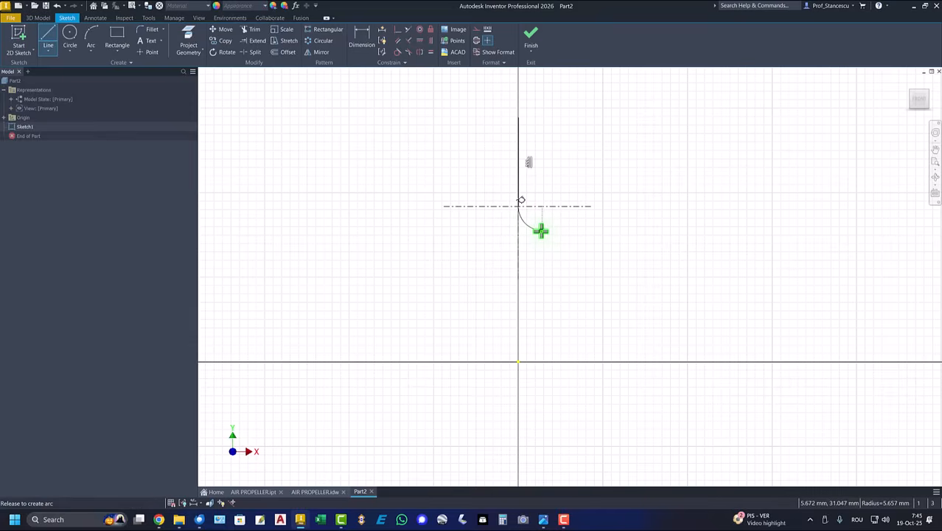
drag(540, 232, 542, 230)
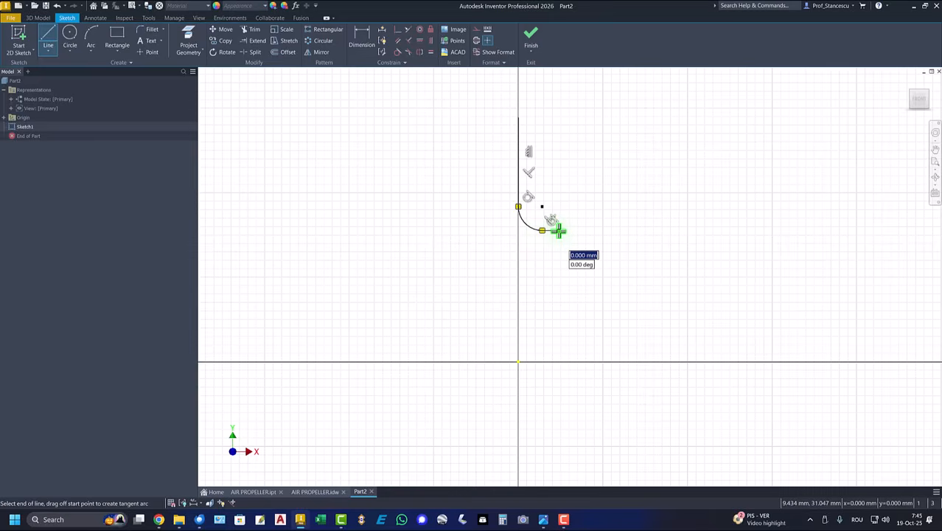
drag(558, 231, 571, 236)
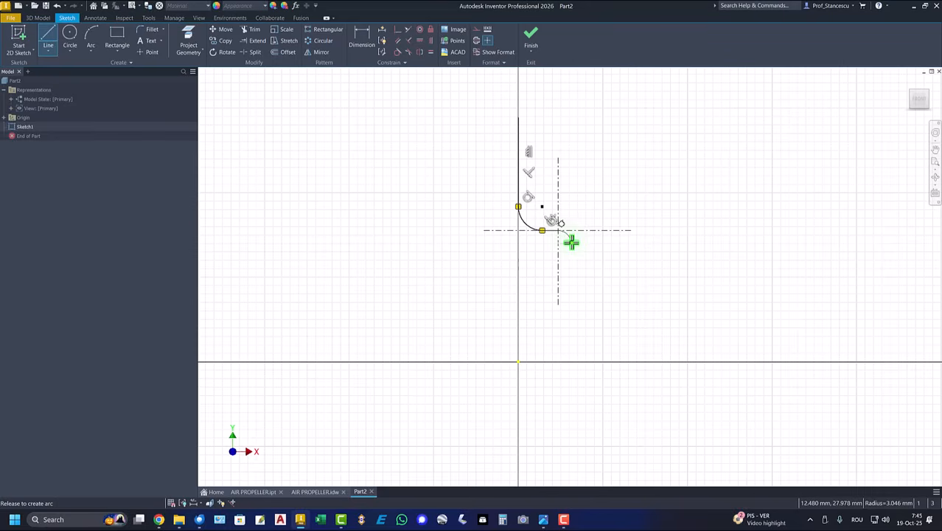
drag(571, 242, 569, 242)
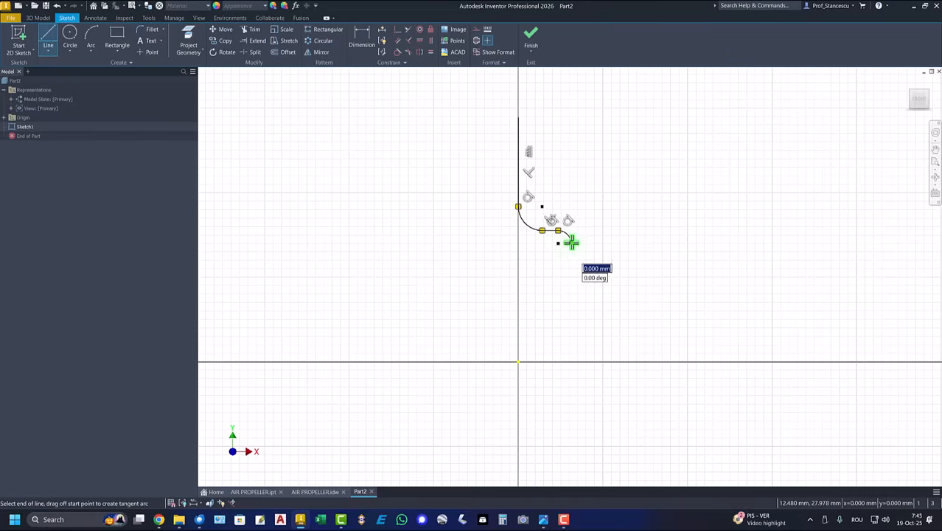
- Continue the profile down to the X axis, along it, and back up in steps
click(571, 361)
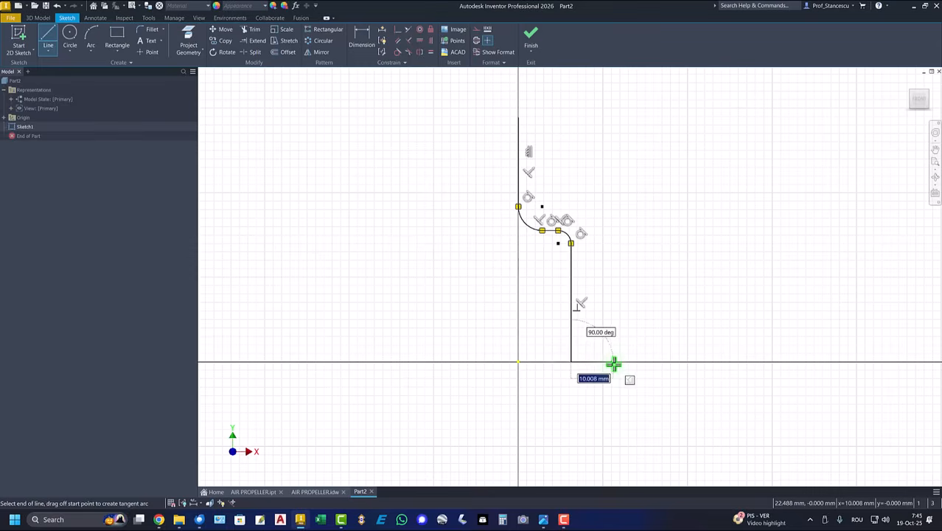
click(615, 363)
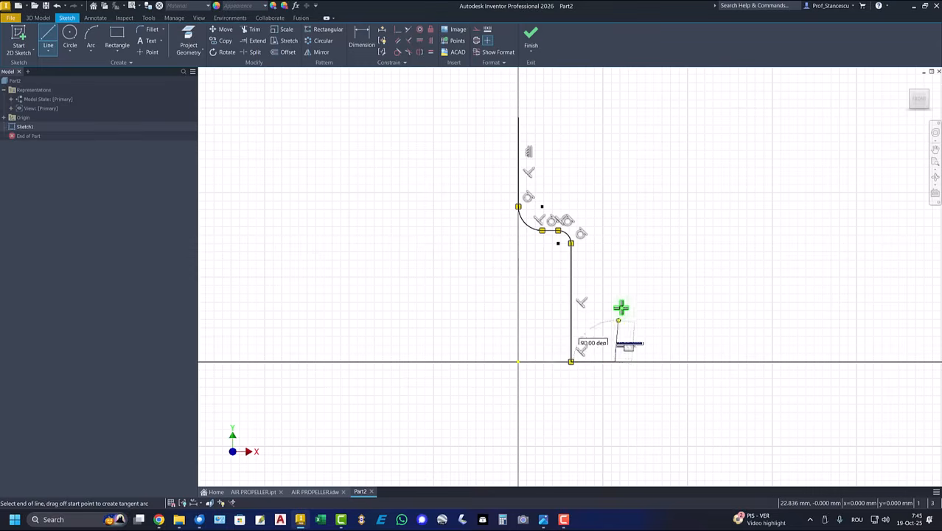
click(615, 263)
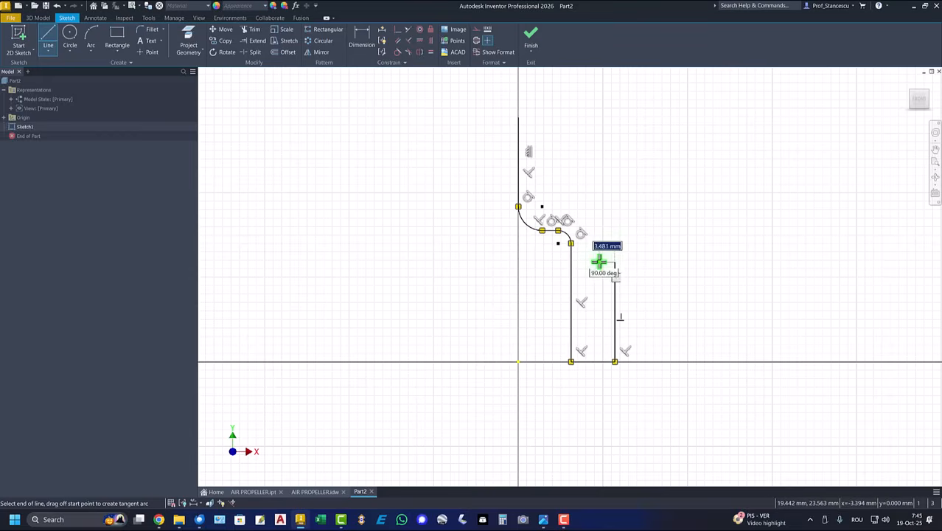
click(593, 262)
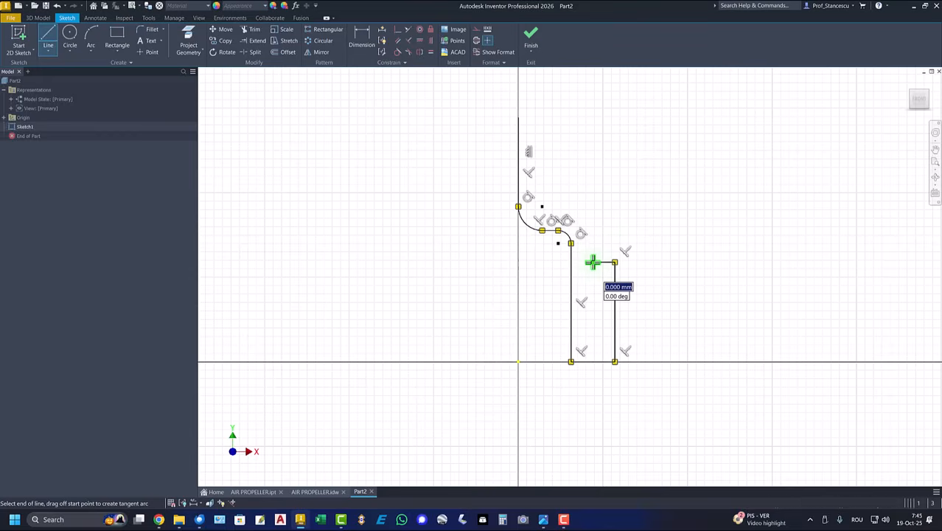
click(592, 220)
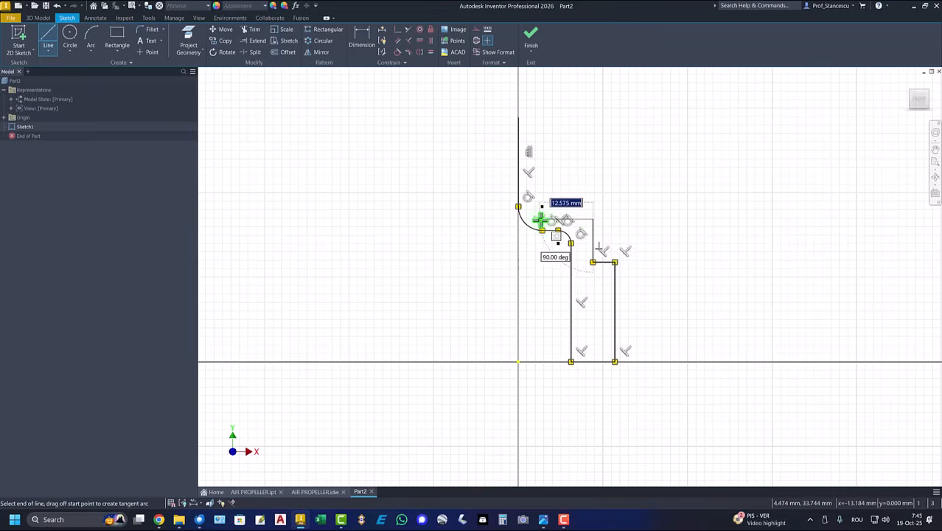
- End the top edge of the step and curve it into a rounded inner corner
scroll(541, 220, down, 5)
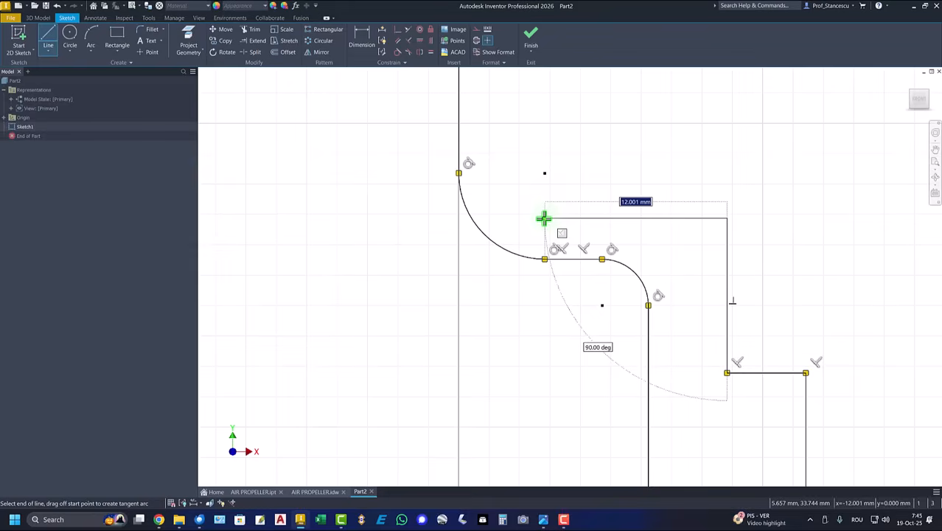
click(543, 218)
drag(545, 217, 505, 173)
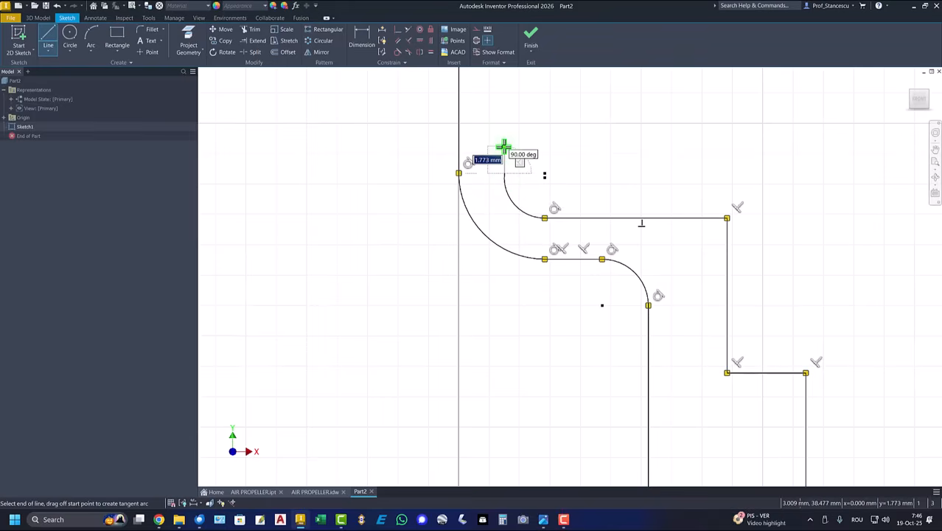
- Draw the stepped wall rising from the arc back to the vertical axis
scroll(504, 145, up, 3)
scroll(504, 145, down, 5)
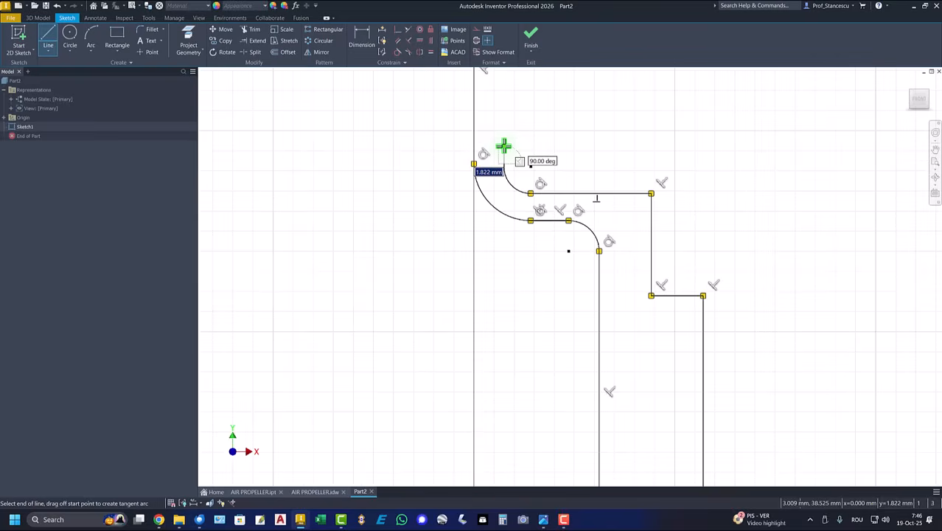
middle_drag(504, 147, 517, 274)
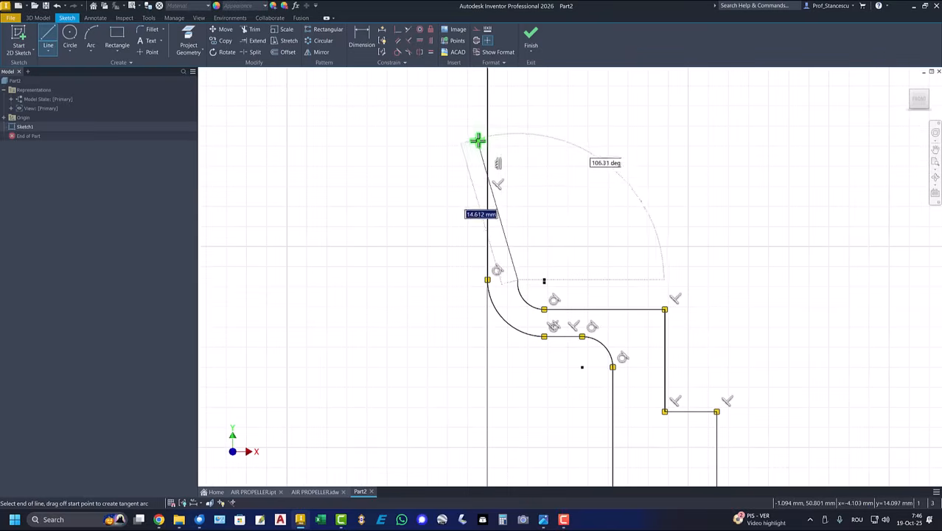
middle_drag(529, 166, 523, 263)
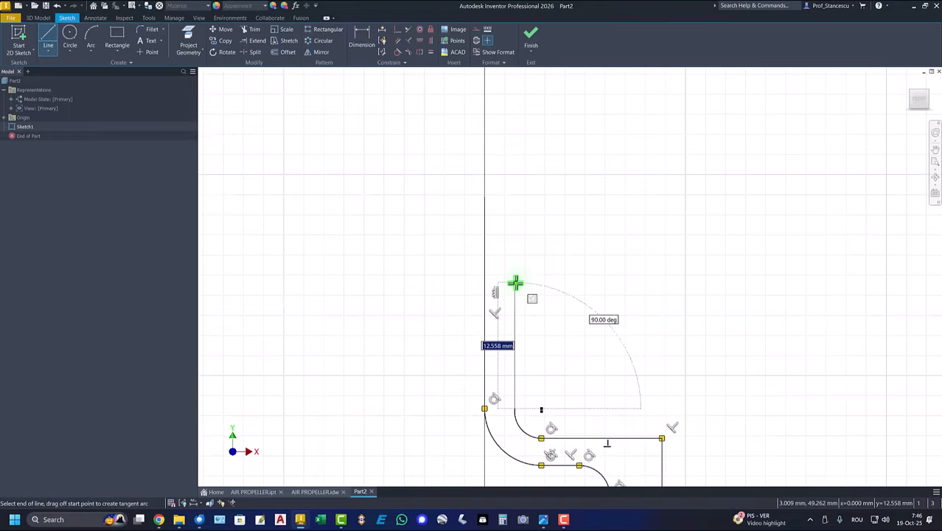
click(515, 283)
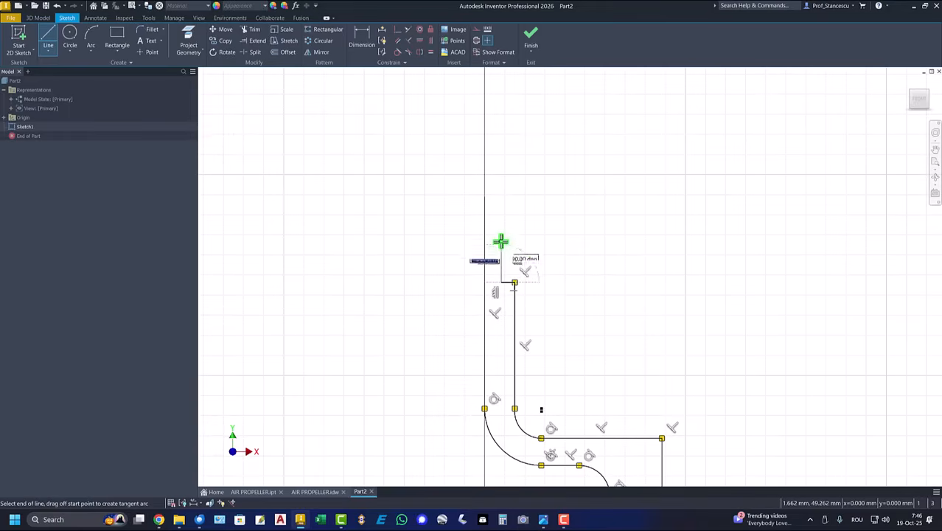
click(502, 198)
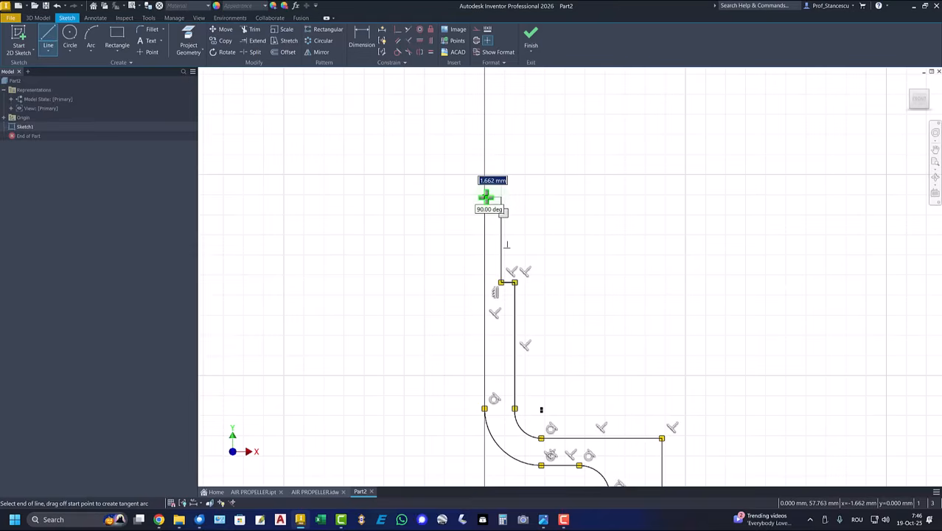
click(485, 196)
right_click(373, 256)
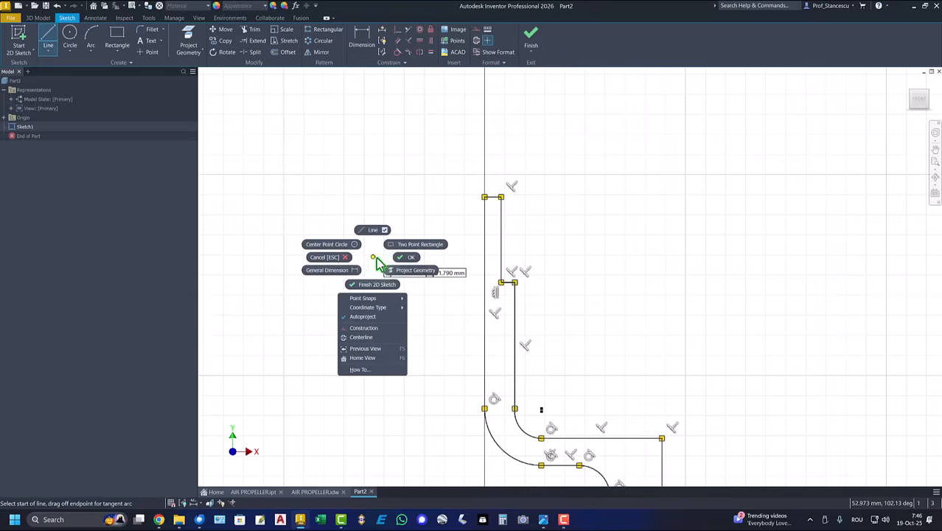
- Make the profile coincident with the origin and lay its bottom line on the X axis
click(407, 258)
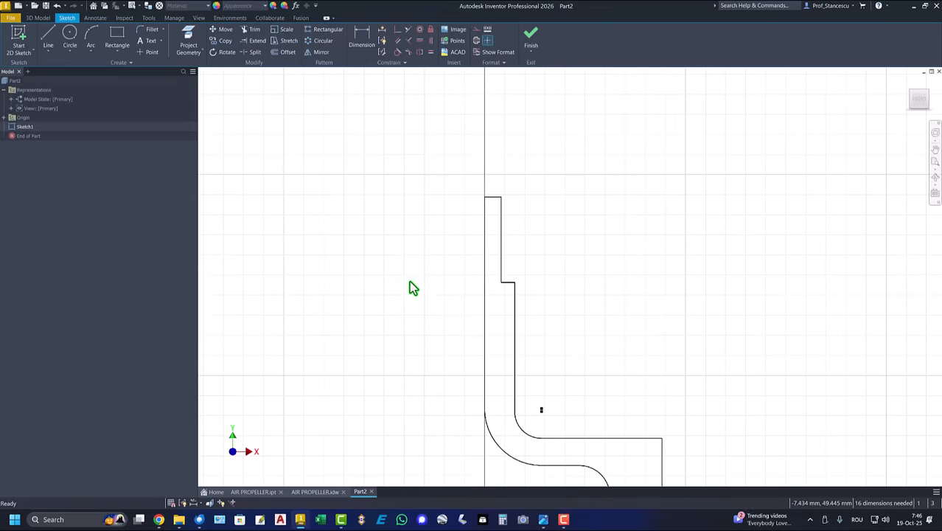
click(398, 30)
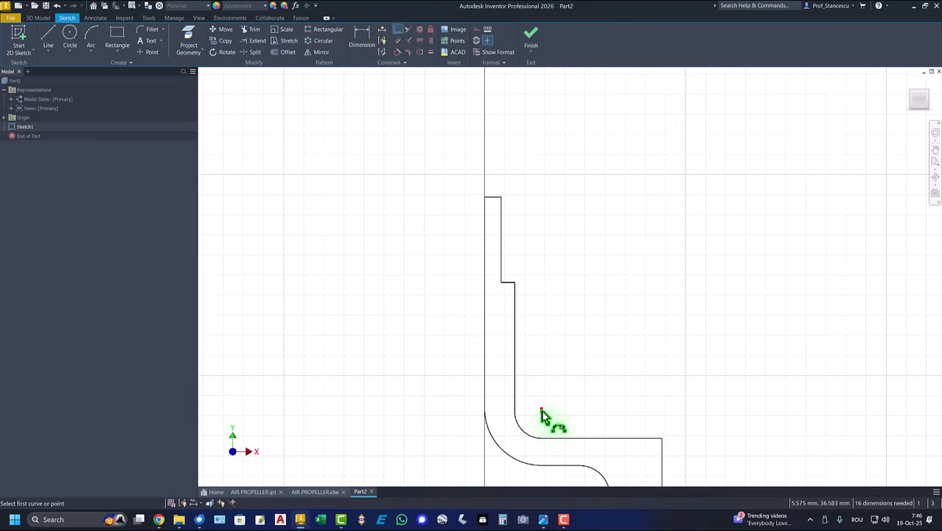
click(540, 410)
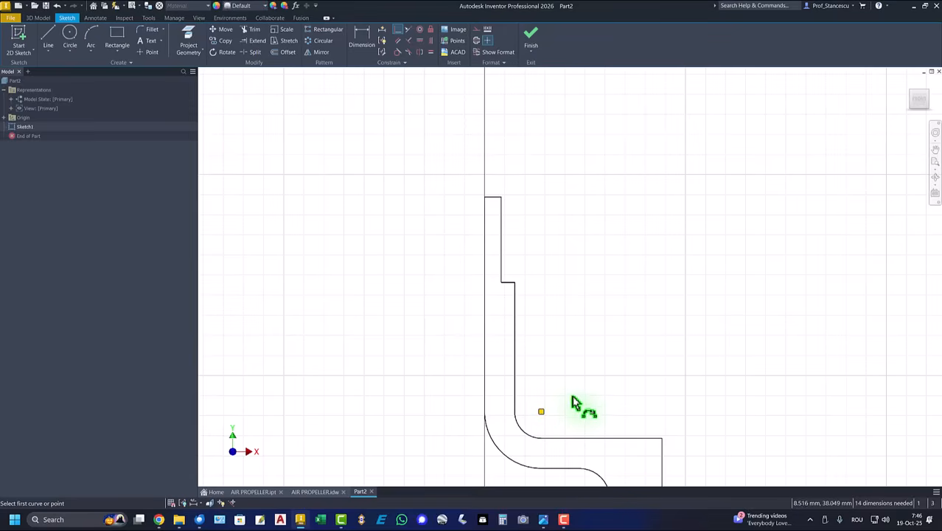
middle_drag(587, 391, 601, 199)
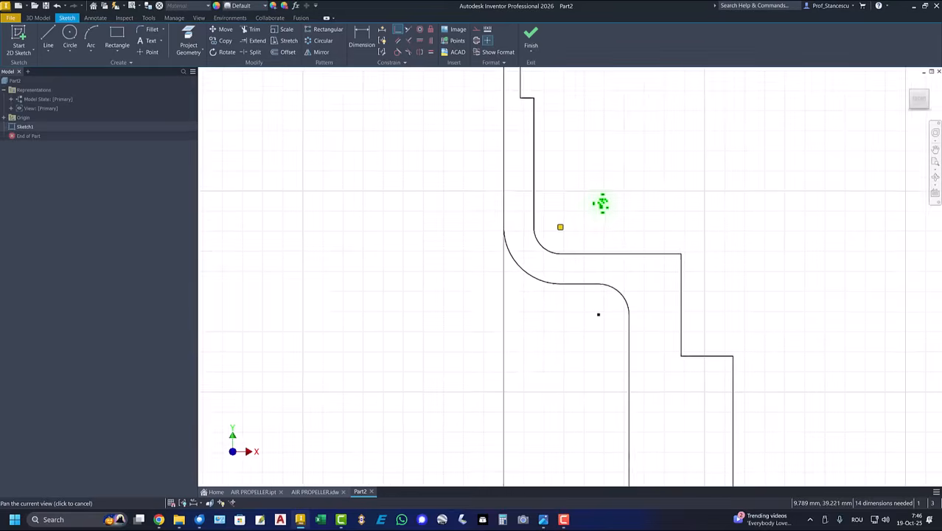
scroll(603, 208, down, 2)
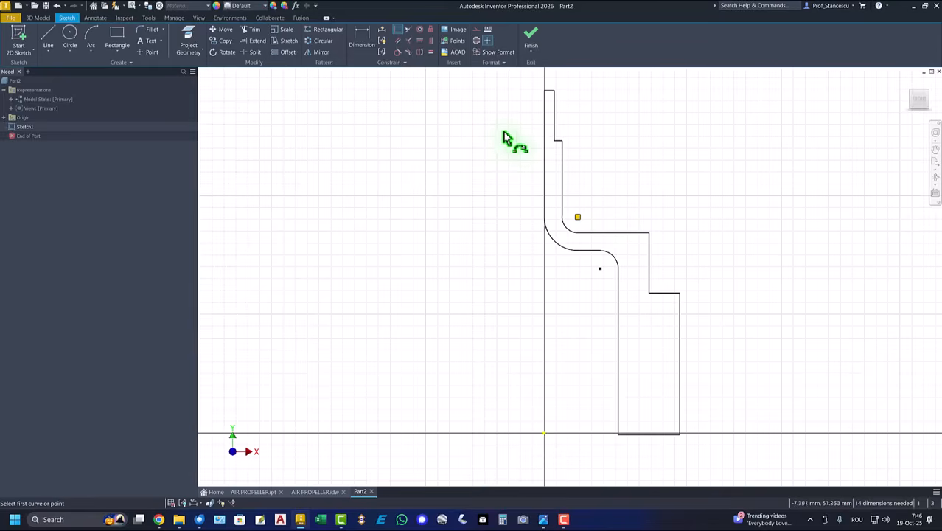
click(544, 163)
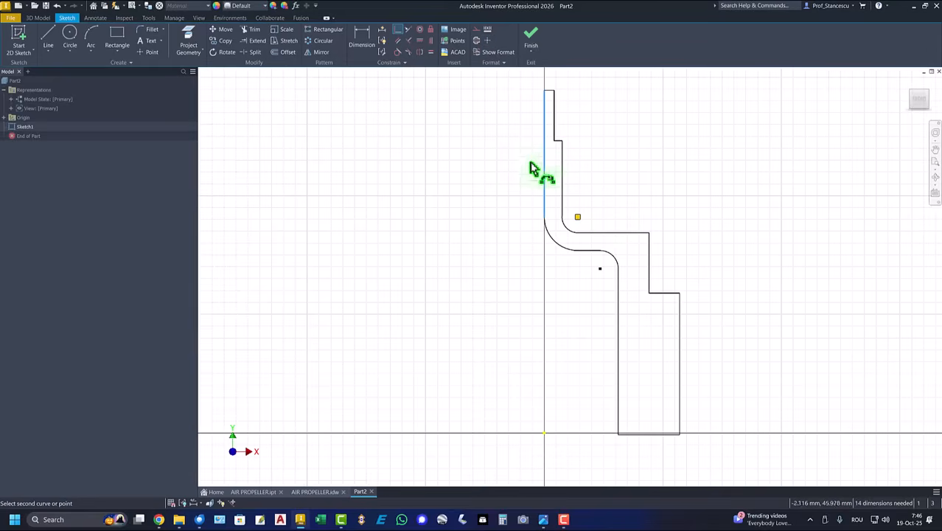
click(544, 434)
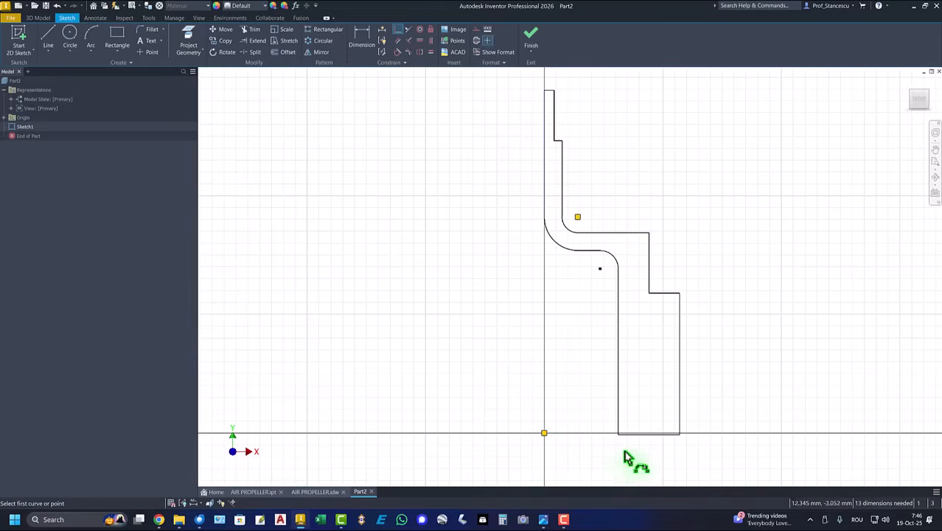
click(655, 438)
click(545, 434)
right_click(568, 392)
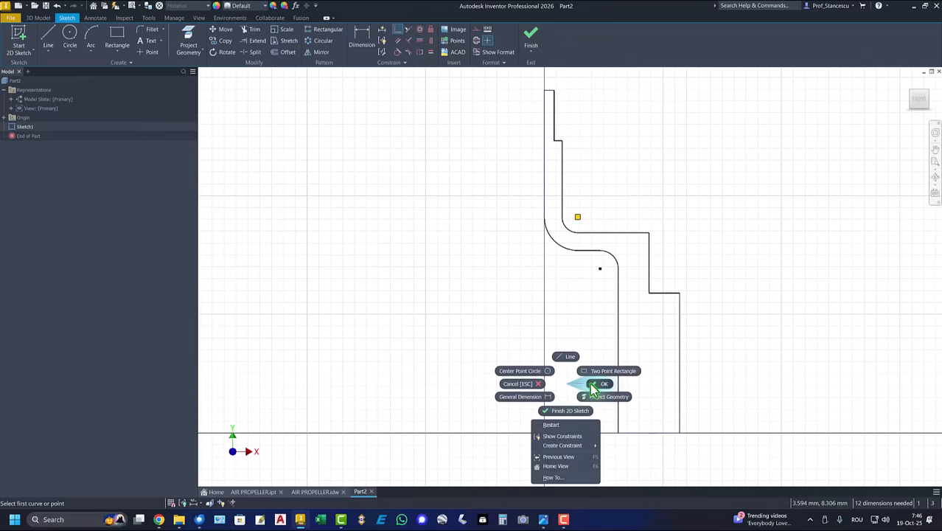
click(597, 385)
- Convert the profile's bottom line into a centerline
click(649, 433)
right_click(629, 452)
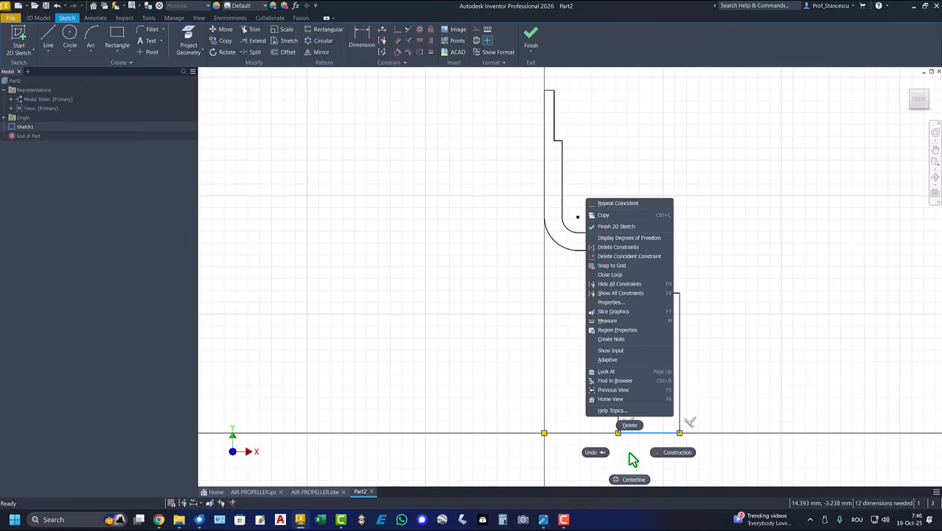
click(673, 452)
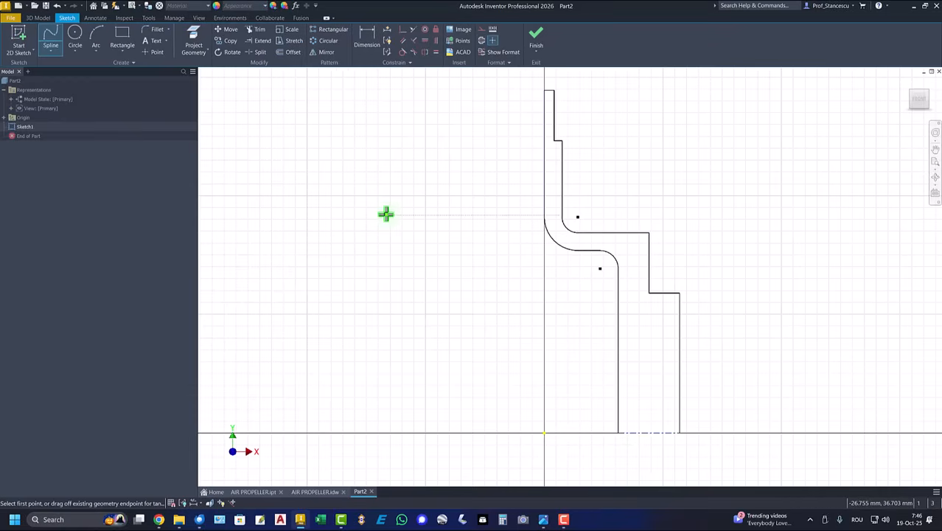
key(Home)
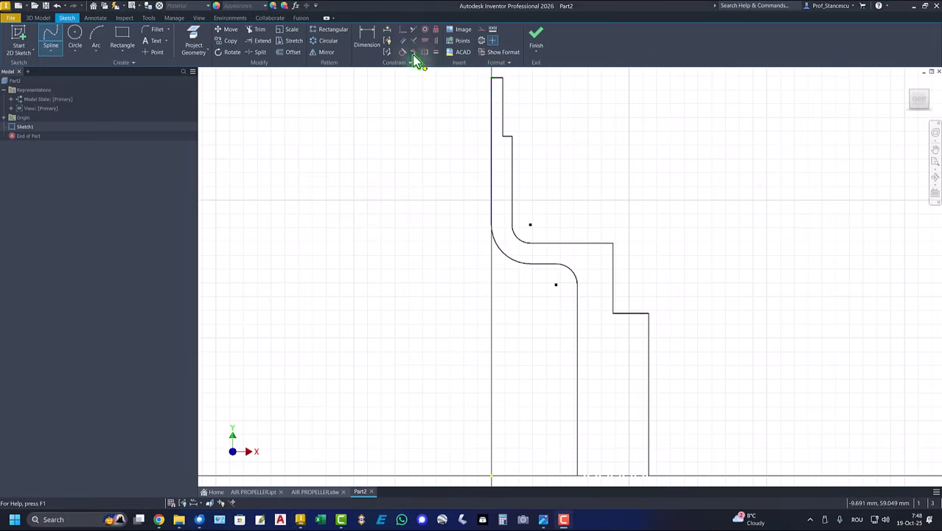
- Dimension the short top edge as a Ø188 diameter about the centerline
click(367, 43)
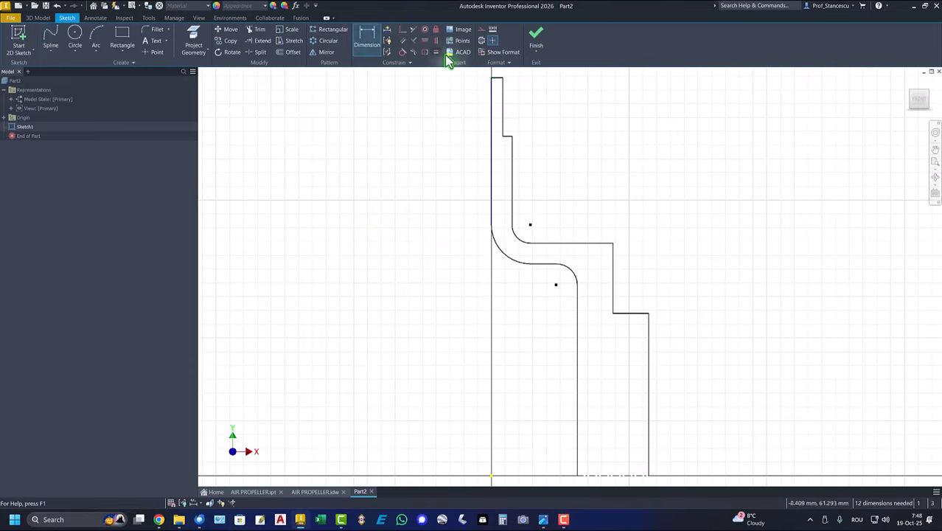
scroll(498, 85, up, 3)
click(498, 85)
scroll(458, 184, down, 4)
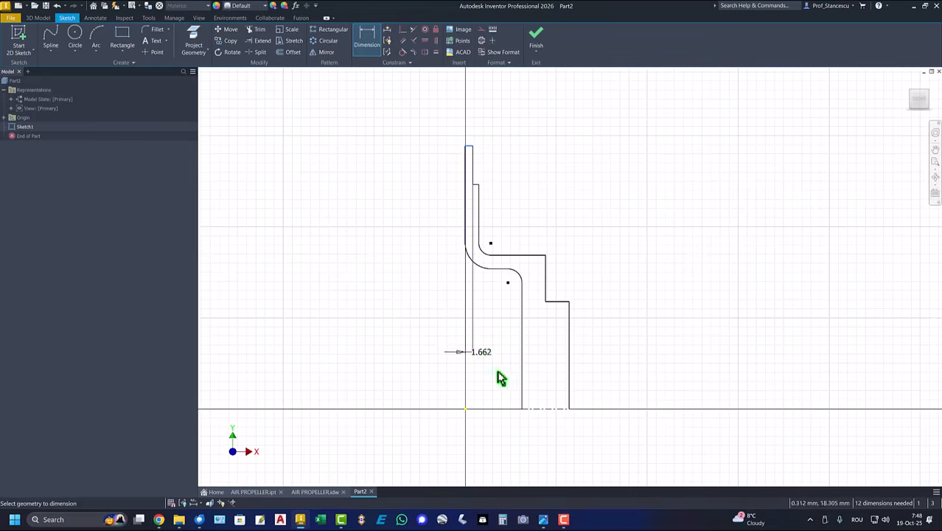
click(539, 409)
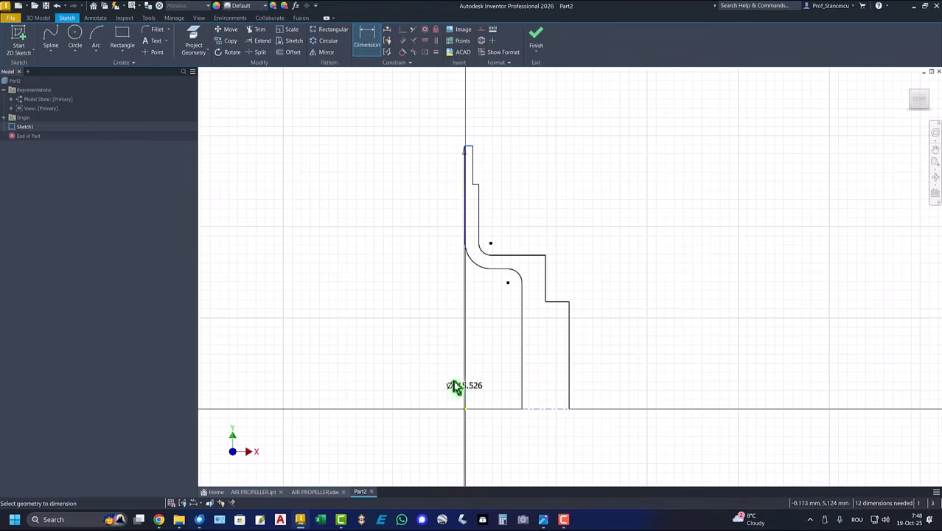
click(398, 337)
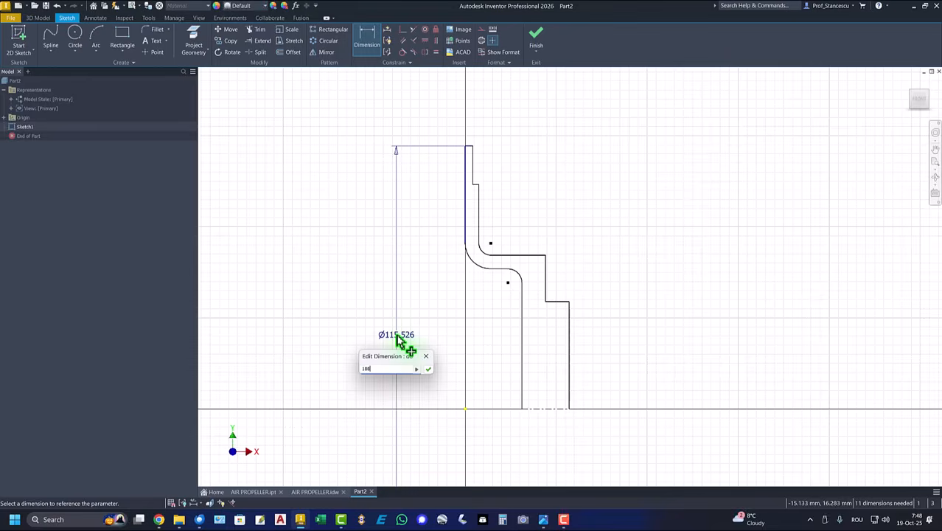
key(Return)
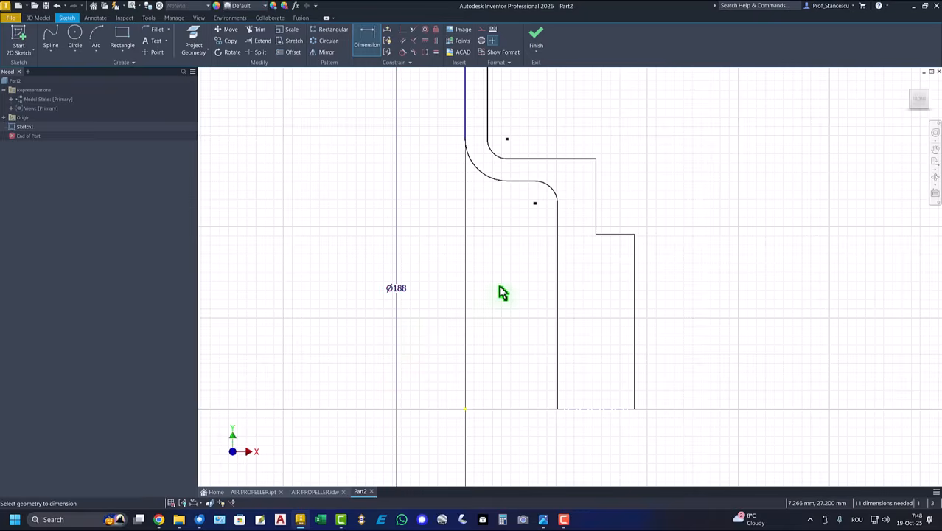
key(Home)
scroll(577, 167, up, 5)
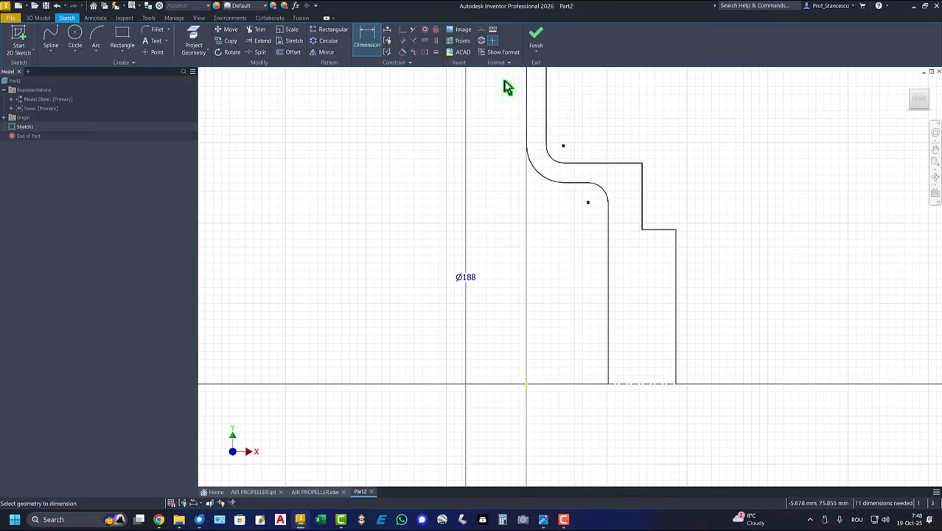
- Make the upper vertical line tangent to the fillet arc
click(402, 53)
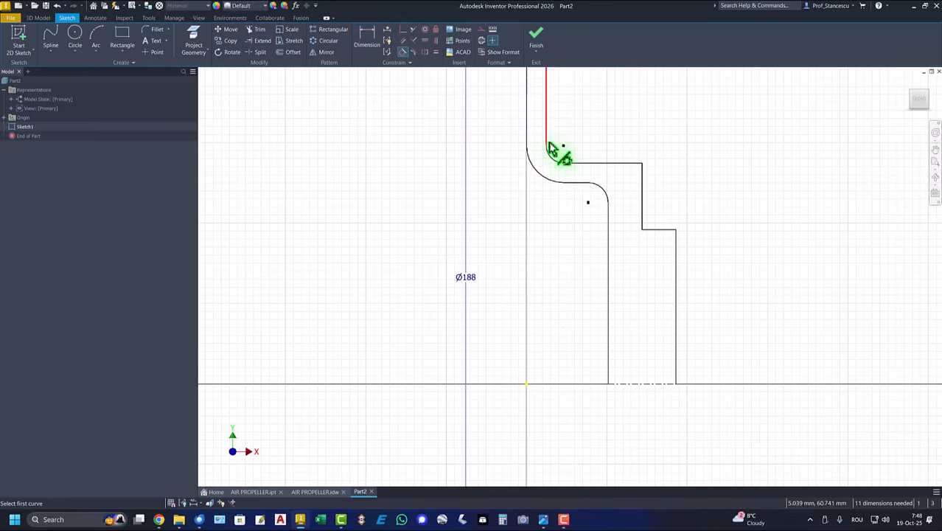
click(549, 161)
click(551, 136)
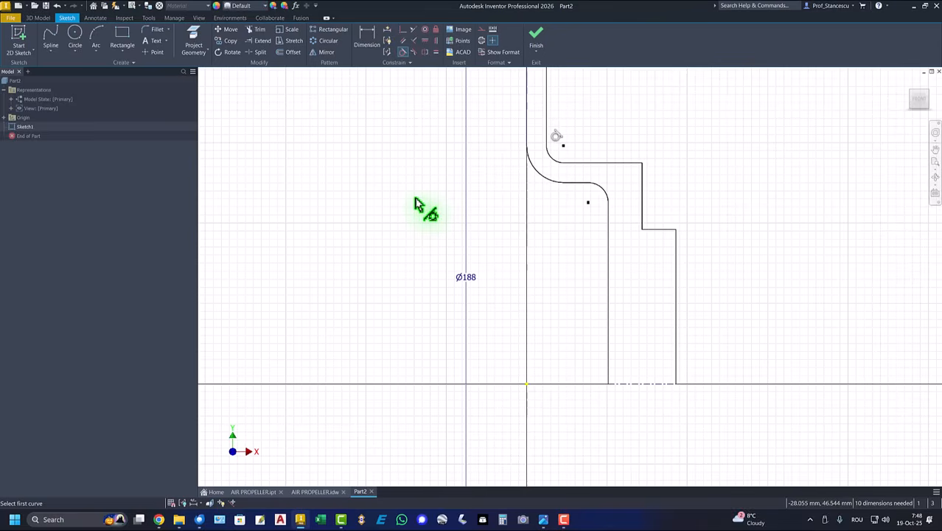
key(Home)
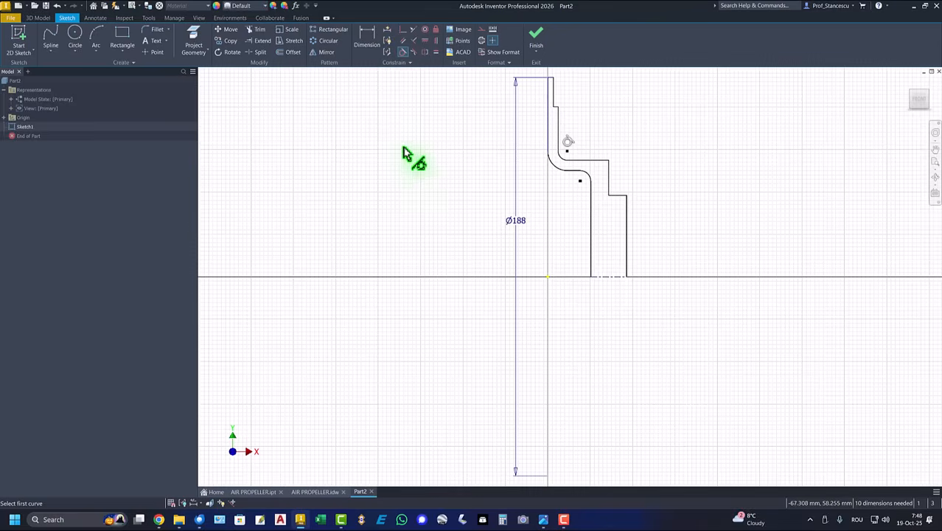
- Add Ø63 step and Ø87 inner diameter dimensions about the centerline
click(365, 39)
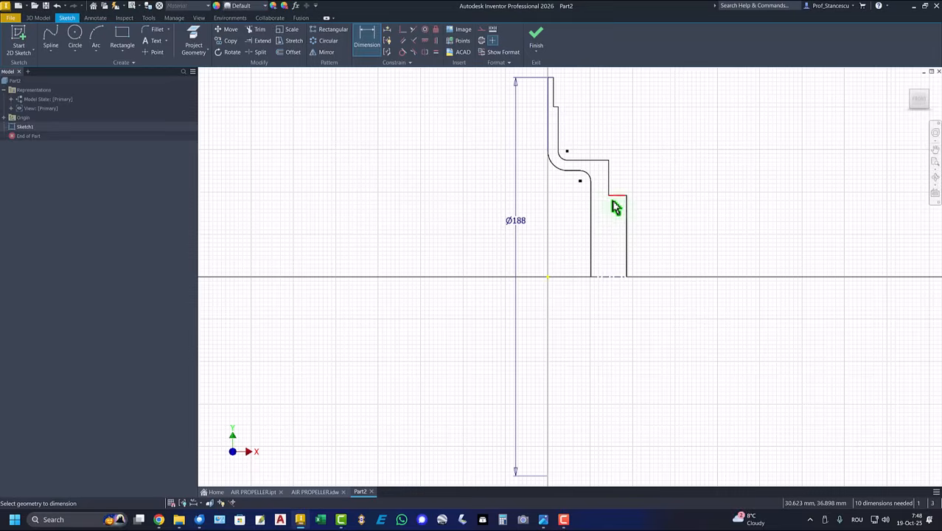
click(618, 278)
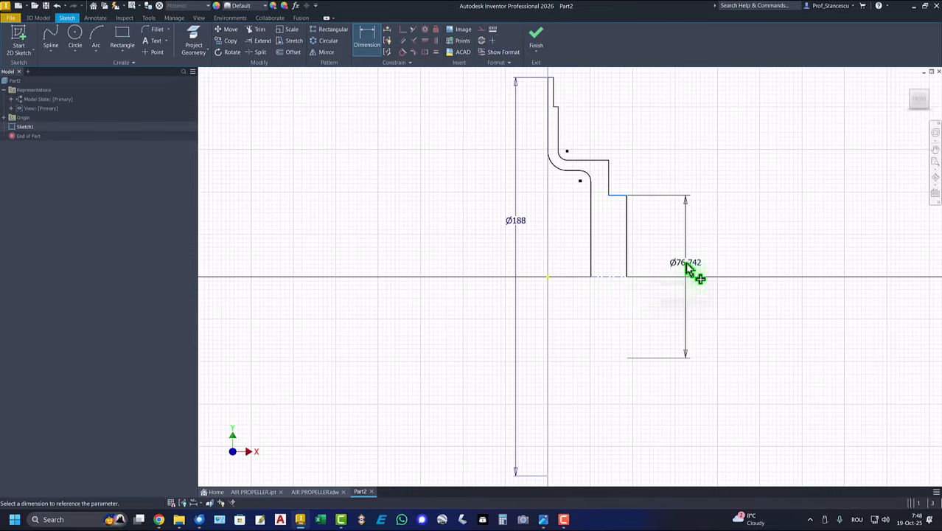
click(686, 266)
key(Return)
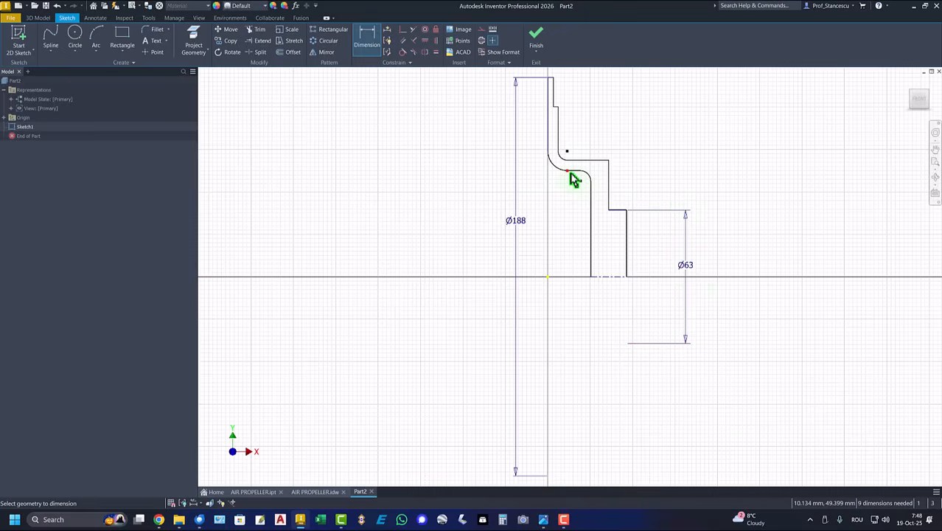
click(572, 174)
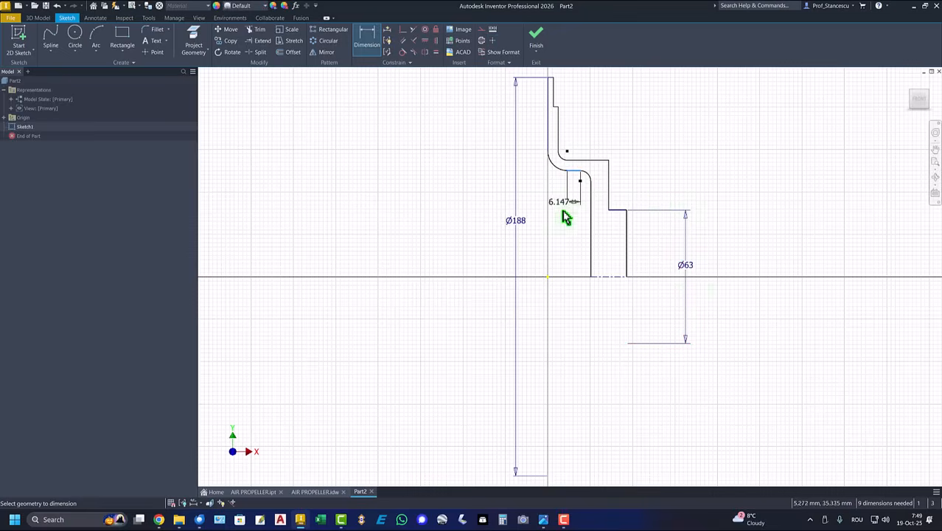
click(598, 278)
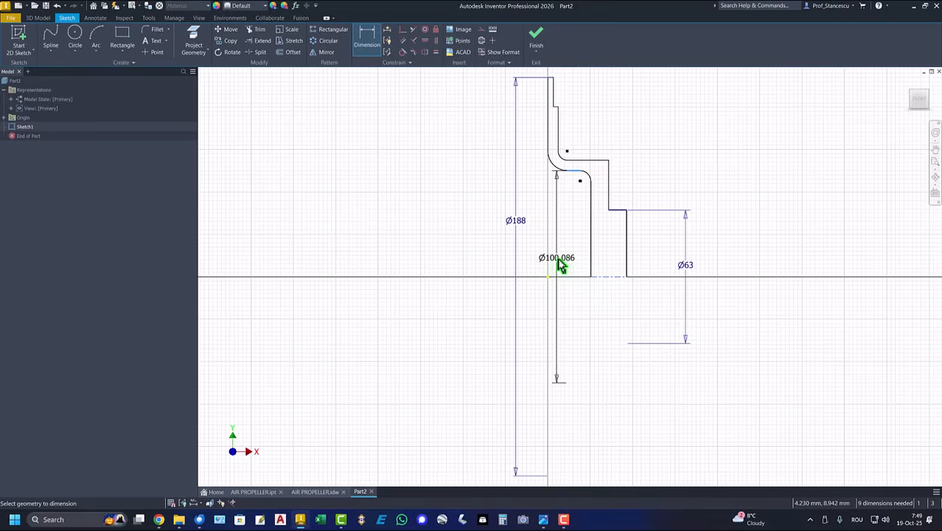
click(560, 267)
text(87)
key(Return)
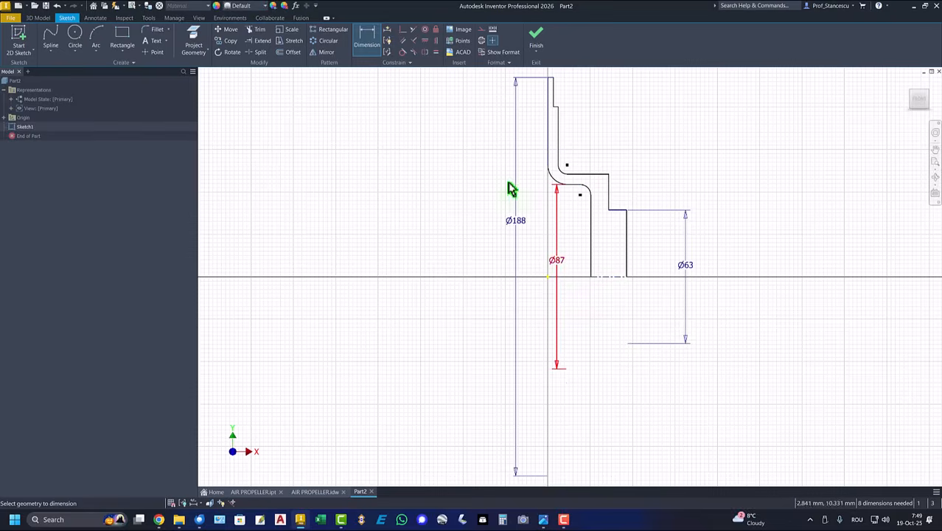
- Set the top wall width to 2.5
click(556, 95)
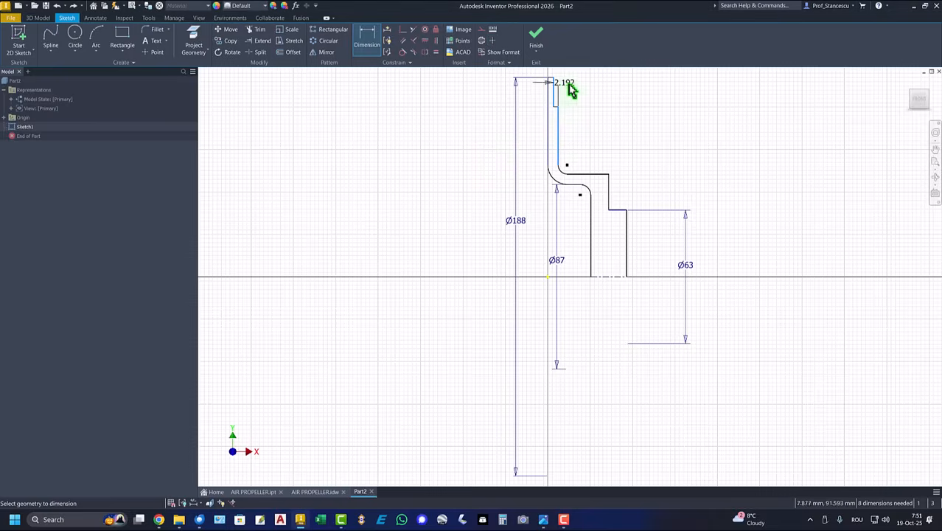
click(573, 90)
text(2.5)
key(Return)
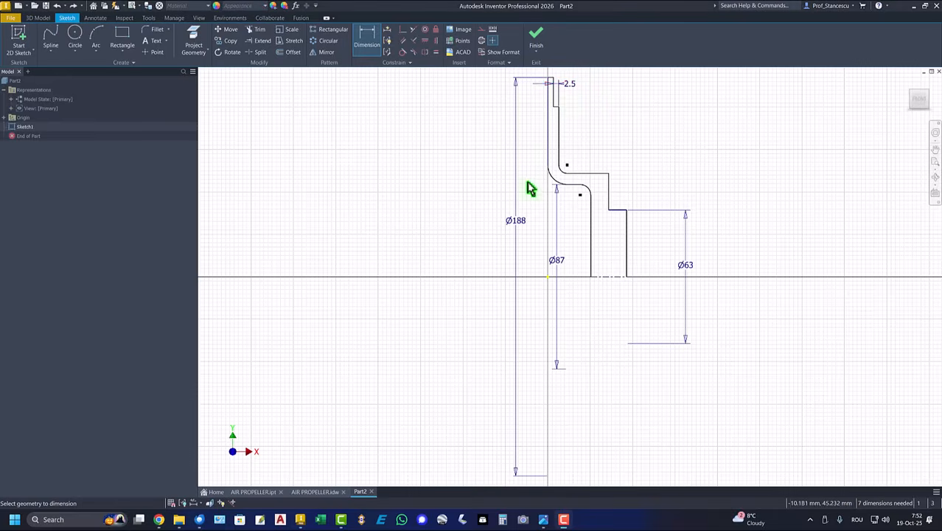
click(553, 180)
click(539, 190)
text(14)
key(Return)
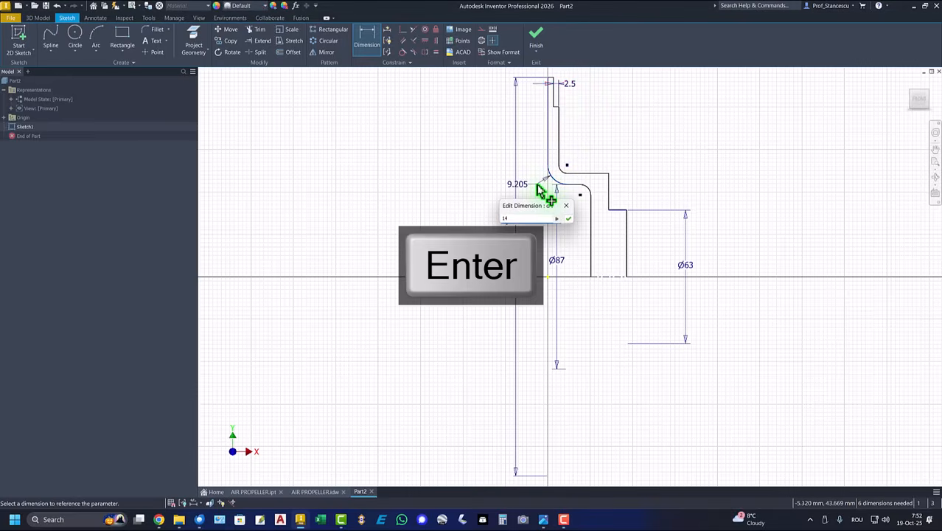
click(571, 180)
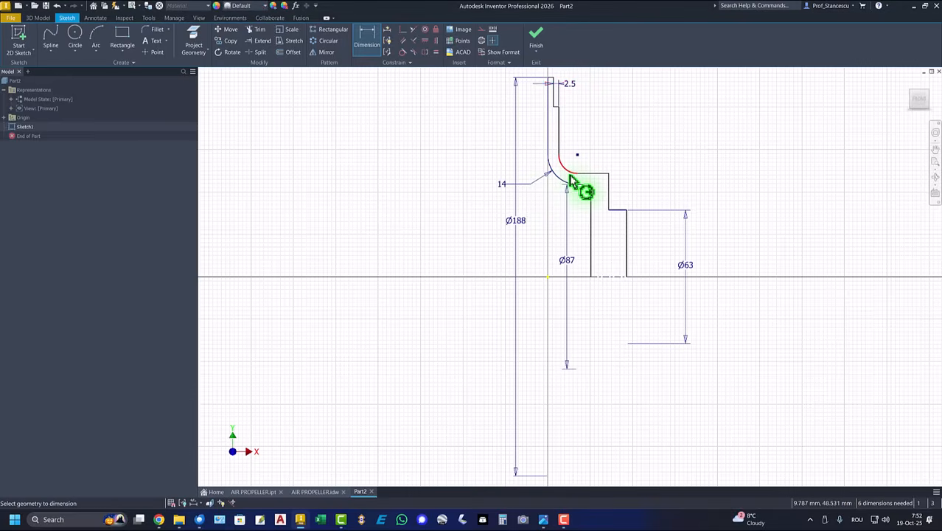
click(574, 168)
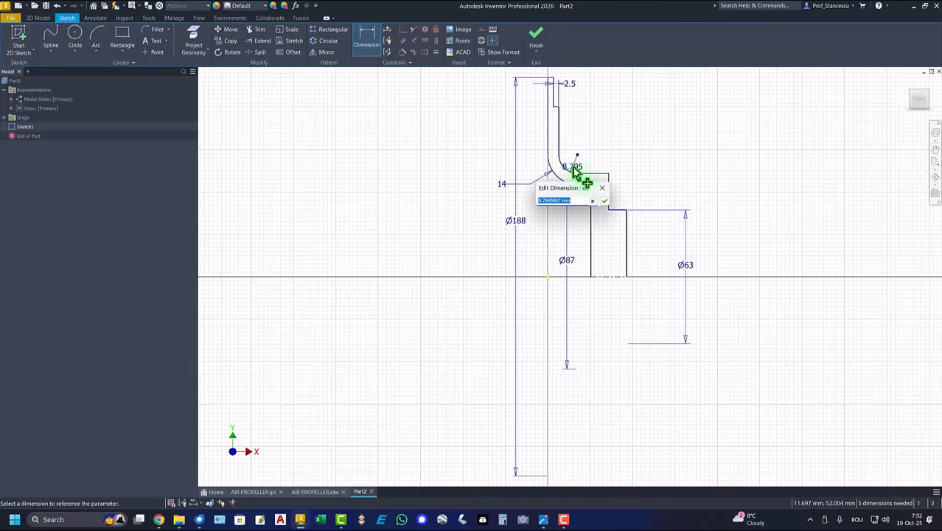
key(Return)
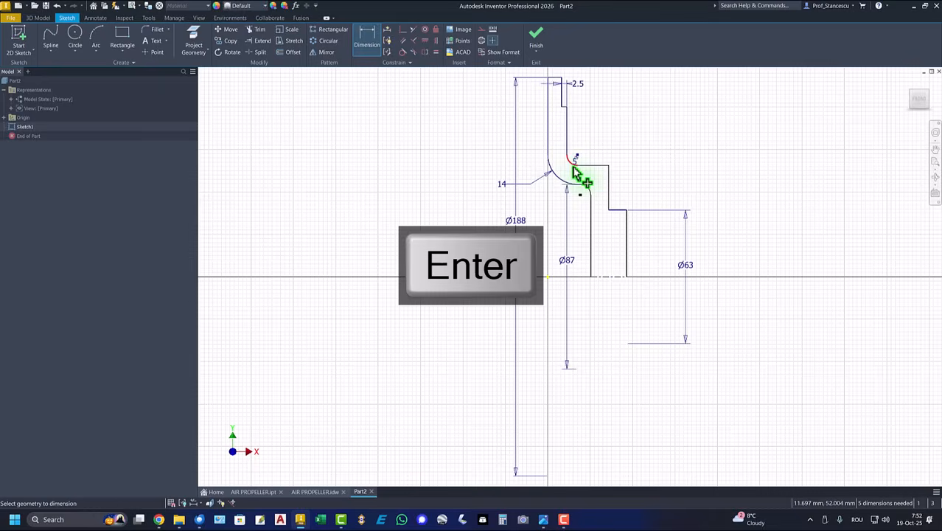
click(548, 122)
drag(569, 129, 596, 127)
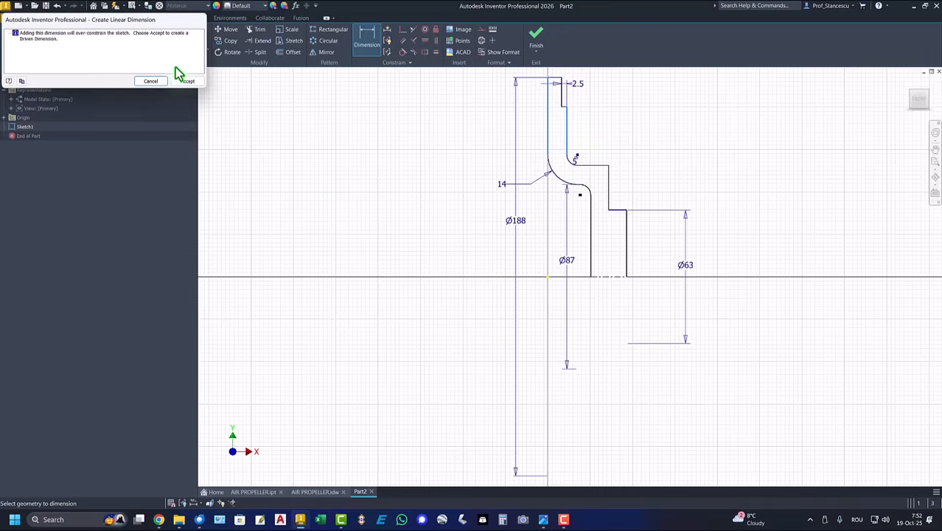
click(152, 81)
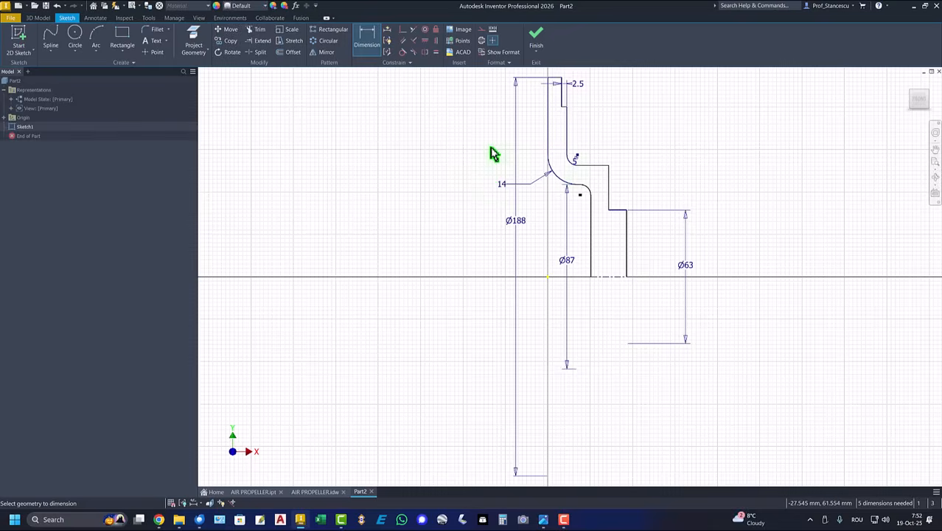
middle_drag(499, 151, 493, 225)
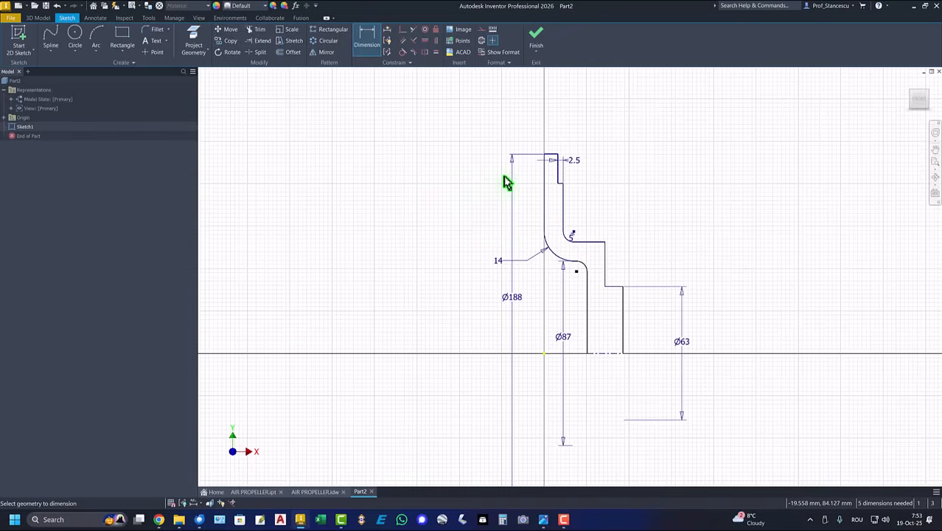
- Dimension the overall width to 43 and the step width to 10
click(543, 195)
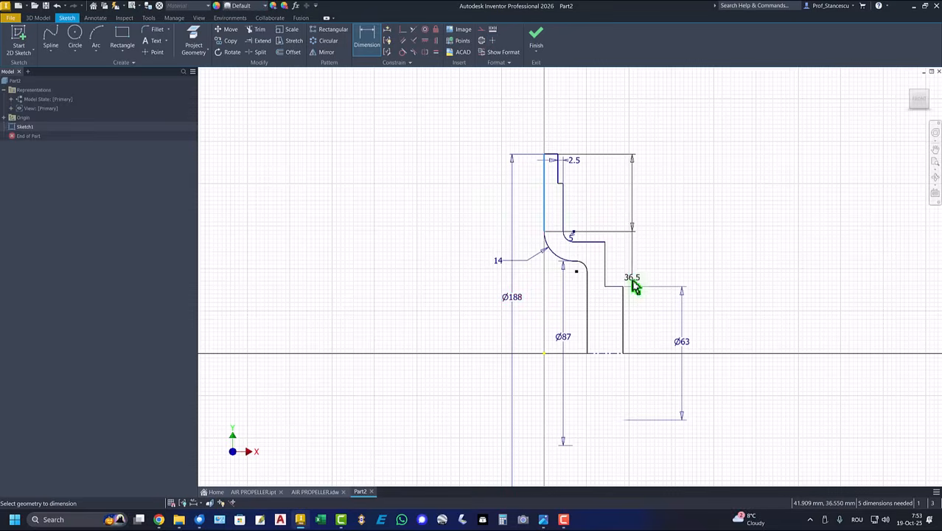
click(623, 306)
click(572, 123)
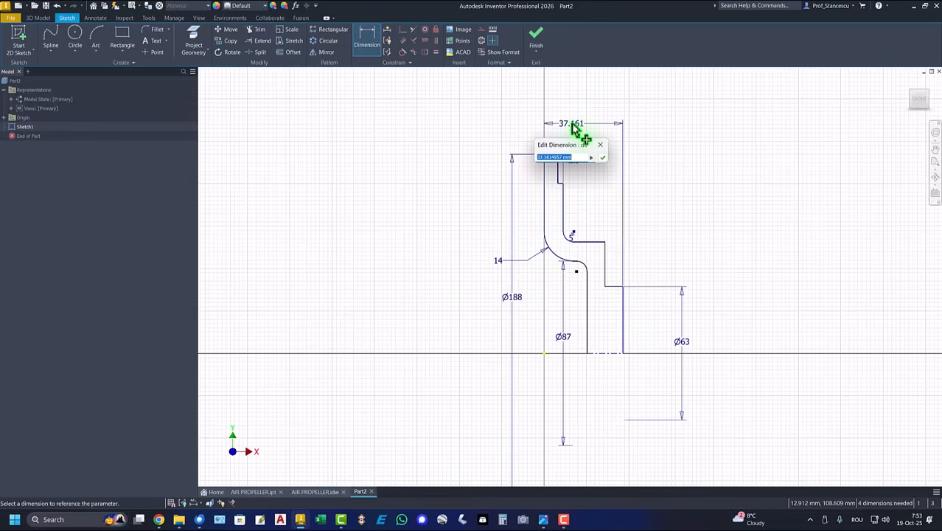
text(43)
key(Return)
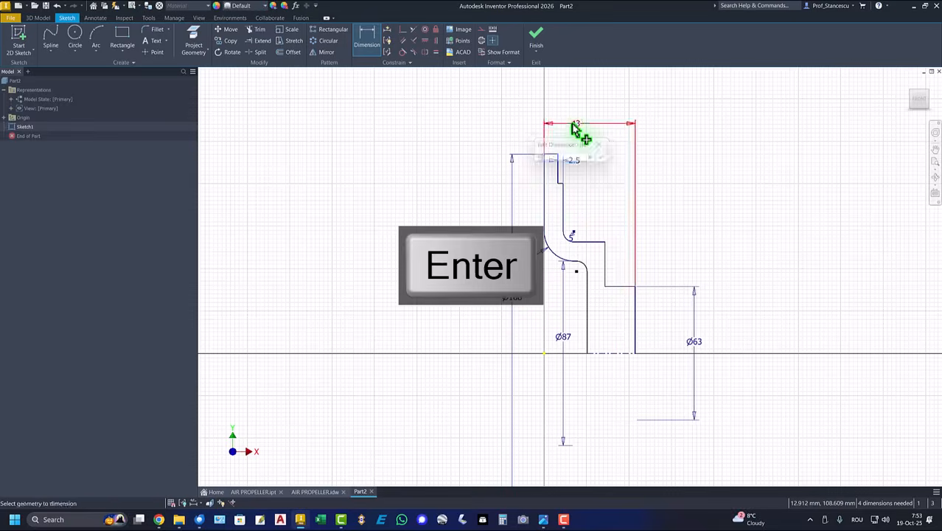
click(606, 266)
click(637, 313)
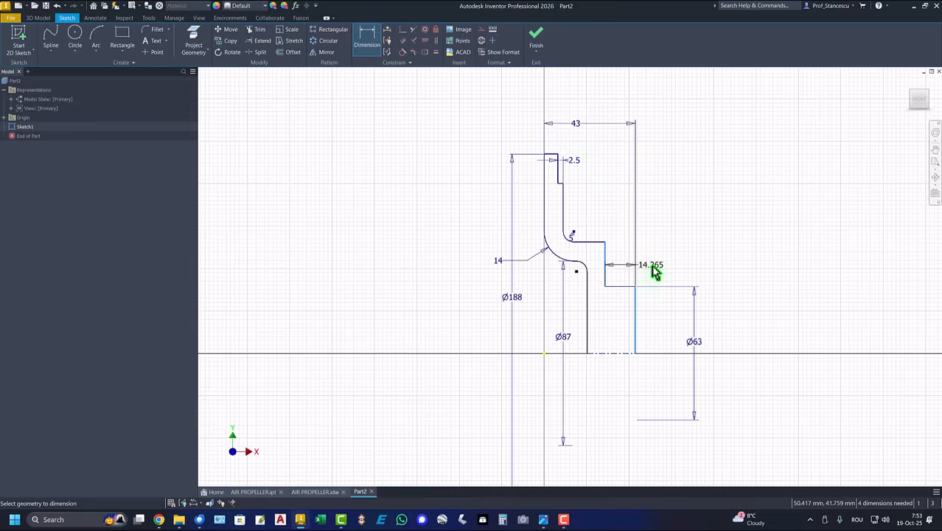
click(656, 266)
text(10)
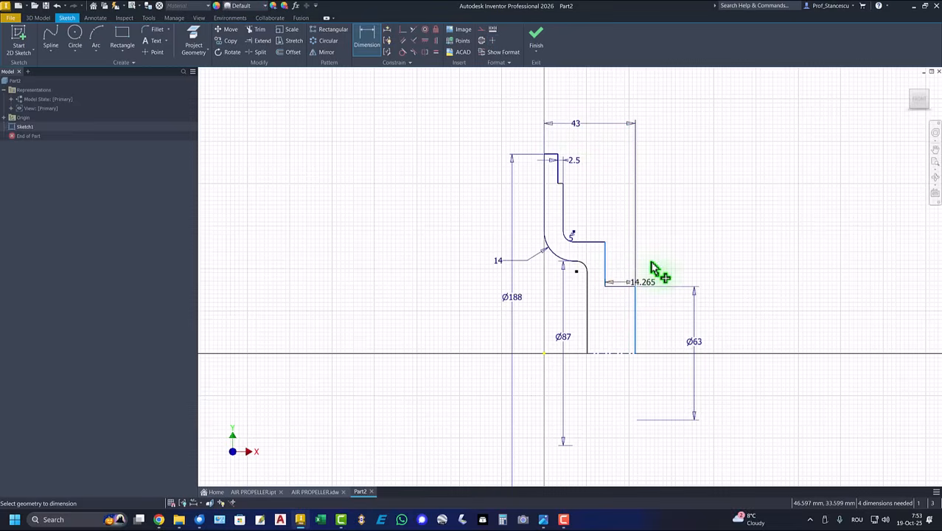
key(Return)
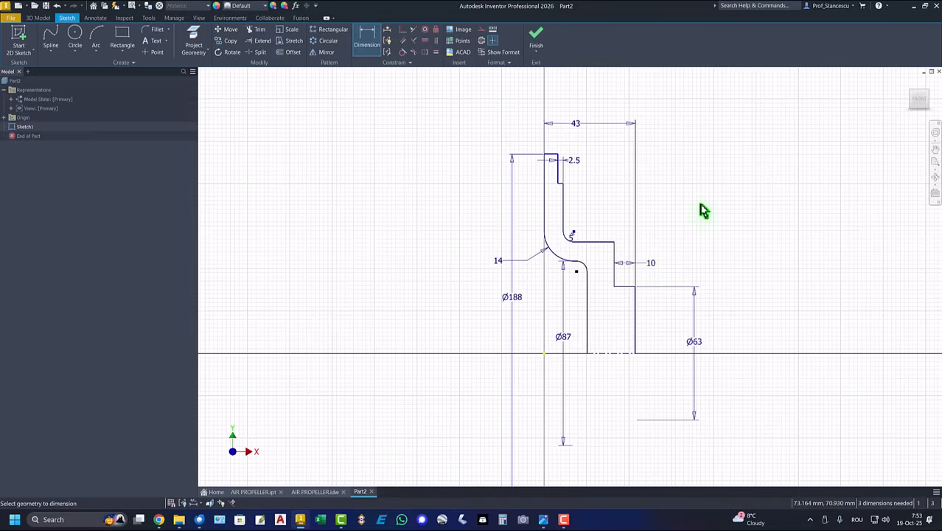
- Give the lower fillet a radius of 4 and the step length 15.5
scroll(576, 261, down, 5)
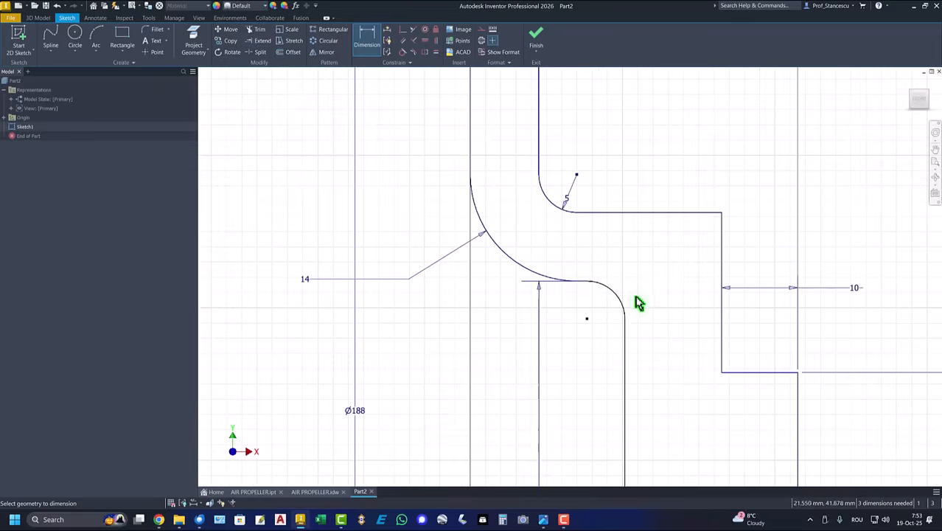
click(626, 310)
click(662, 274)
key(Return)
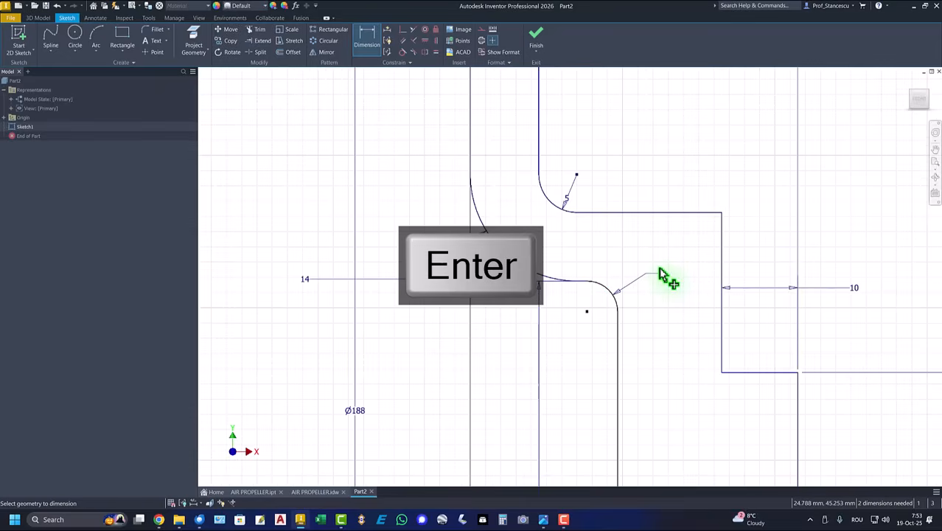
scroll(665, 308, up, 3)
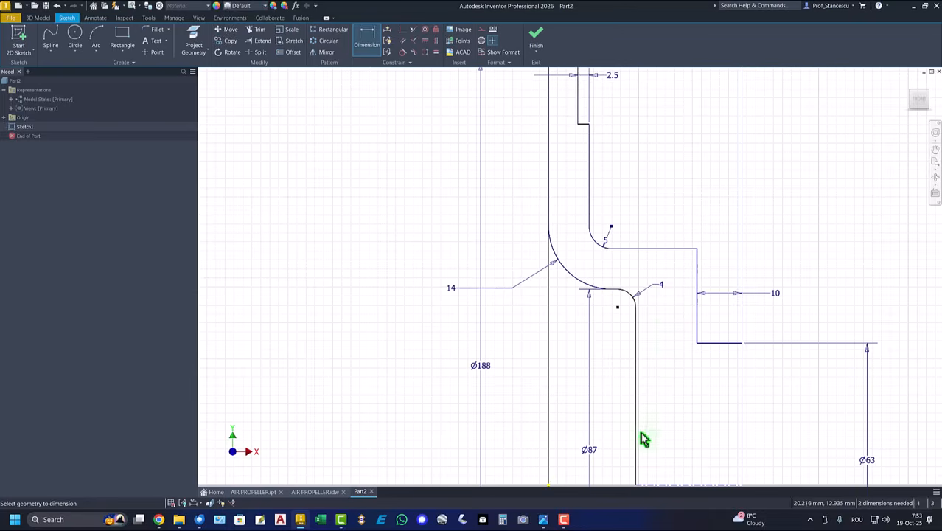
click(637, 437)
click(741, 440)
click(699, 431)
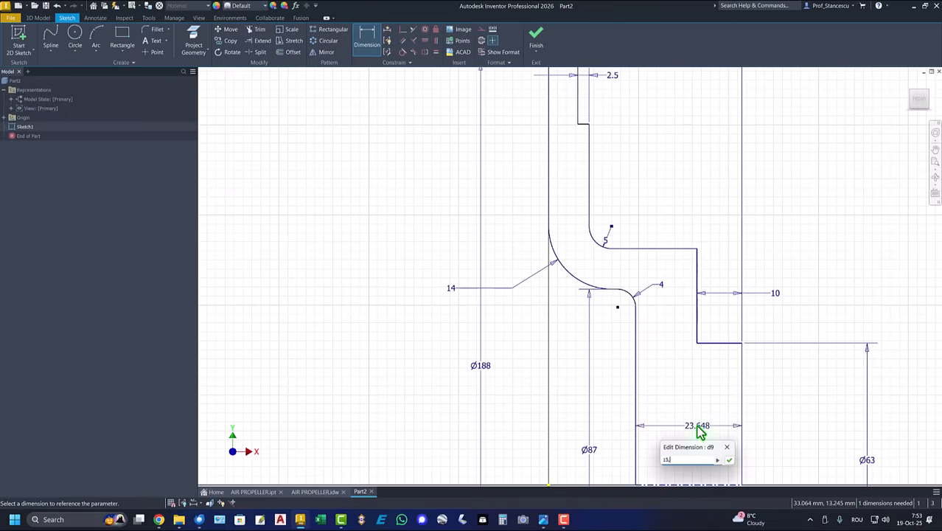
key(Return)
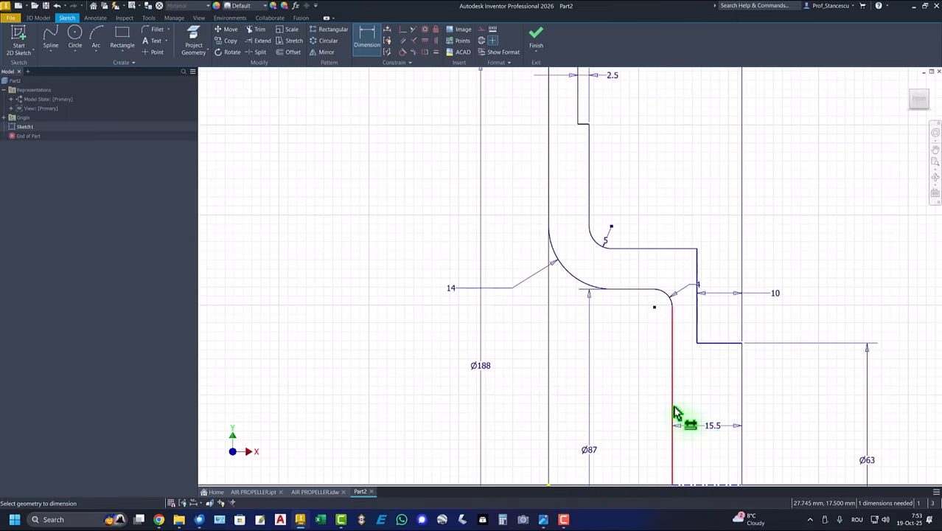
key(Home)
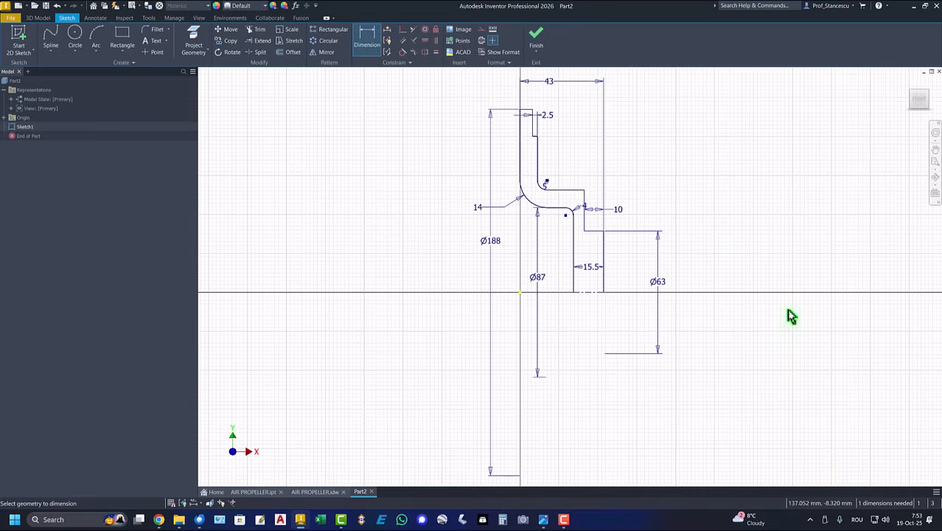
- Add a Ø152 diameter dimension from the corner point to the centerline
click(538, 136)
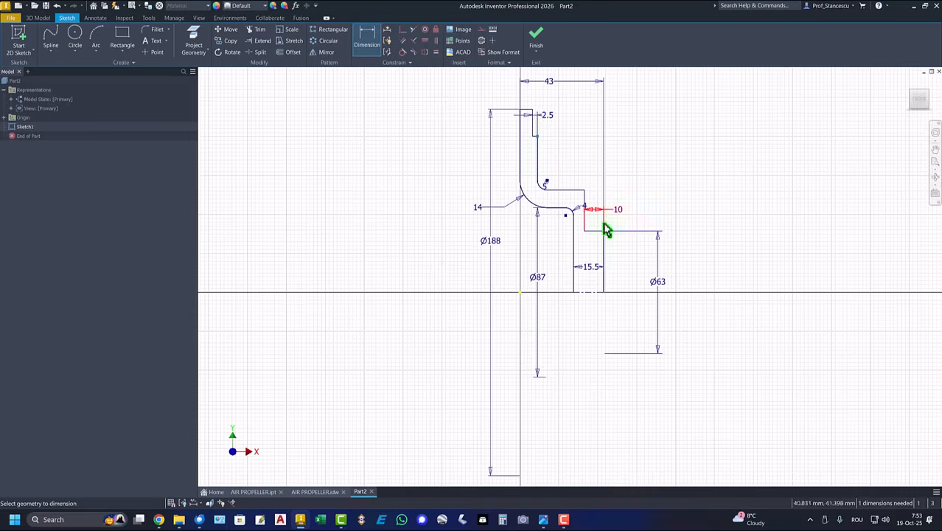
click(594, 292)
click(714, 277)
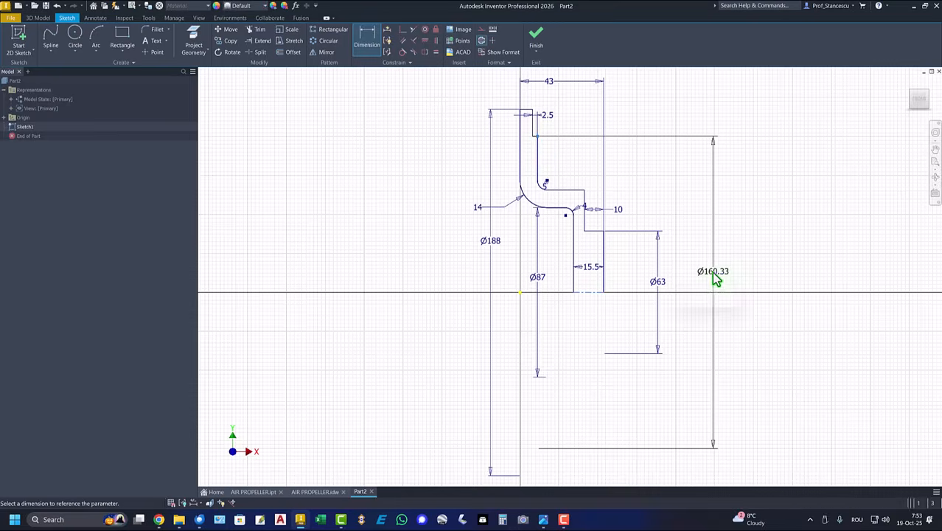
text(152)
key(Return)
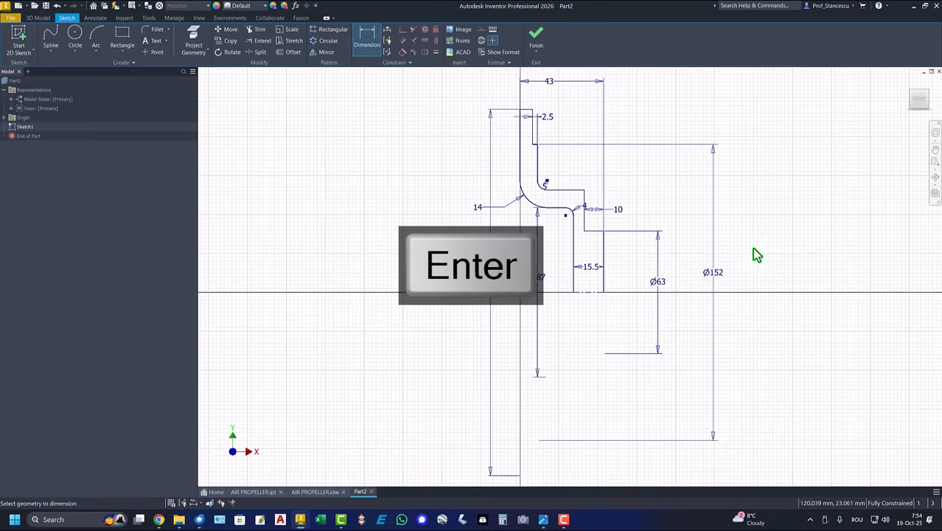
- Finish the sketch and revolve the profile 360 degrees into a solid hub
click(536, 35)
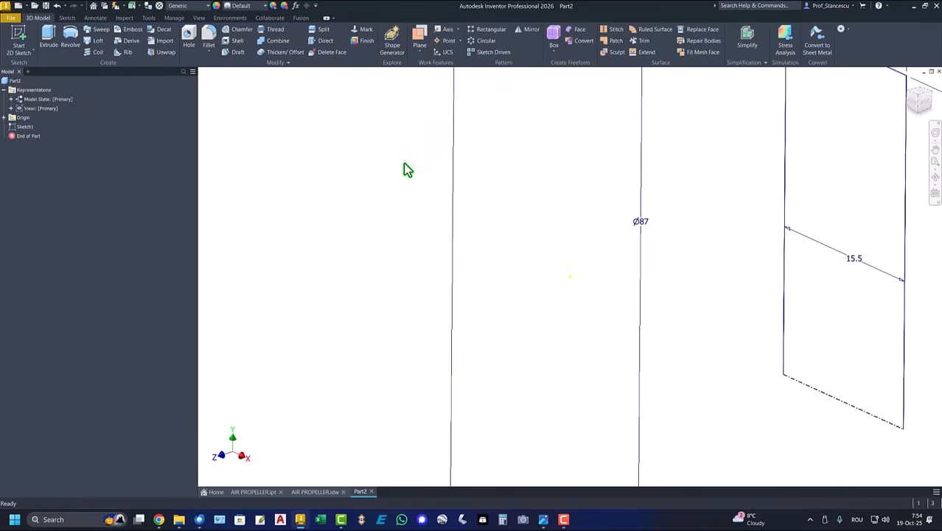
key(F6)
click(77, 45)
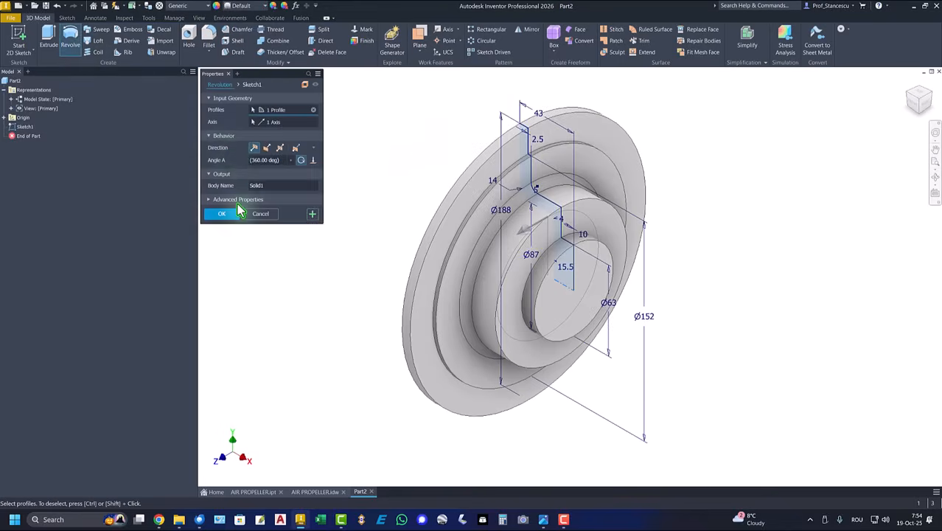
click(232, 215)
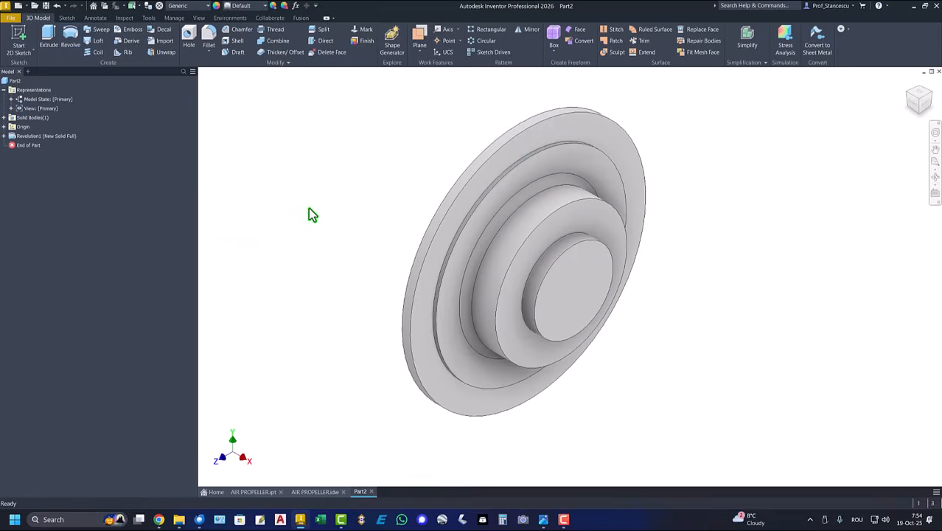
key(F6)
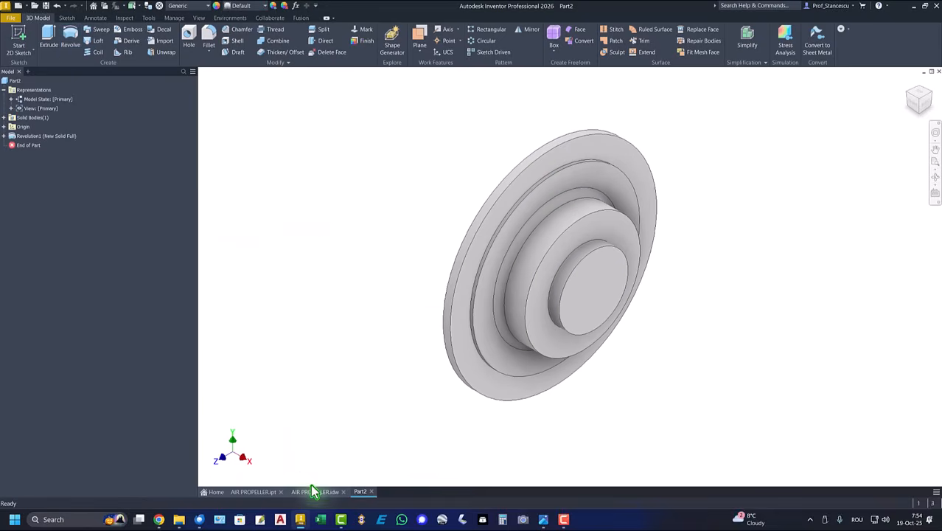
click(313, 491)
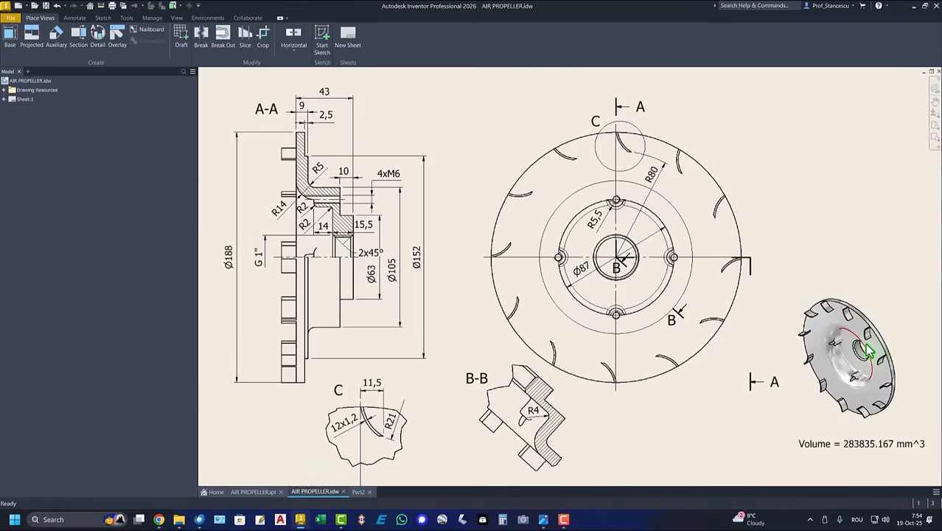
click(358, 492)
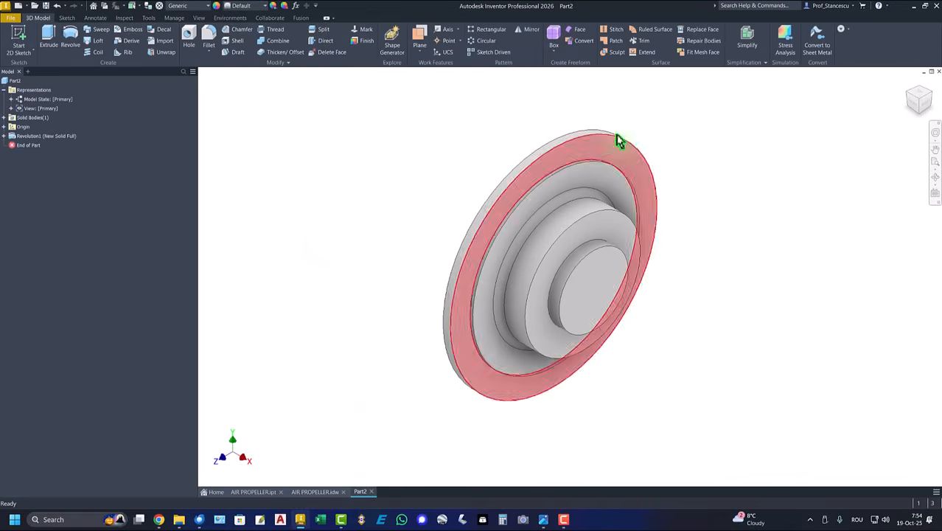
- Fit the revolved disc to the window and restore the isometric home view
click(911, 96)
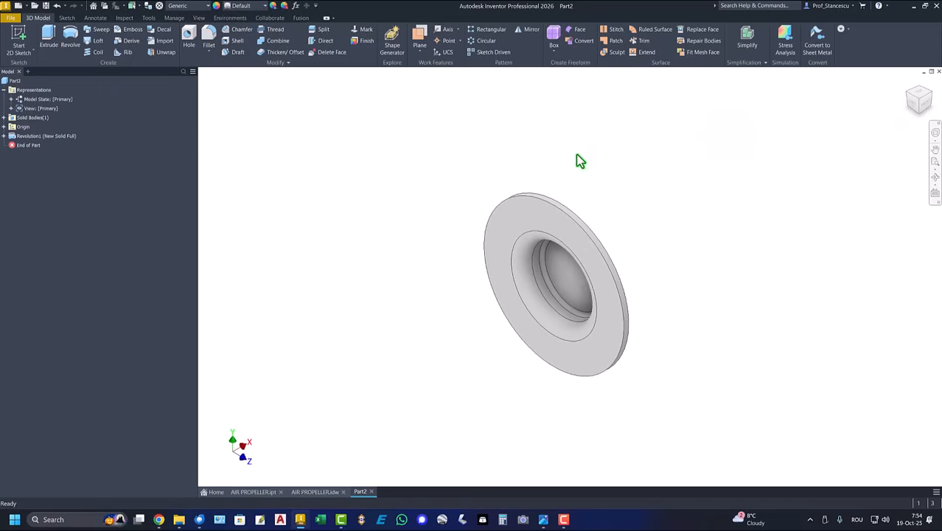
right_click(914, 107)
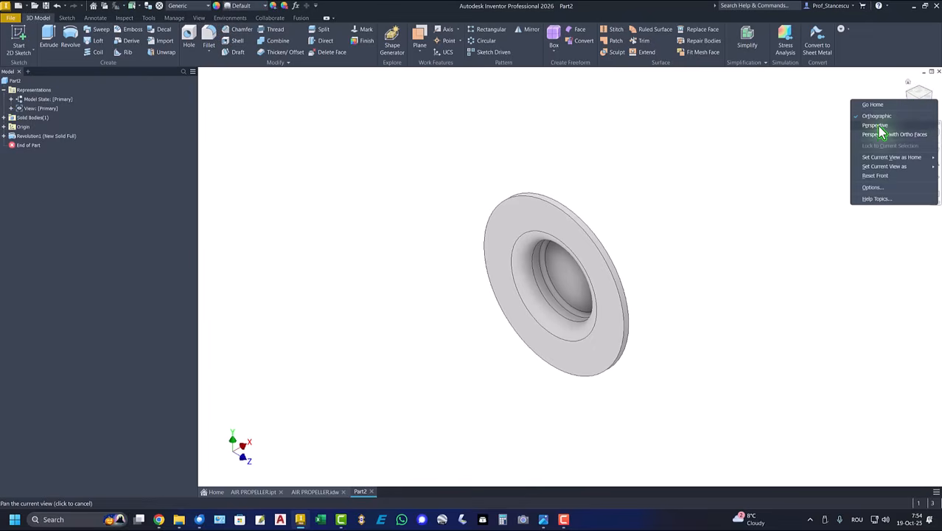
mouse_move(883, 161)
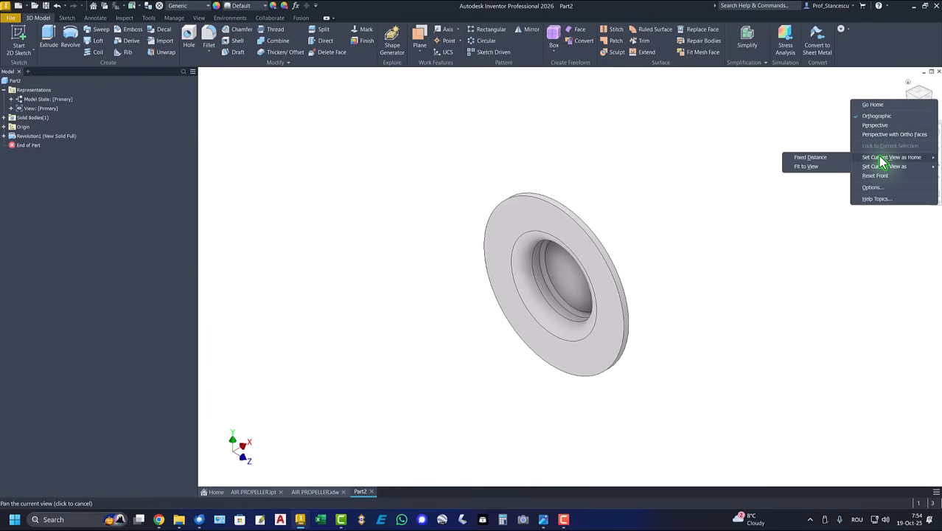
click(804, 167)
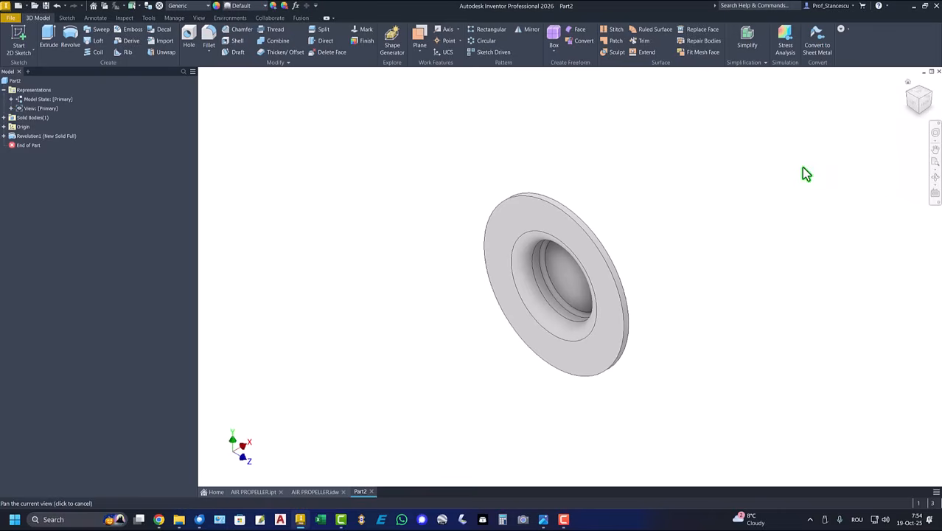
key(F6)
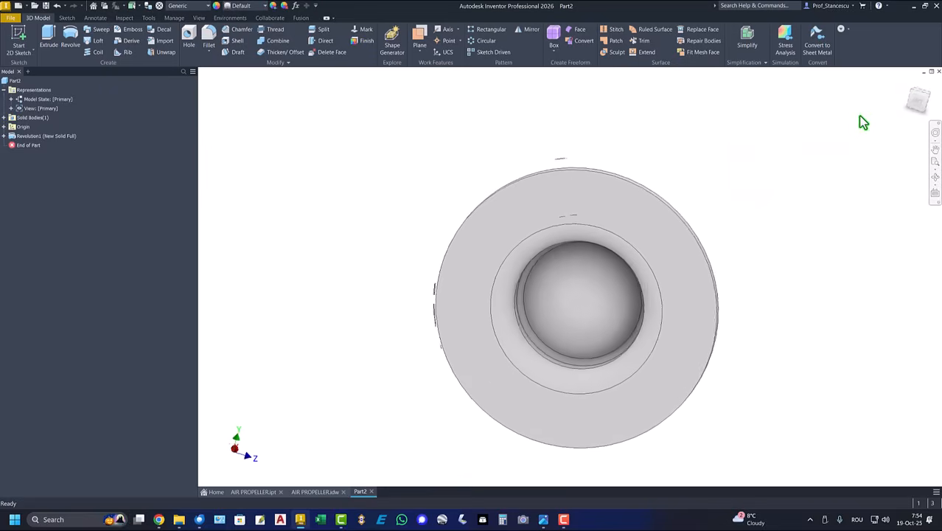
click(906, 83)
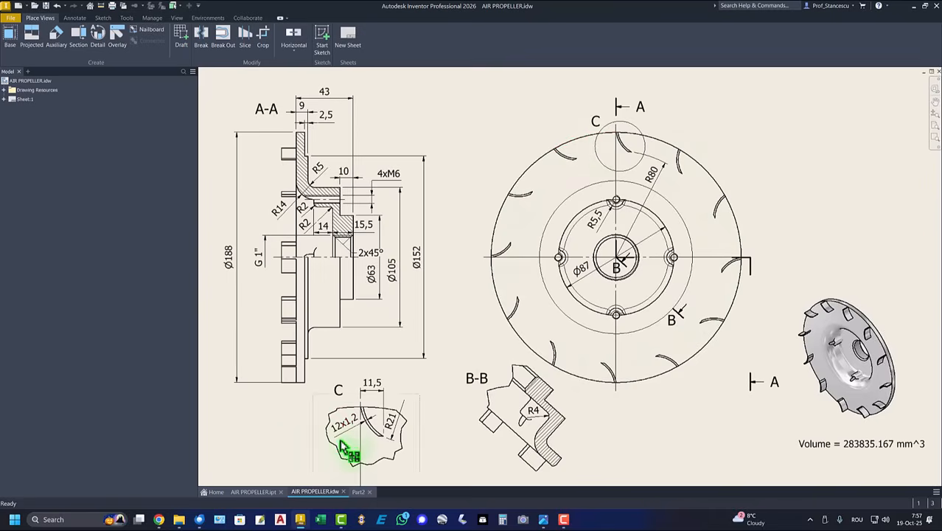
- Move the 12x1,2 leader note to a new position in detail view C
drag(340, 442, 359, 407)
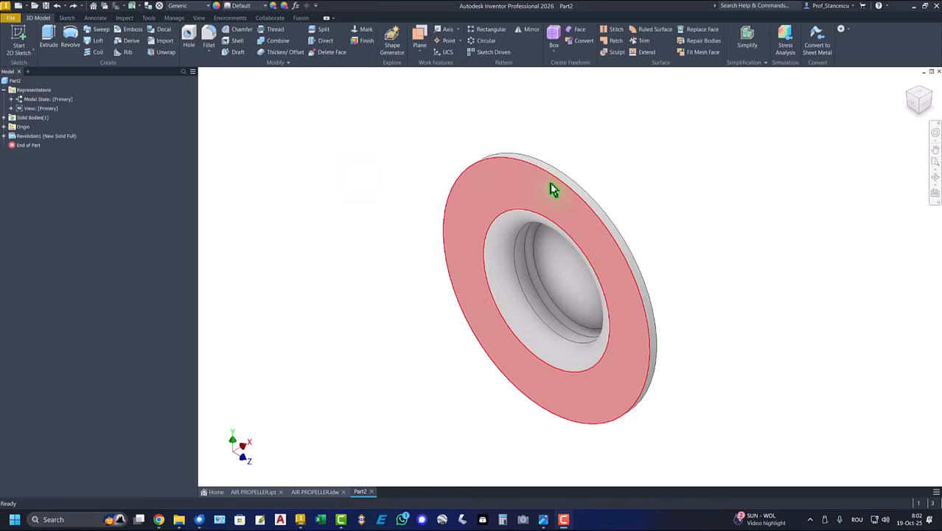
- Start Sketch2 on the disc's front face and project the disc's outer circular edge into it
click(553, 190)
click(616, 178)
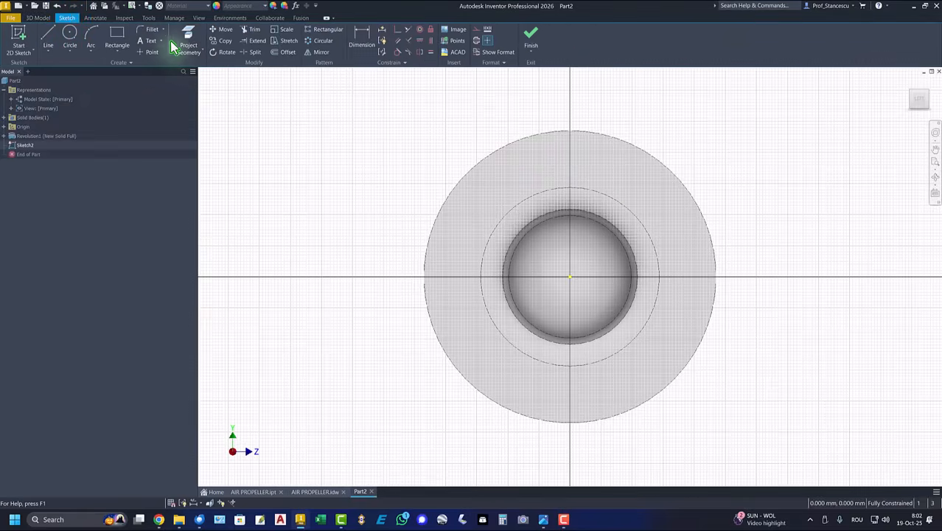
click(186, 42)
click(486, 166)
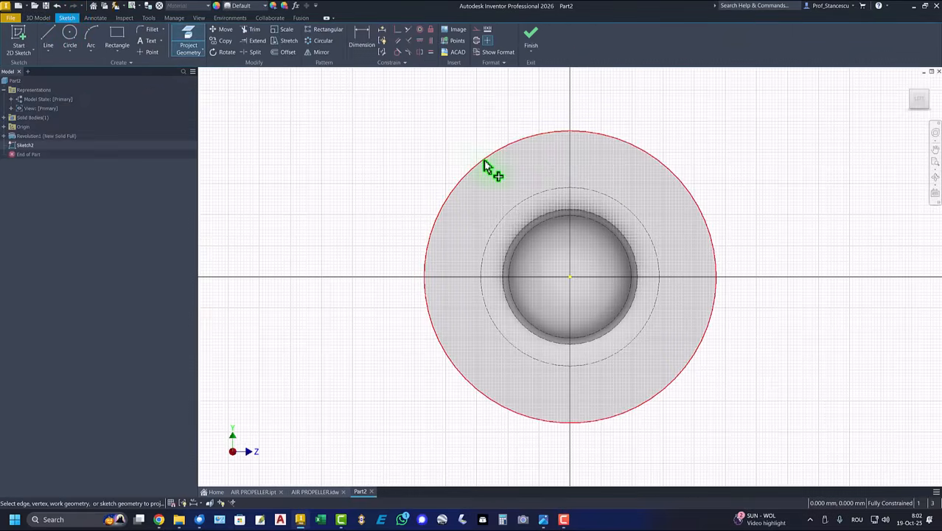
click(88, 38)
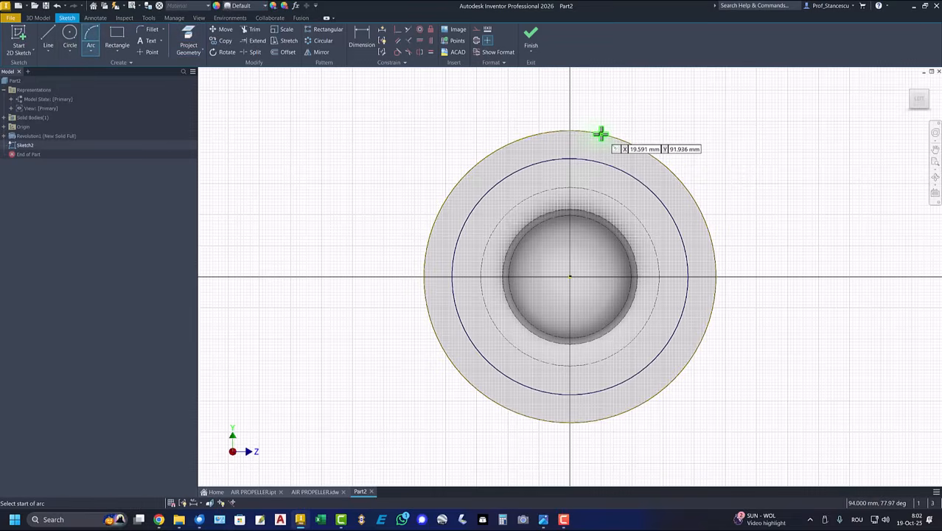
- Draw a radius 21 blade arc starting on the disc's outer edge
click(601, 133)
scroll(621, 163, up, 5)
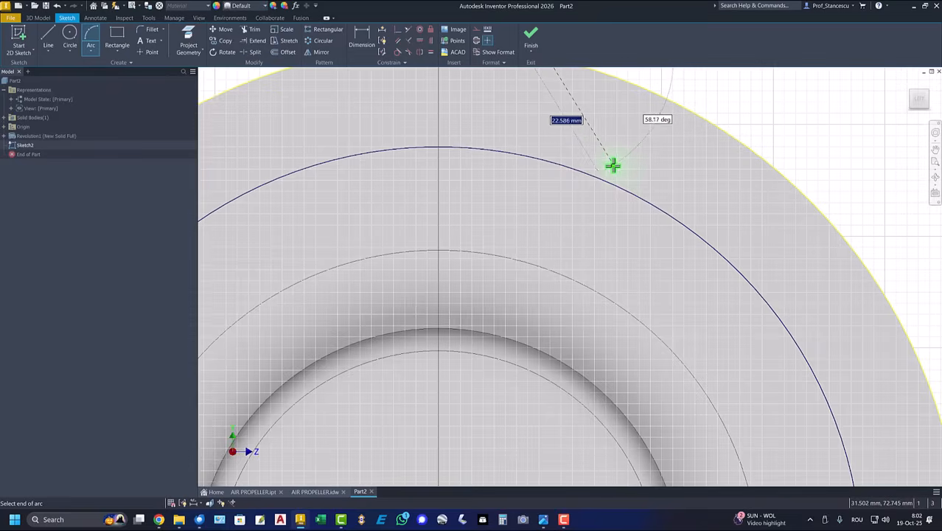
click(611, 163)
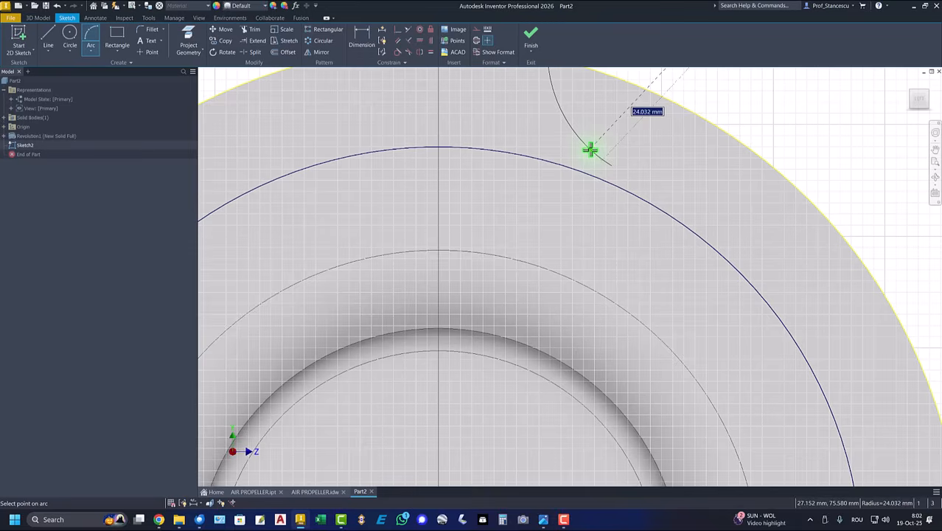
text(21)
key(Return)
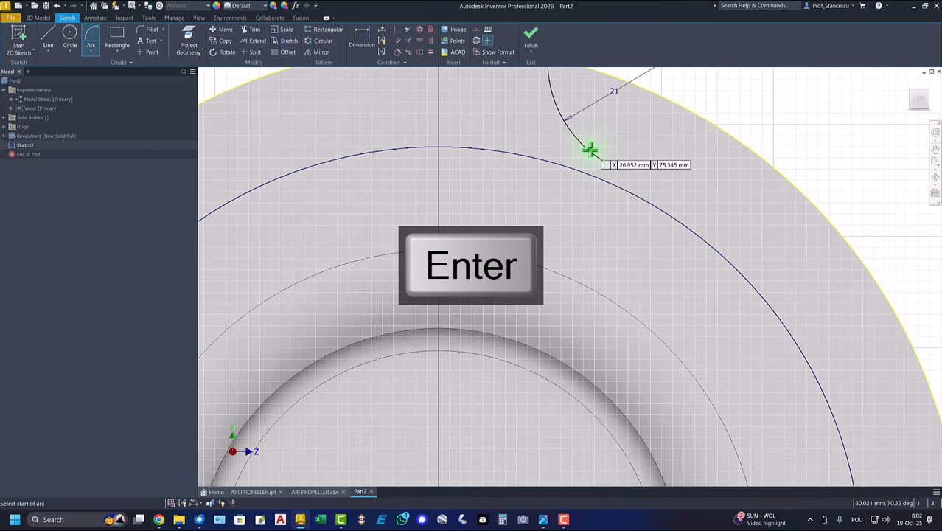
scroll(584, 152, up, 3)
scroll(582, 151, down, 3)
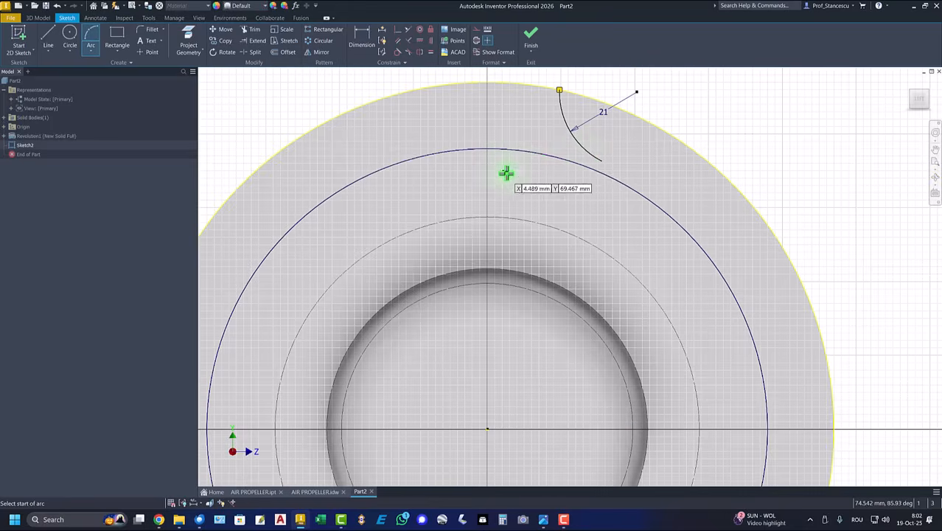
- Dimension the arc end 11.5 horizontally from the sketch origin
click(361, 47)
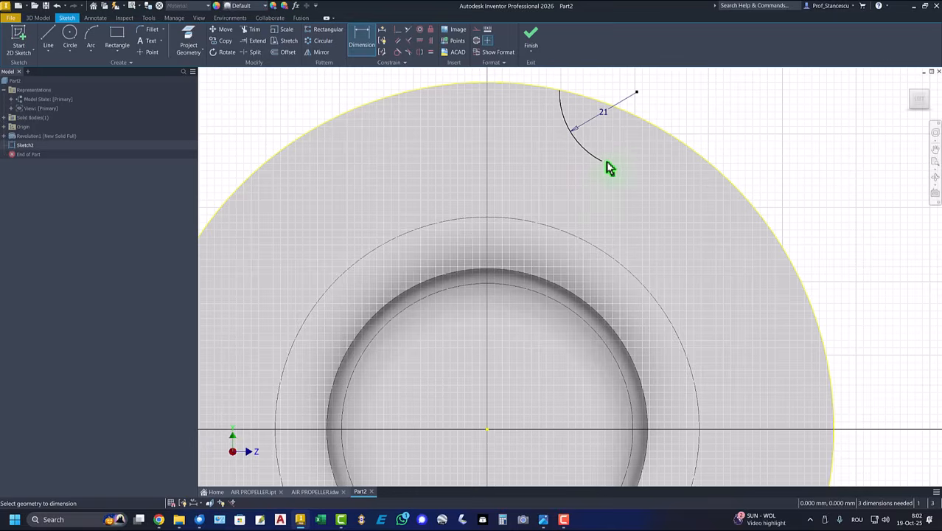
click(487, 430)
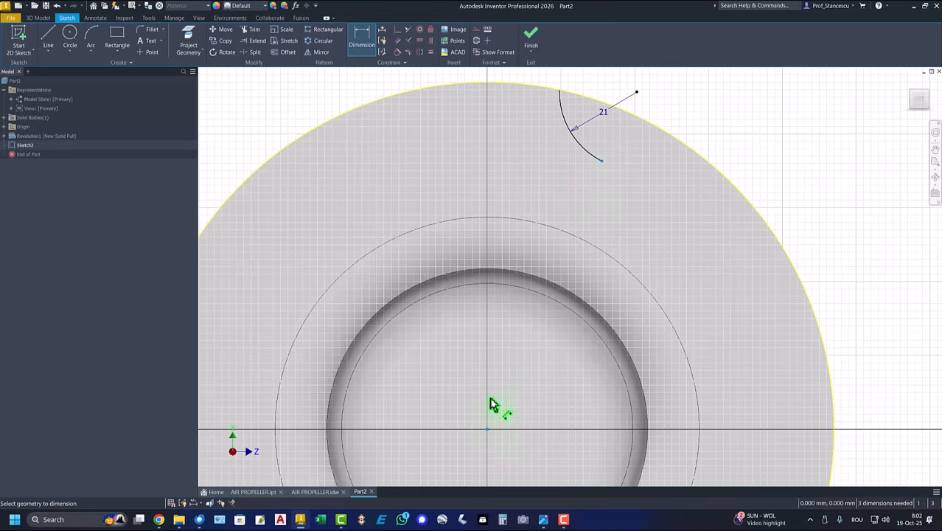
click(518, 79)
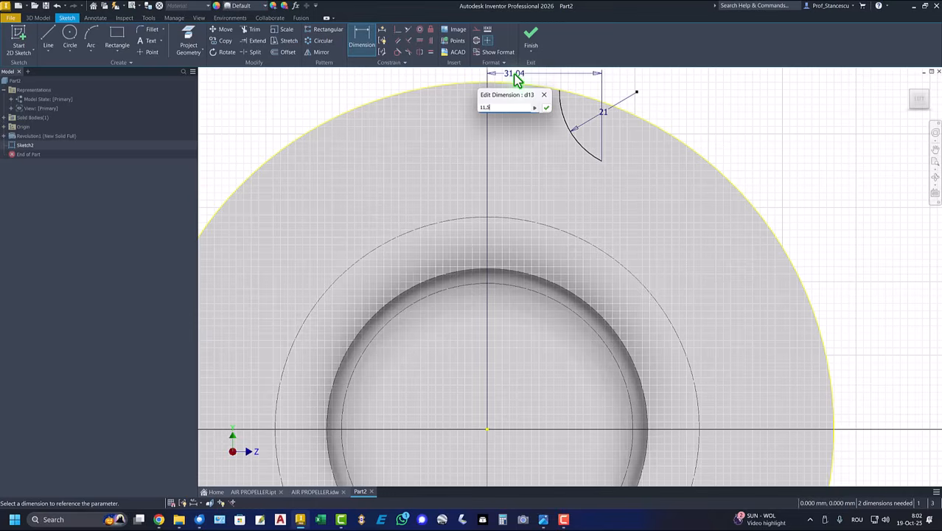
key(Return)
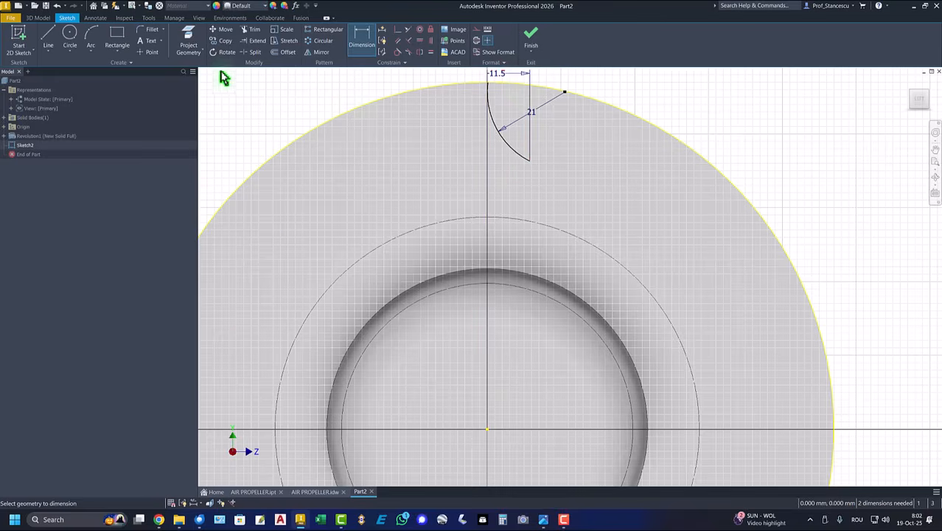
click(286, 58)
- Offset the blade arc by 1.2 mm to create a parallel second arc
click(505, 145)
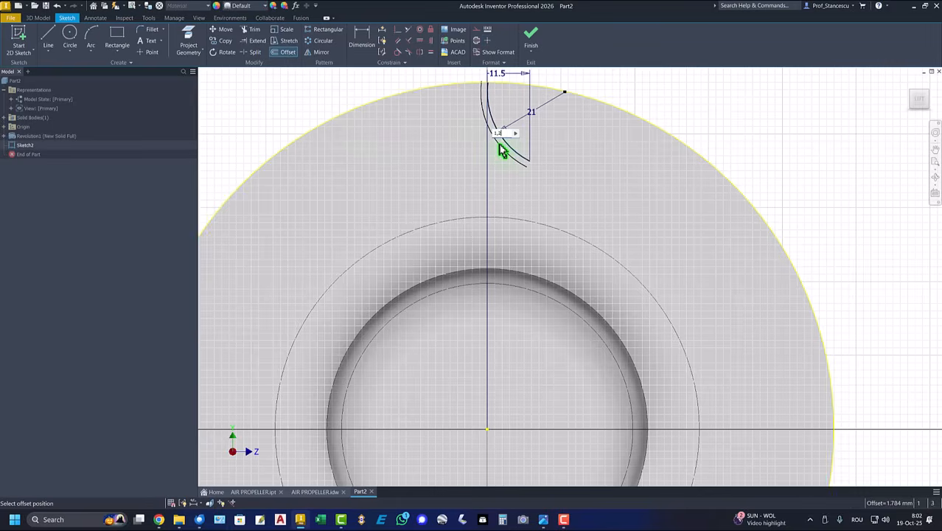
key(Return)
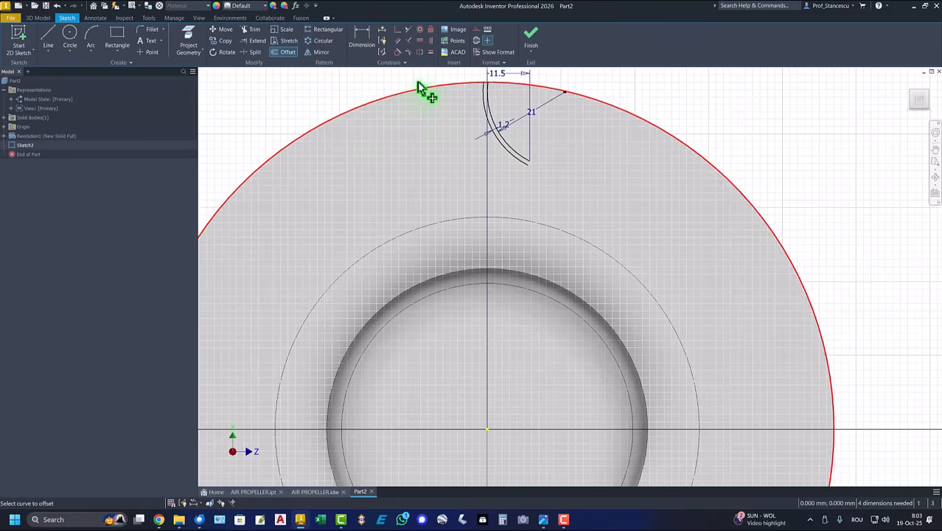
scroll(495, 94, up, 5)
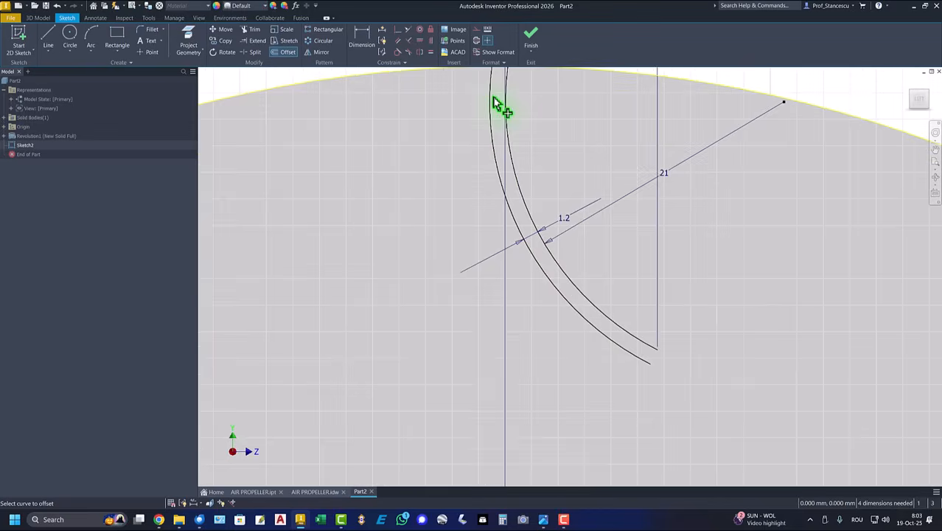
scroll(464, 162, down, 5)
scroll(453, 184, up, 5)
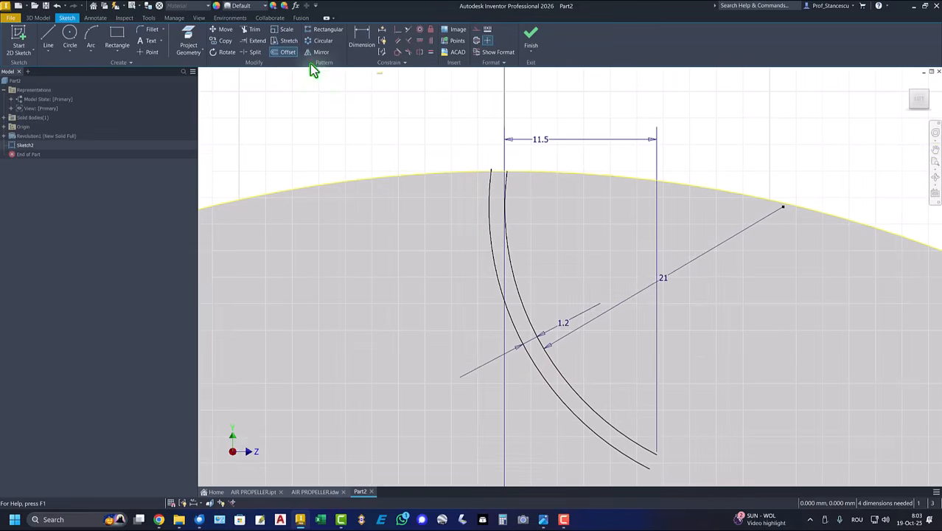
- Trim the offset arc's end that sticks out past the disc's rim
click(250, 29)
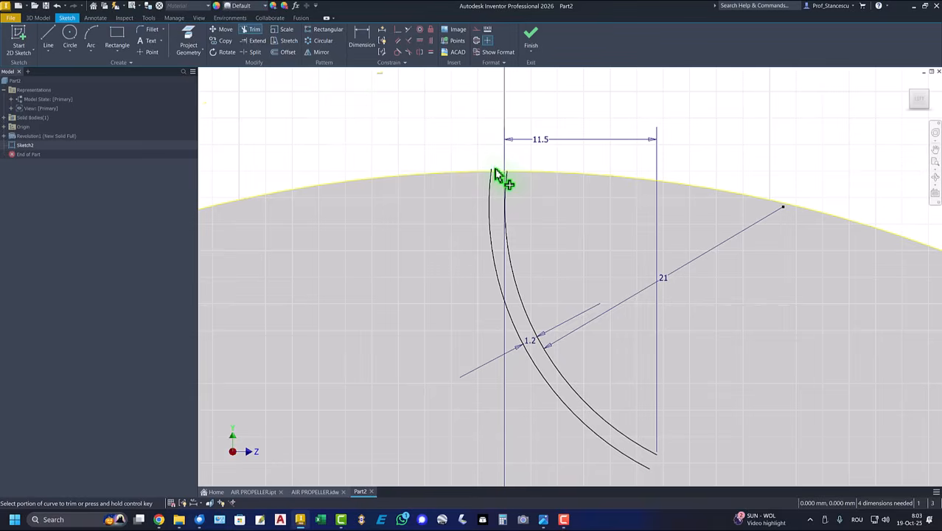
click(497, 175)
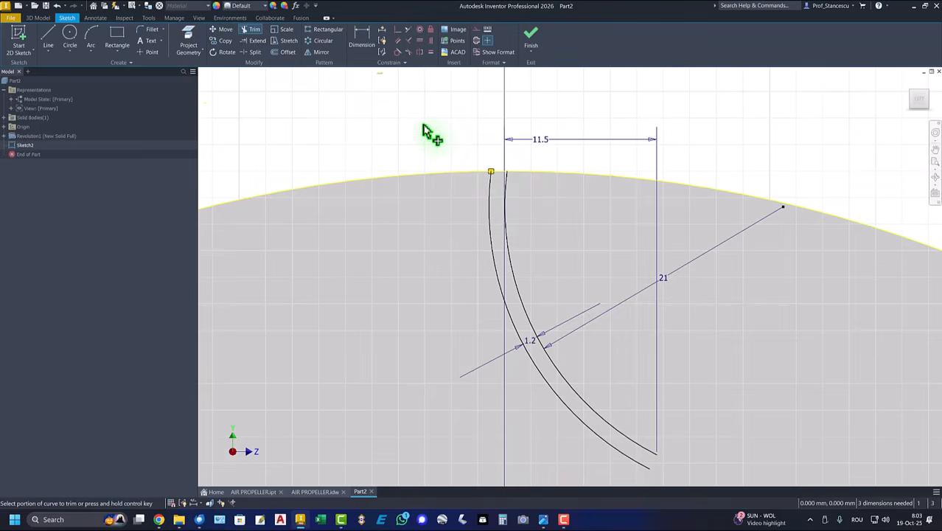
scroll(426, 131, down, 2)
scroll(420, 131, down, 2)
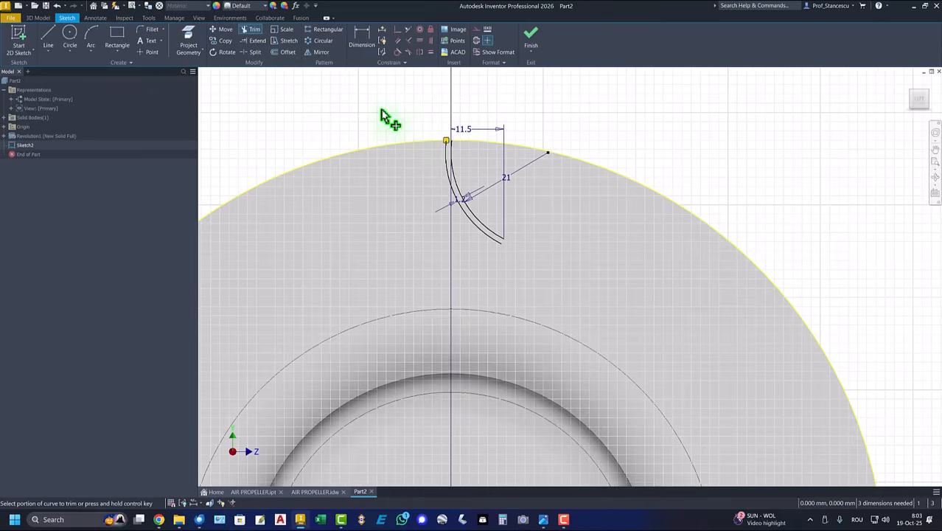
scroll(386, 118, down, 2)
- Constrain the arc endpoint vertically in line with the sketch origin
click(431, 41)
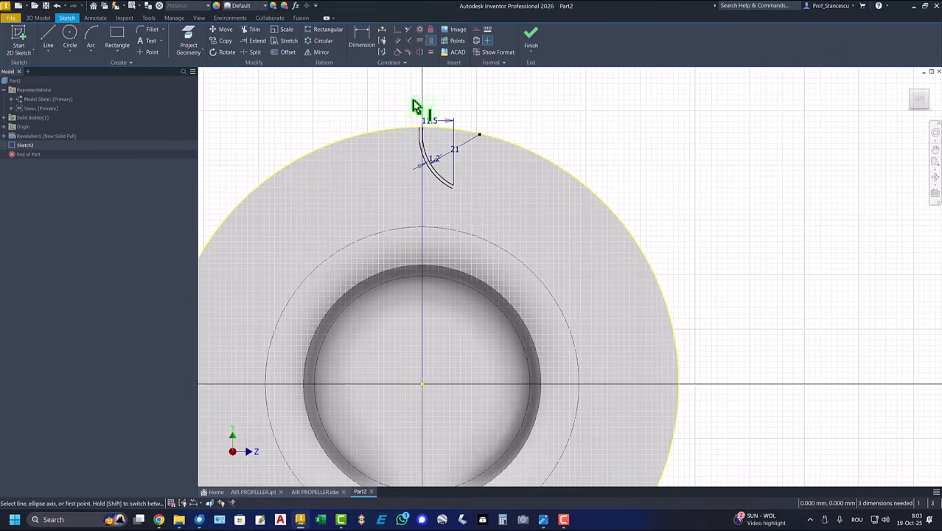
click(419, 133)
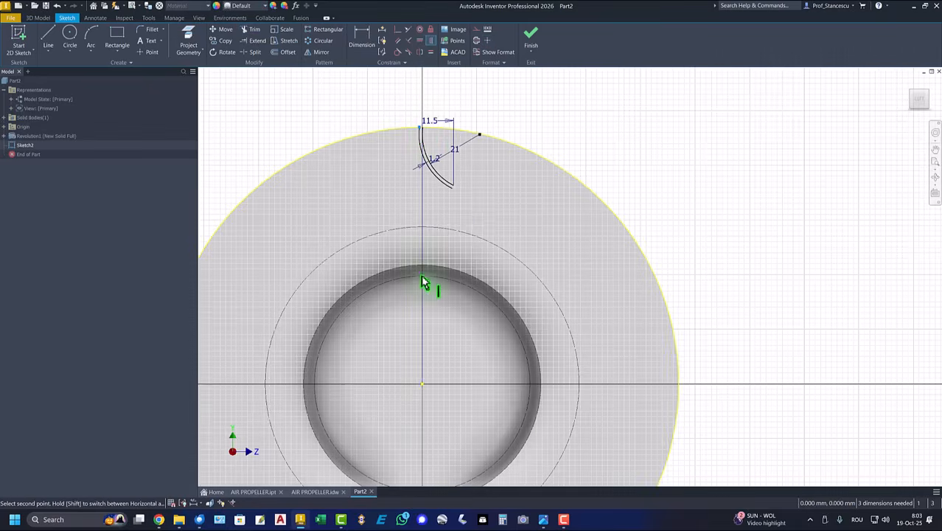
click(423, 385)
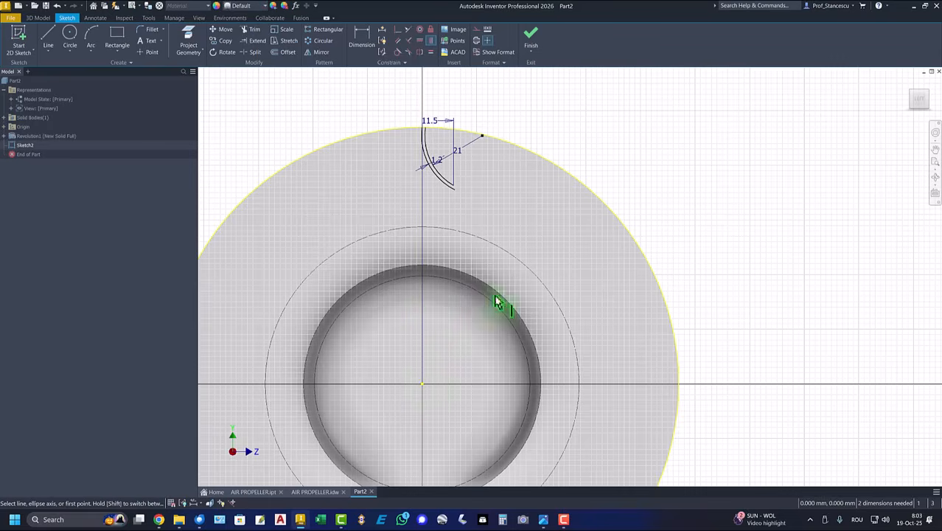
- Draw a radius 80 circle centred on the sketch origin
click(70, 37)
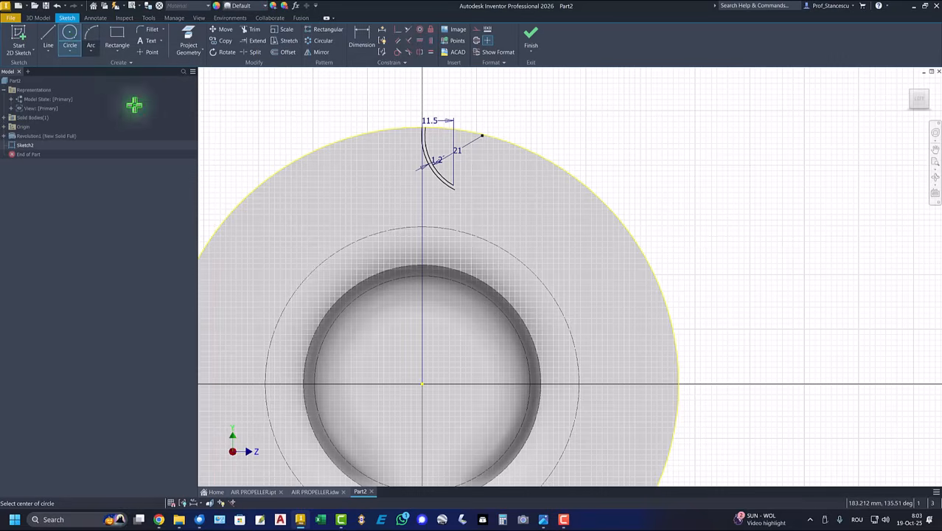
click(422, 383)
right_click(479, 324)
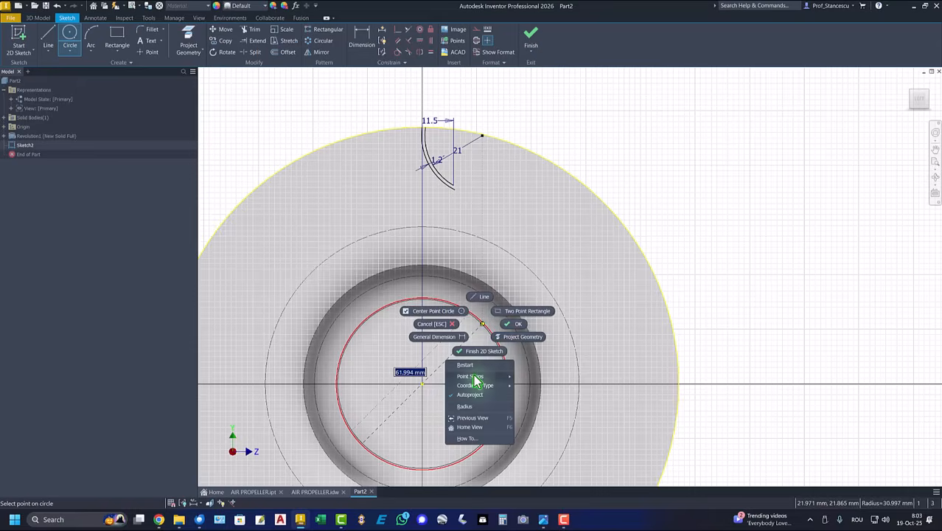
click(465, 407)
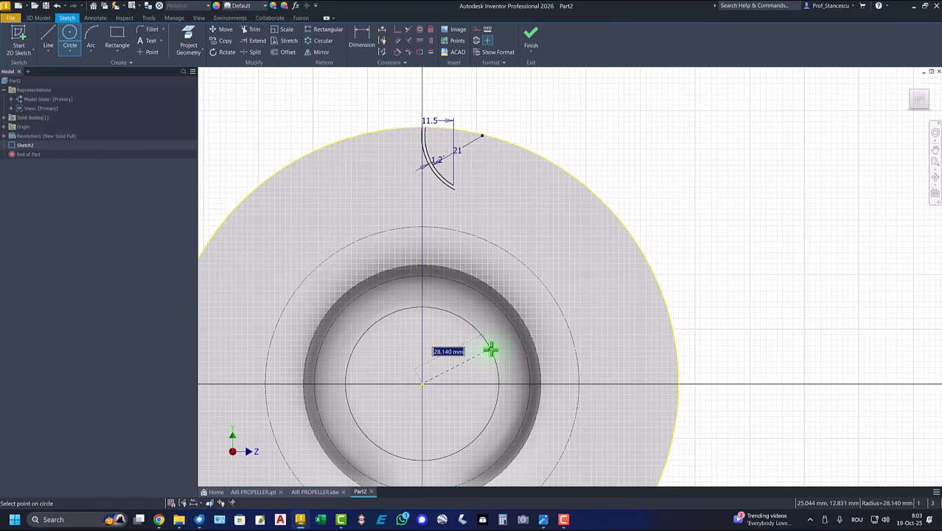
key(Return)
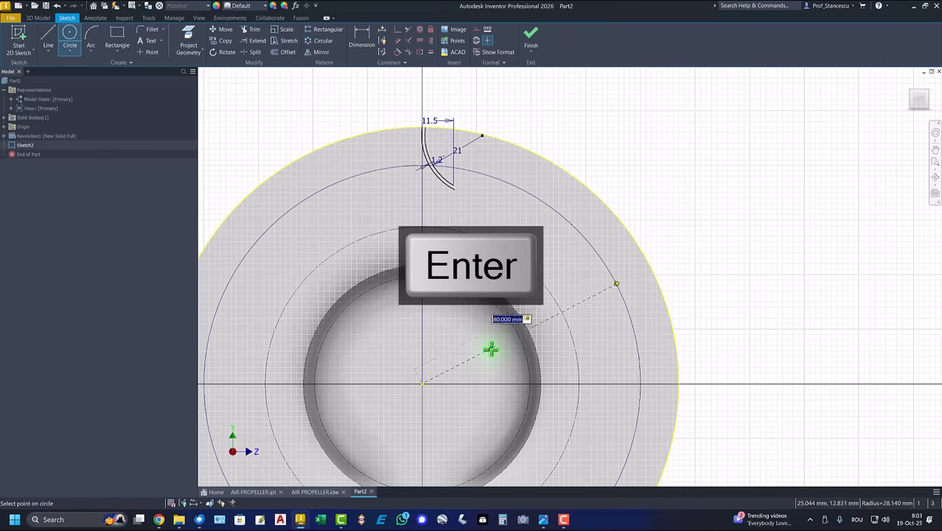
scroll(380, 130, down, 1)
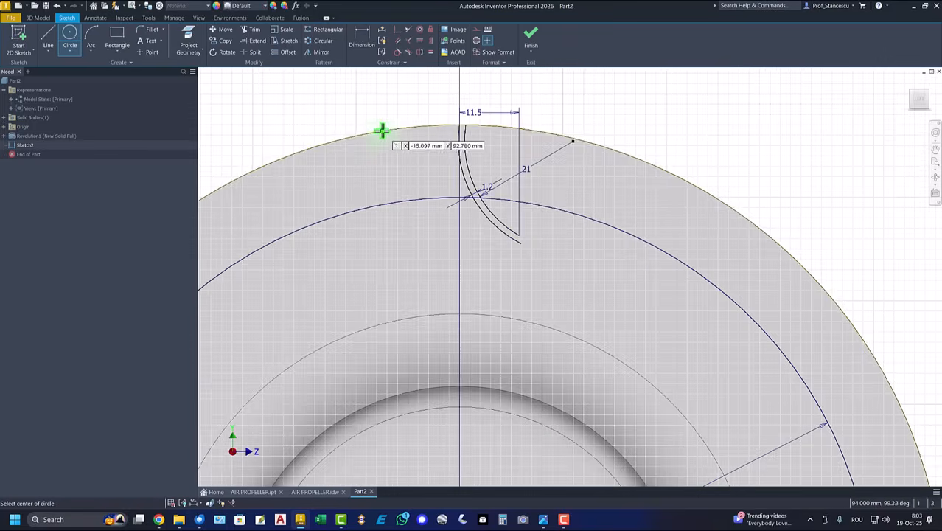
scroll(385, 164, down, 2)
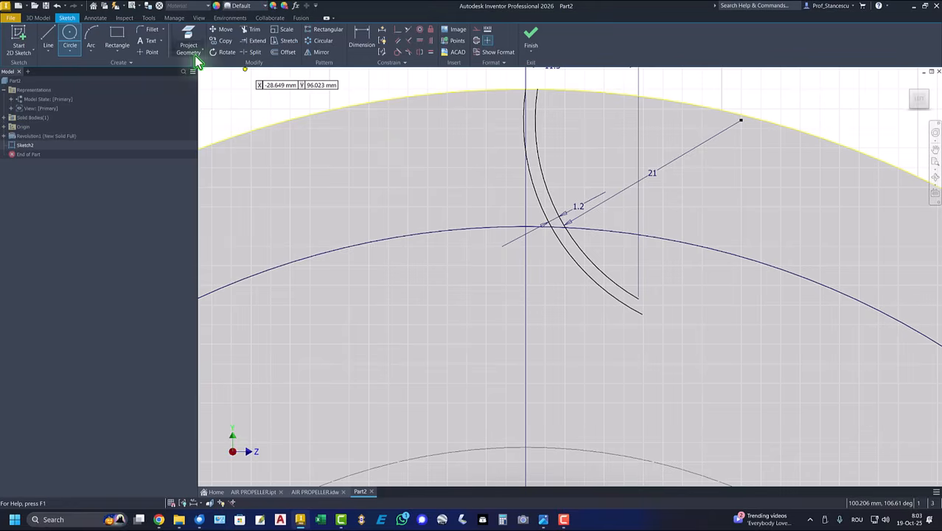
- Trim the excess arc segments so the blade profile is closed and fully constrained
click(254, 30)
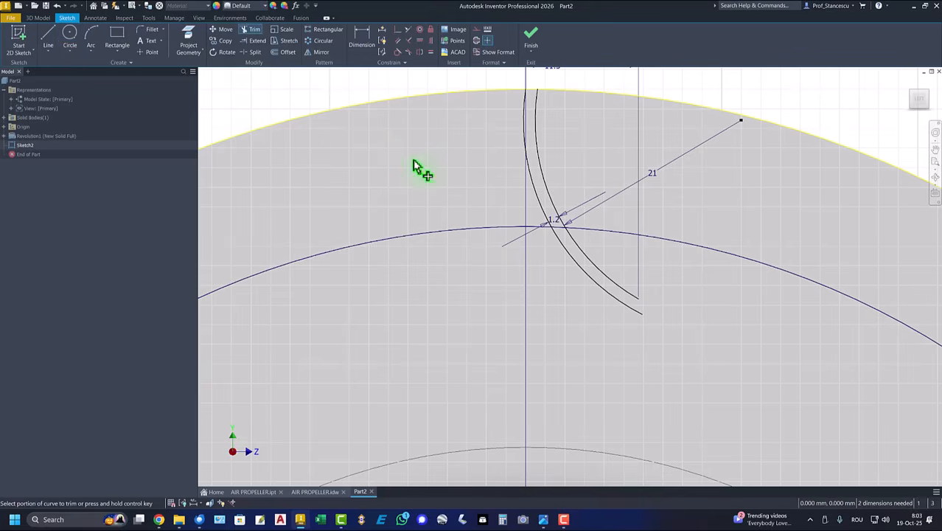
click(492, 230)
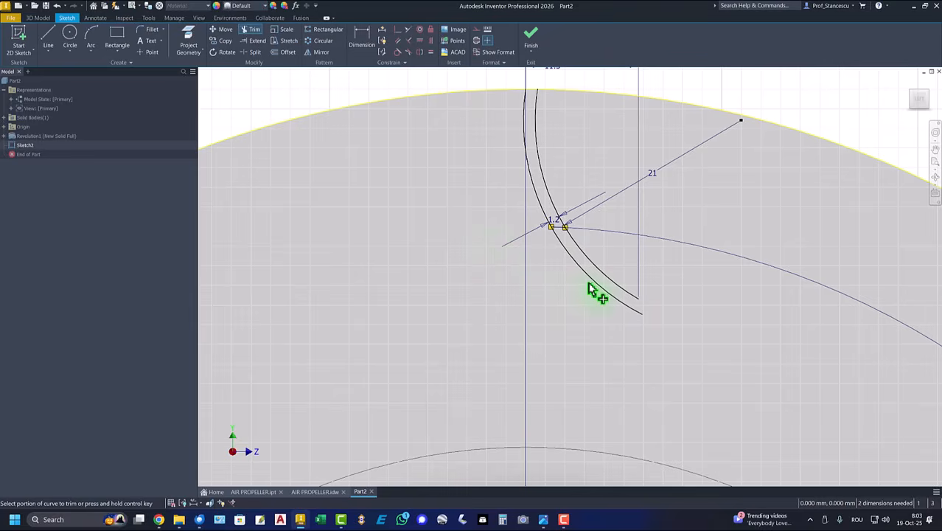
click(596, 289)
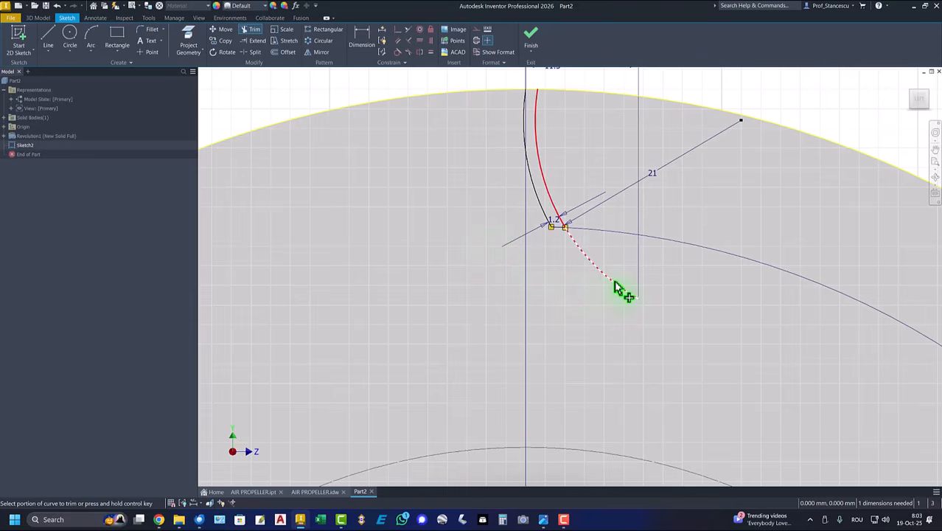
click(620, 289)
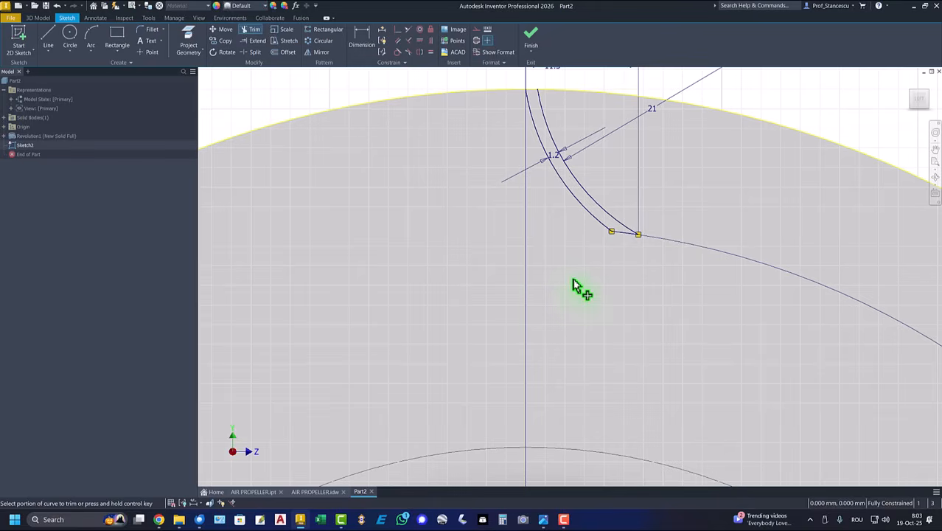
middle_drag(577, 282, 573, 328)
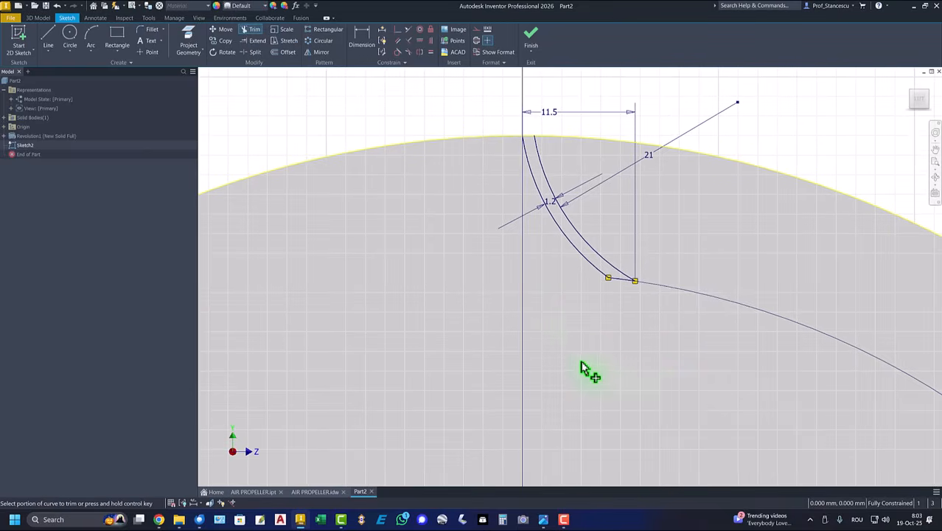
- Extrude the blade profile 11 mm onto the disc as Extrusion1
click(536, 41)
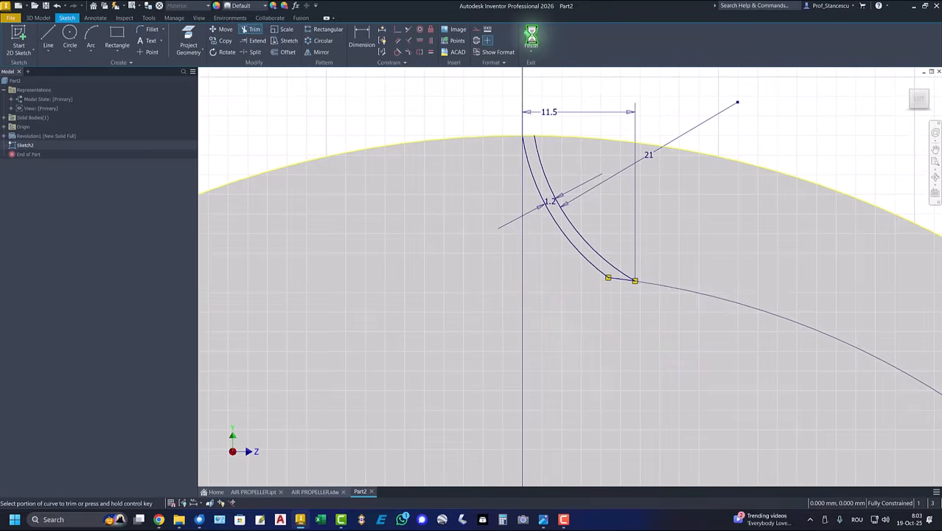
scroll(538, 170, up, 5)
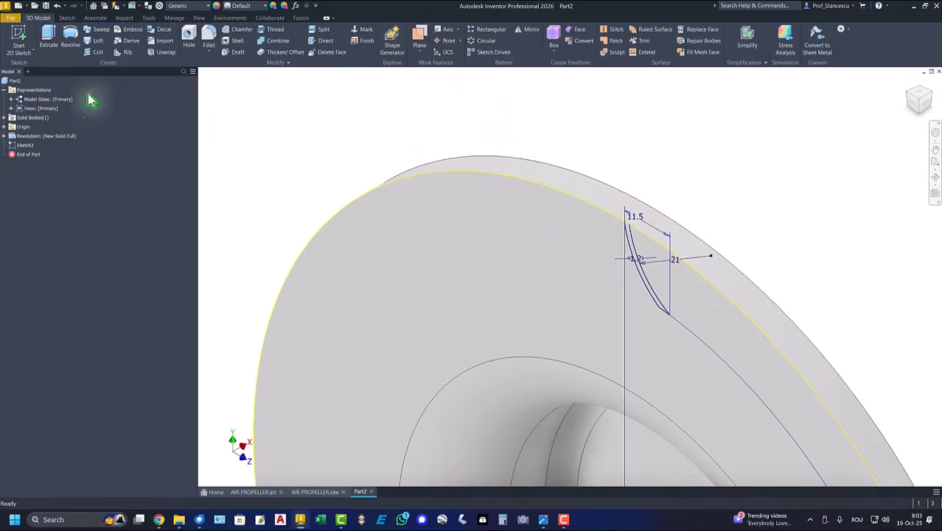
click(49, 37)
scroll(575, 280, up, 3)
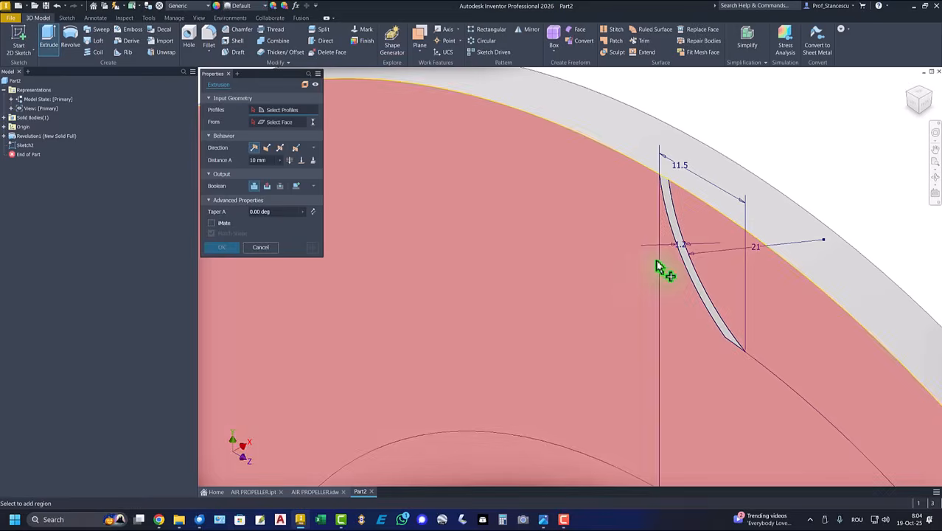
click(677, 229)
text(11)
key(Return)
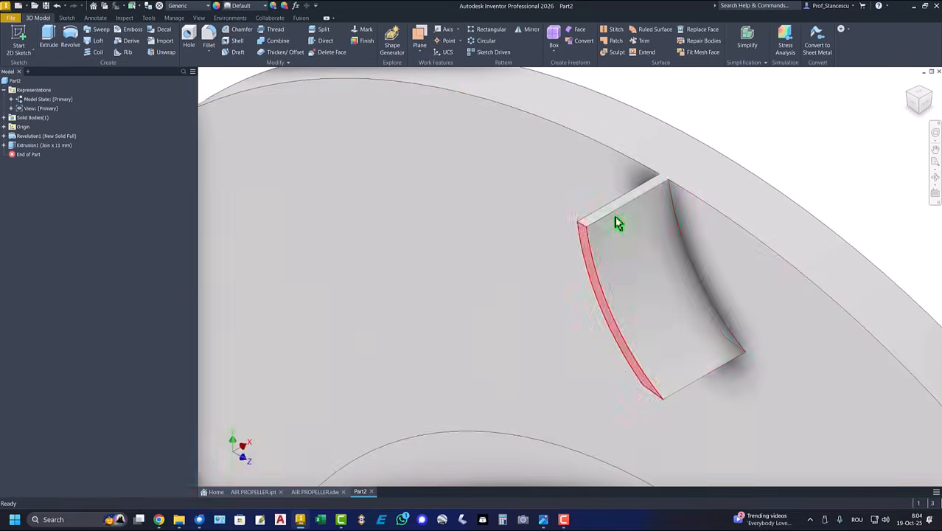
key(F6)
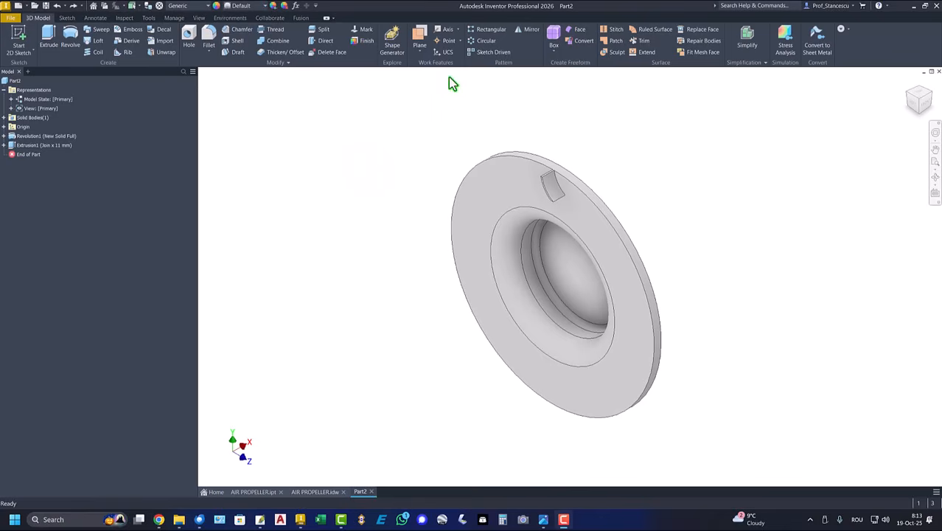
- Circular-pattern Extrusion1 12 times around the X Axis over 360 degrees
click(481, 42)
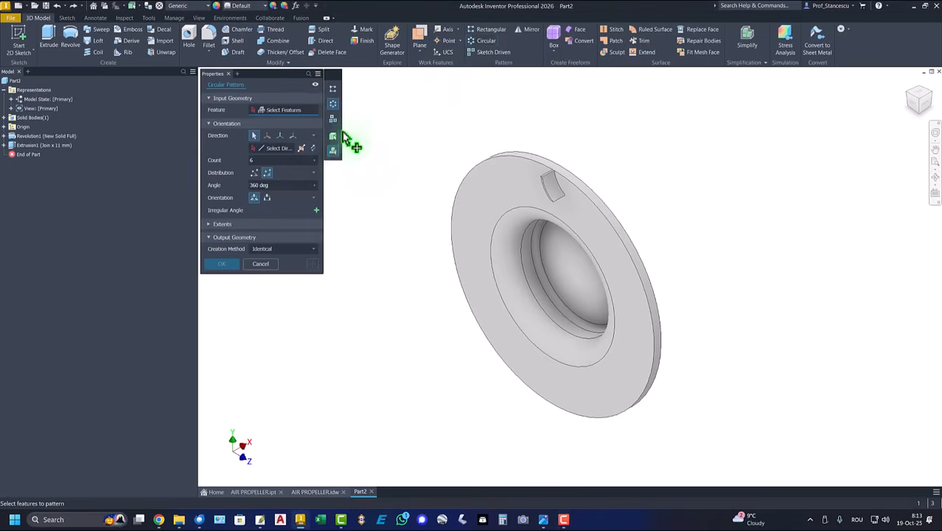
click(17, 145)
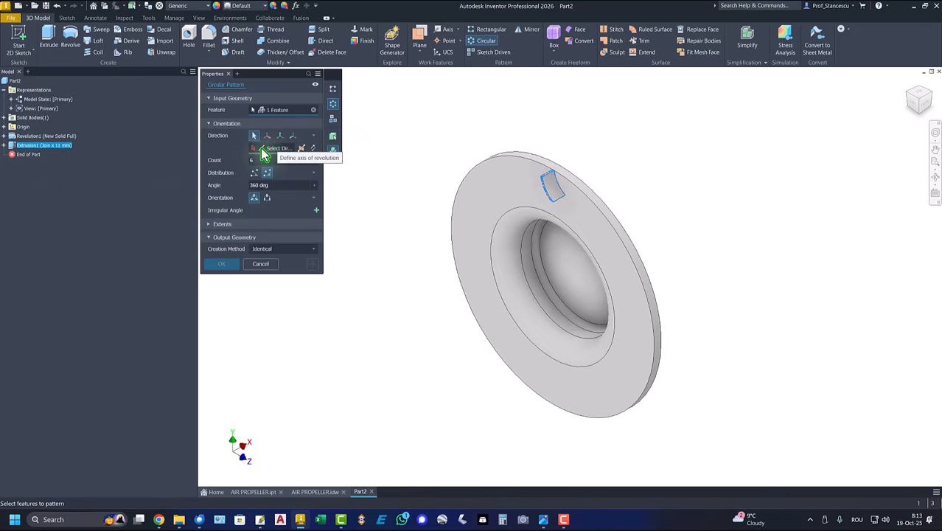
click(4, 126)
click(28, 163)
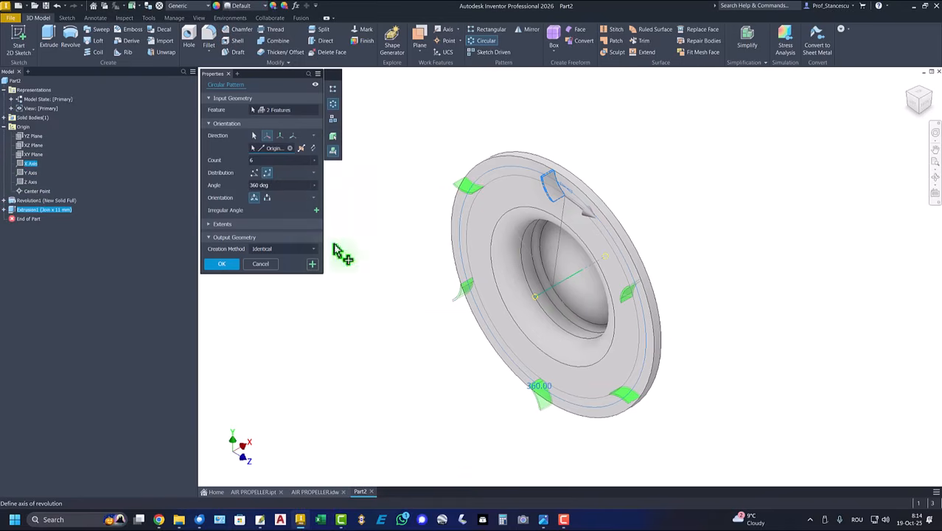
double_click(261, 160)
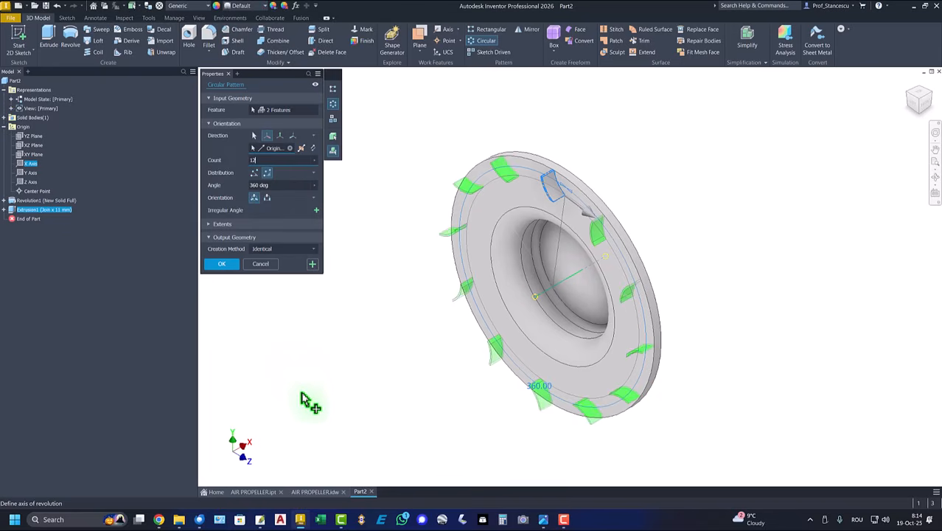
click(222, 264)
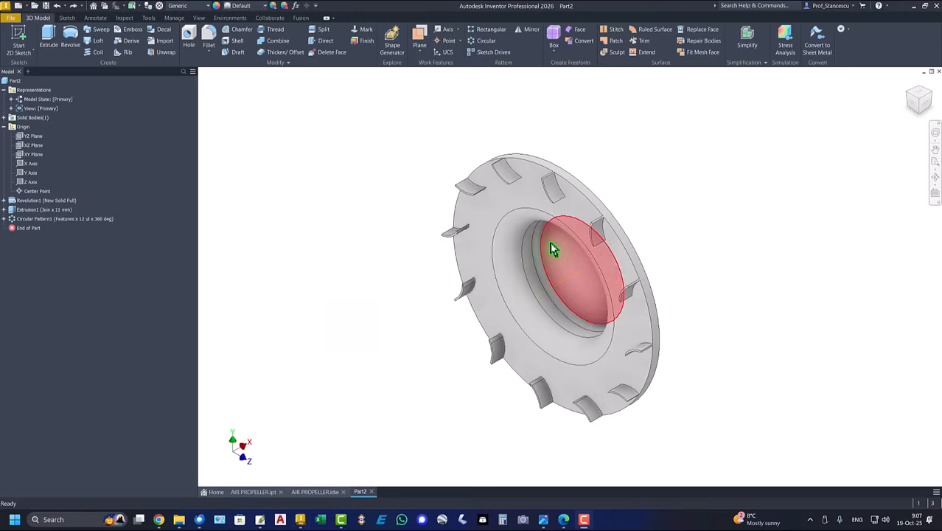
- Start Sketch3 on the bore face and project the inner bore circle
click(553, 249)
click(618, 241)
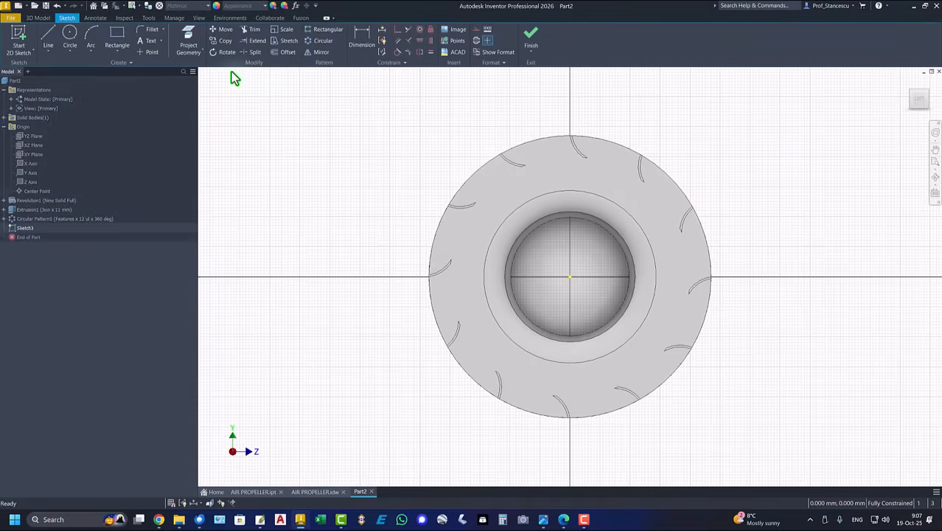
click(188, 44)
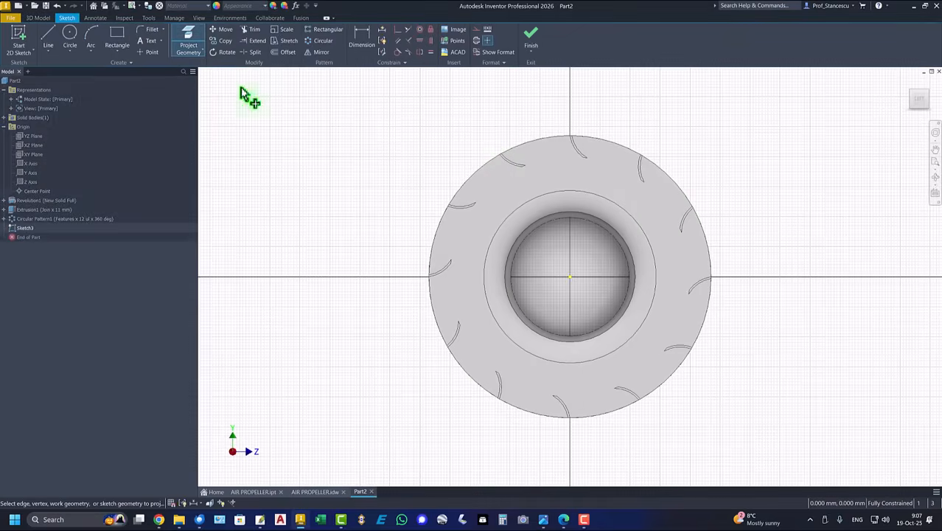
click(551, 214)
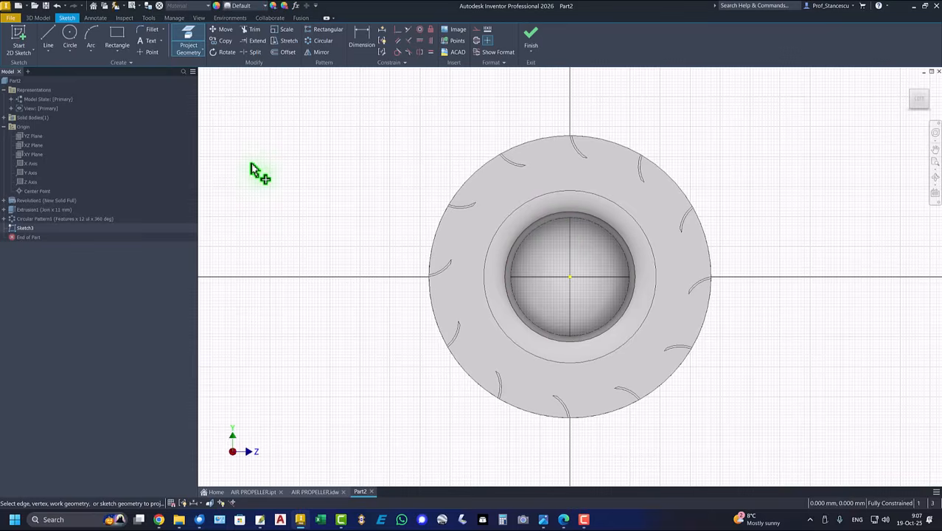
- Draw a 5.5 circle centred at the top of the vertical axis and finish the sketch
key(F7)
click(69, 35)
click(570, 210)
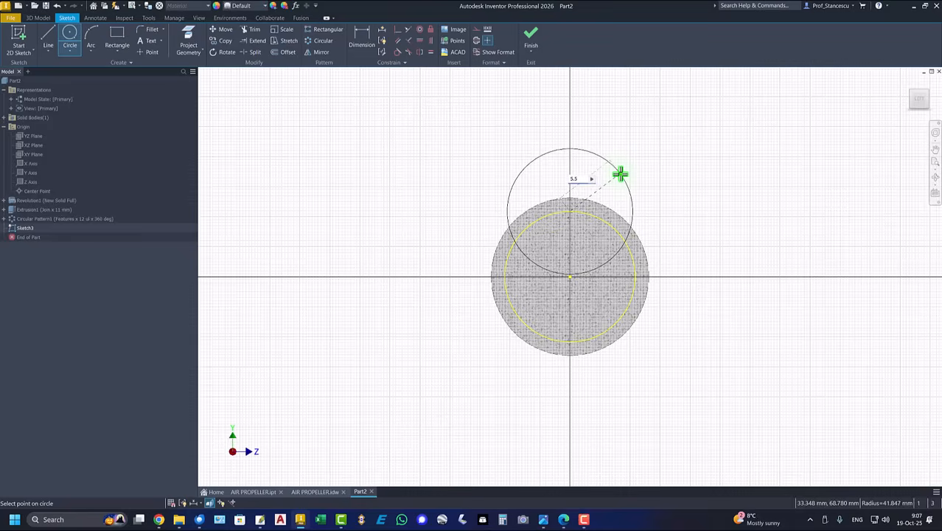
key(Return)
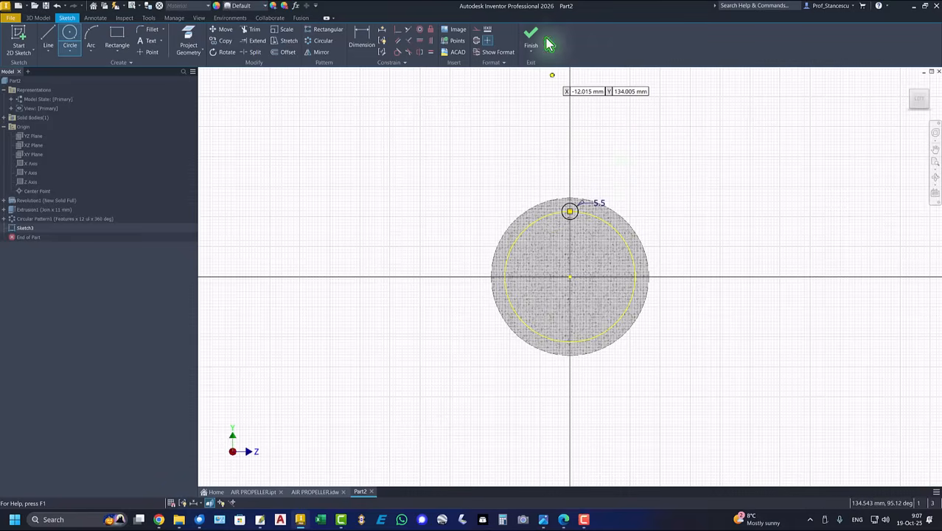
click(532, 34)
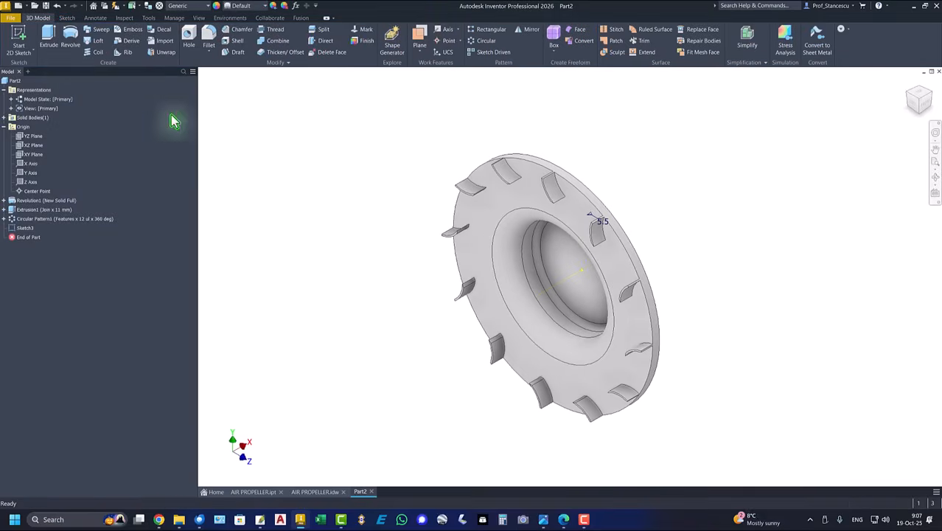
- Extrude the 5.5 circle 14 mm into a small cylindrical boss as Extrusion2
click(48, 36)
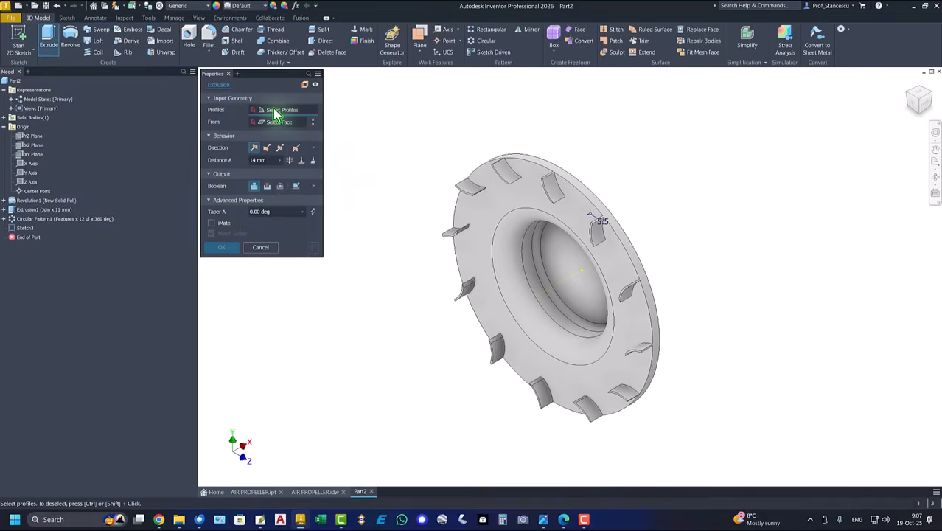
shift+middle_drag(365, 183, 631, 227)
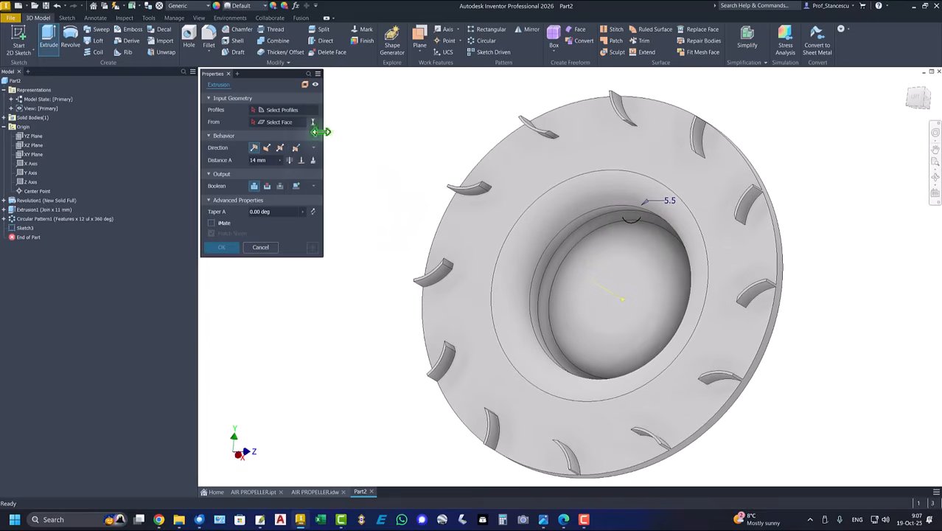
click(632, 224)
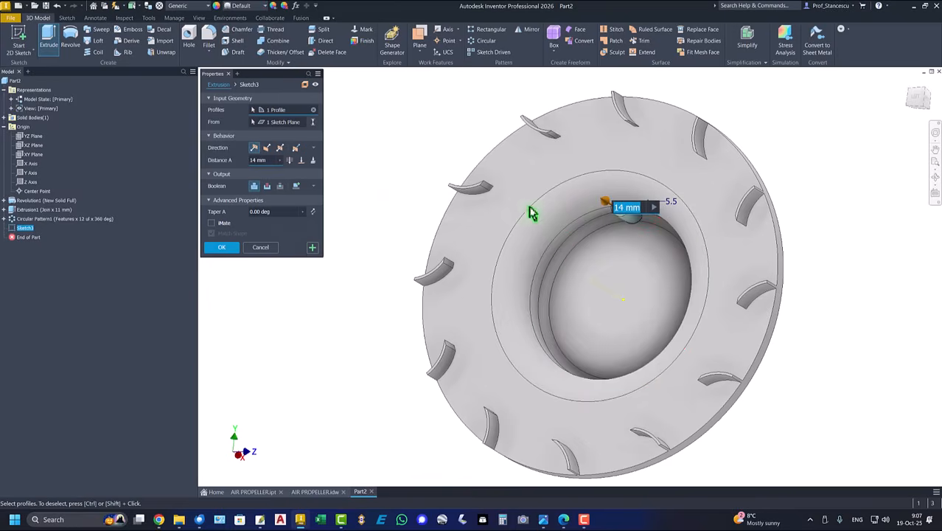
click(219, 249)
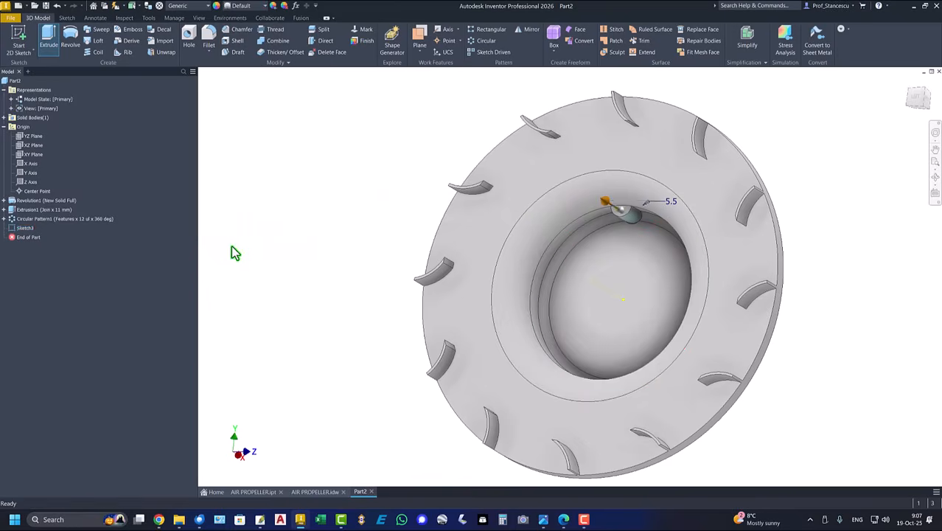
- Check the R2 detail on the AIR PROPELLER drawing, then orbit Part2 to the hub pin
key(F6)
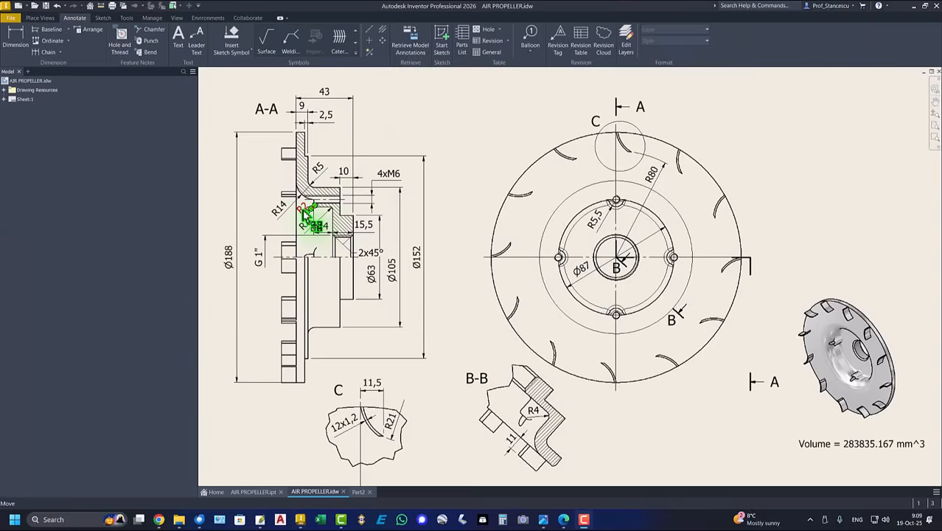
drag(305, 214, 328, 221)
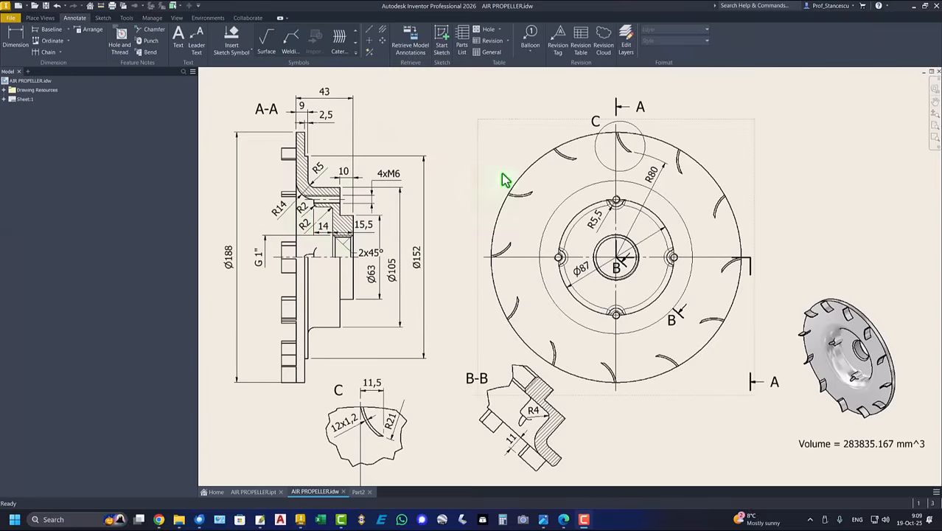
mouse_move(371, 113)
shift+middle_down()
mouse_move(381, 129)
mouse_move(501, 185)
mouse_move(623, 221)
mouse_move(665, 257)
shift+middle_up()
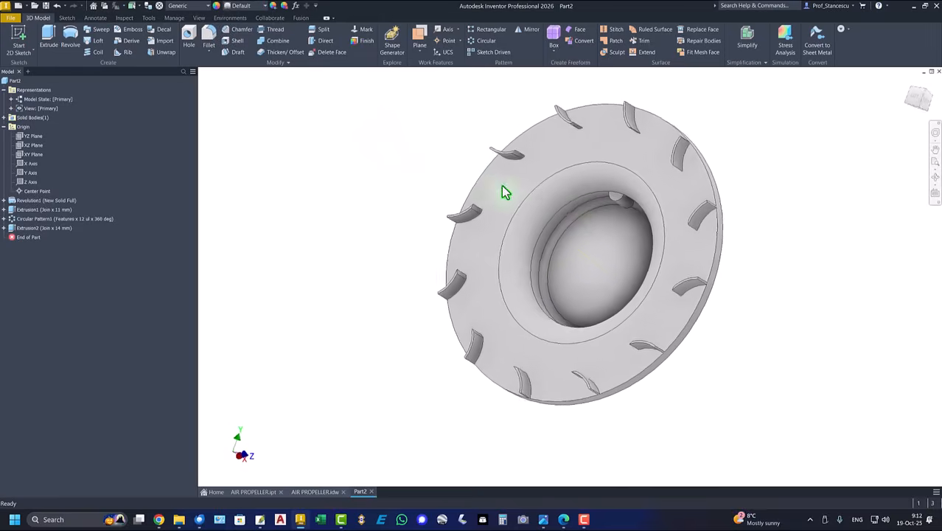
scroll(623, 221, down, 2)
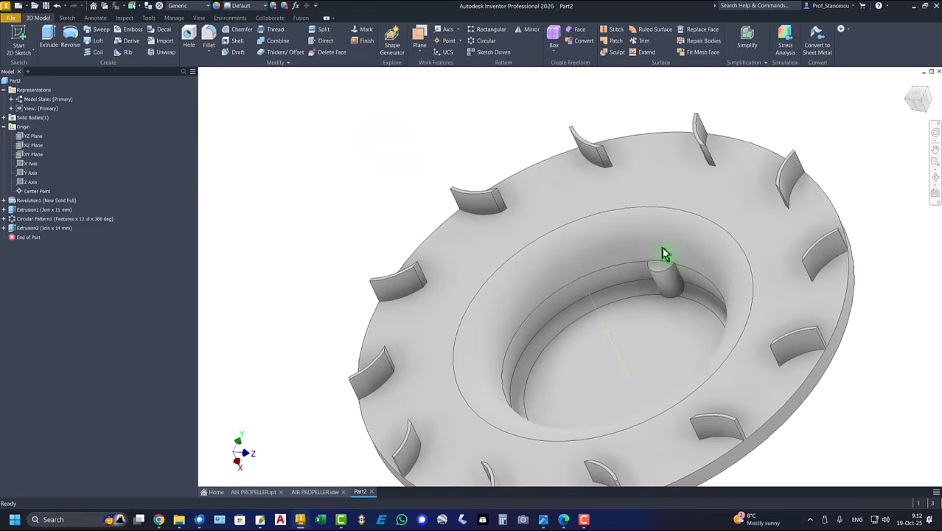
- Fillet all six edges of the hub pin at 2 mm as Fillet1
click(662, 261)
click(672, 258)
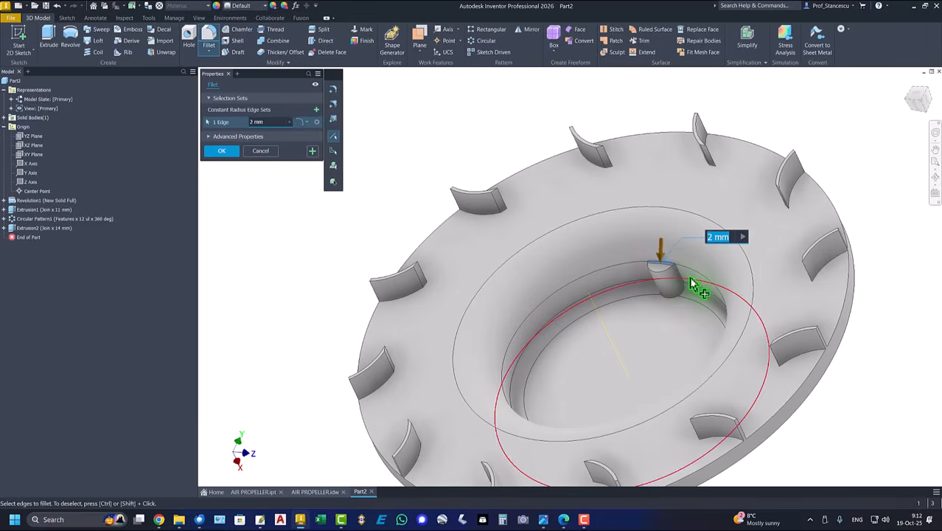
click(682, 279)
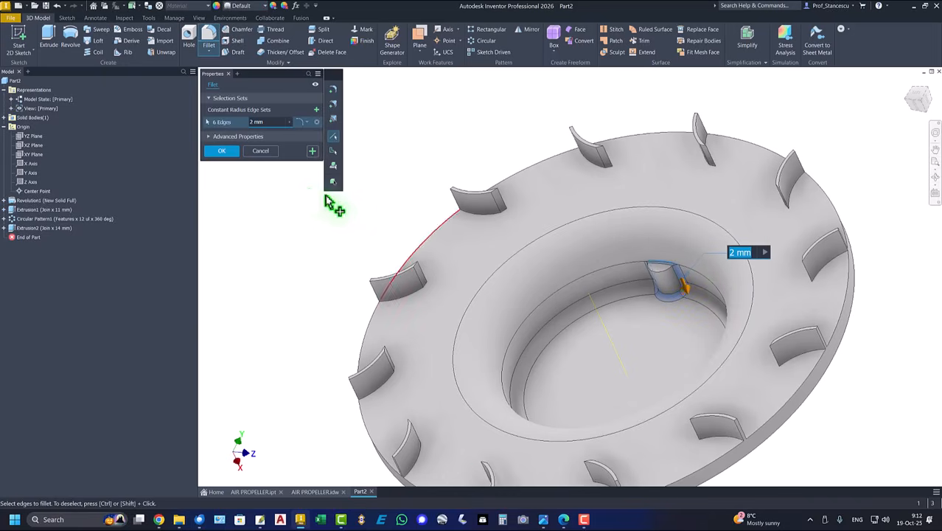
click(224, 151)
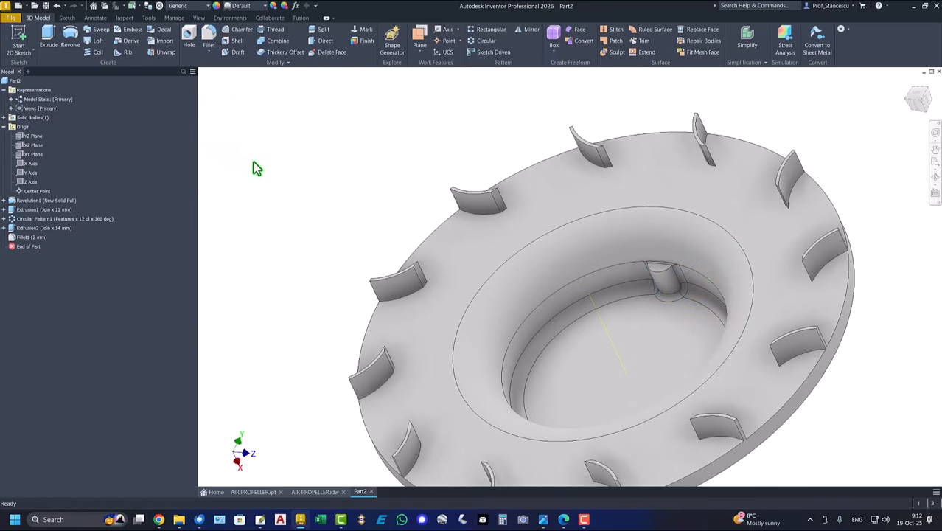
key(F6)
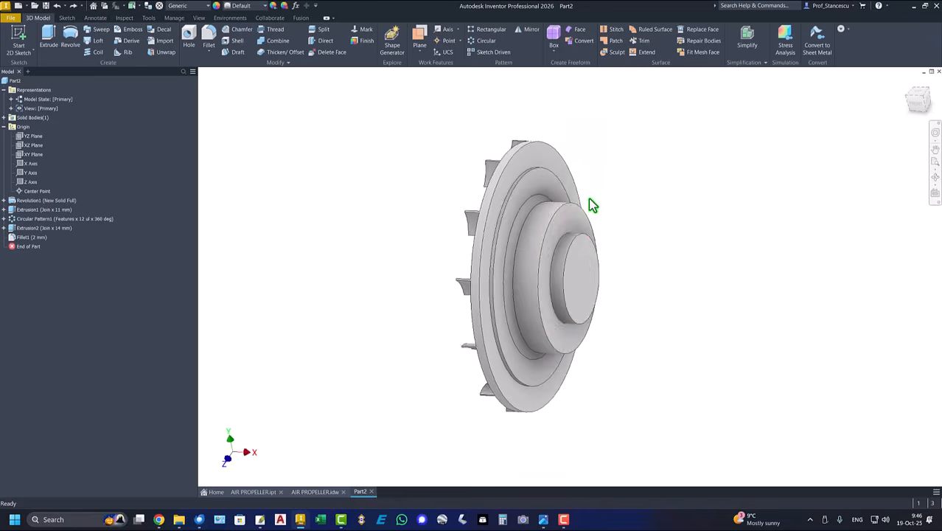
- Create Sketch4 on the hub's boss face and project the filleted pin edge into it
click(573, 220)
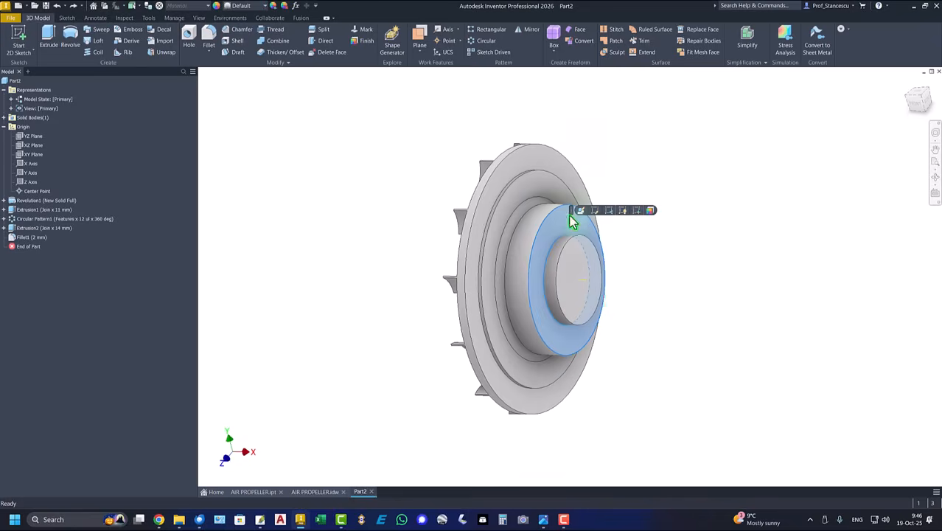
click(639, 214)
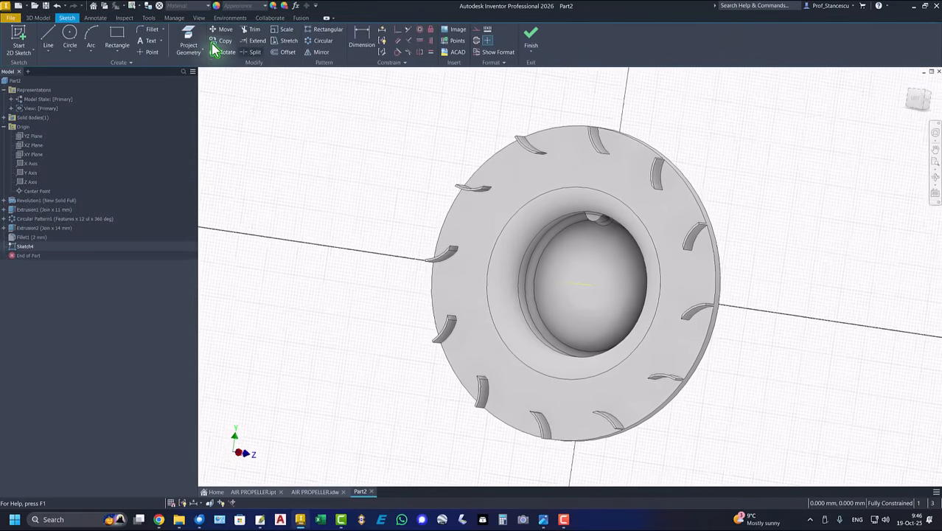
click(188, 40)
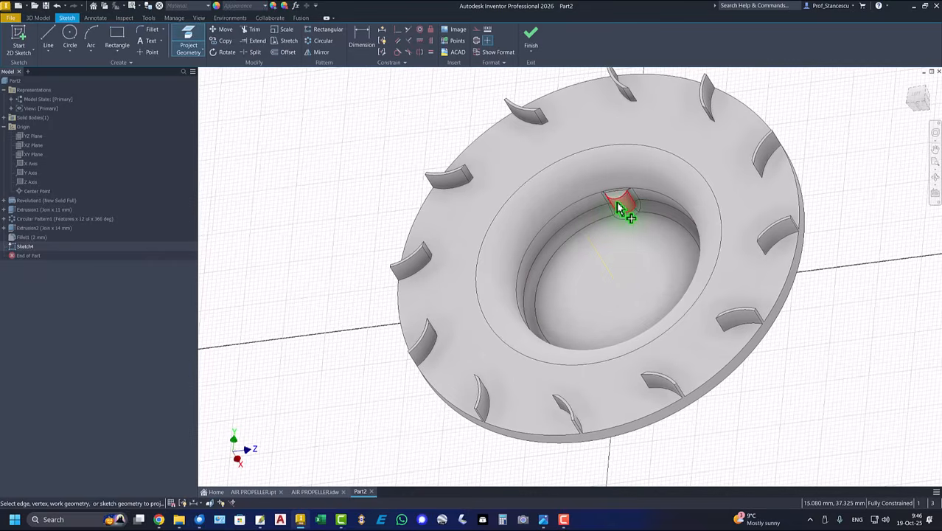
shift+middle_drag(538, 225, 567, 181)
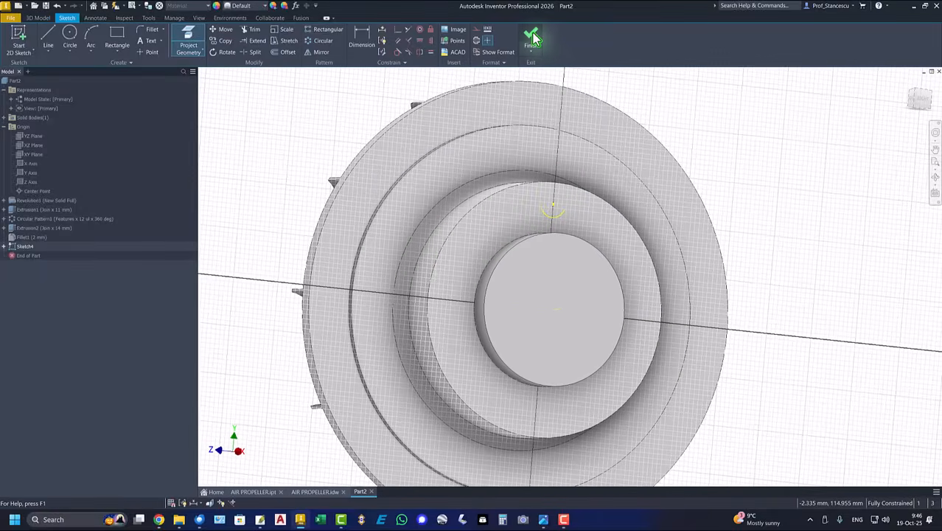
click(533, 38)
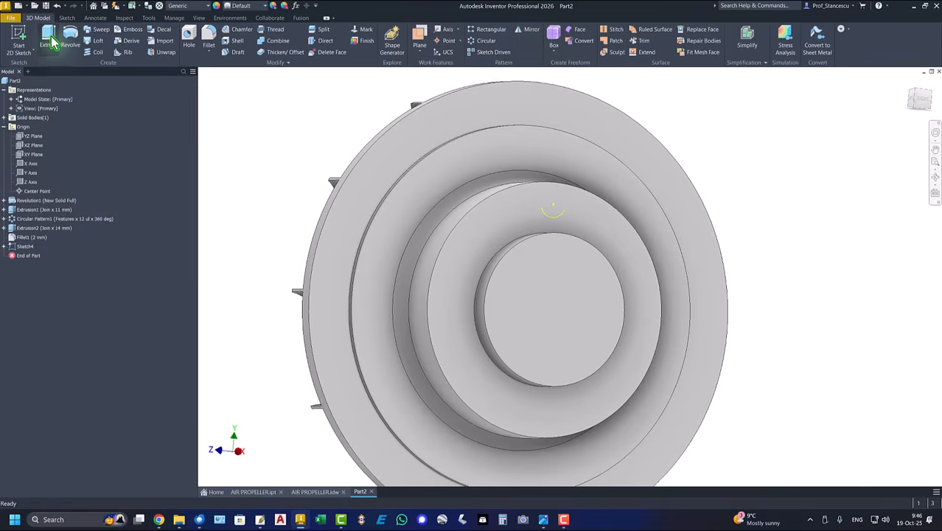
- Add an ISO Metric M6x1 threaded hole through all at the Sketch4 point on the hub
click(189, 36)
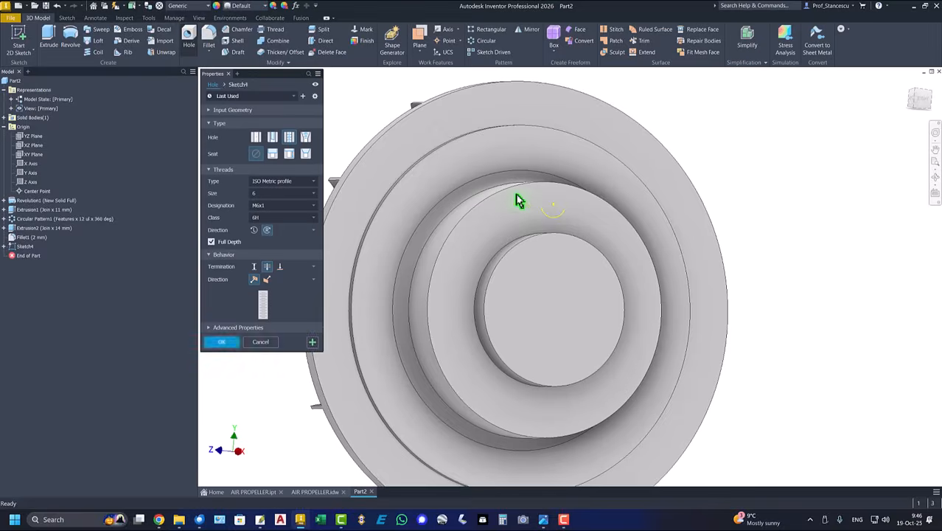
click(554, 205)
shift+middle_drag(516, 266, 219, 346)
click(221, 342)
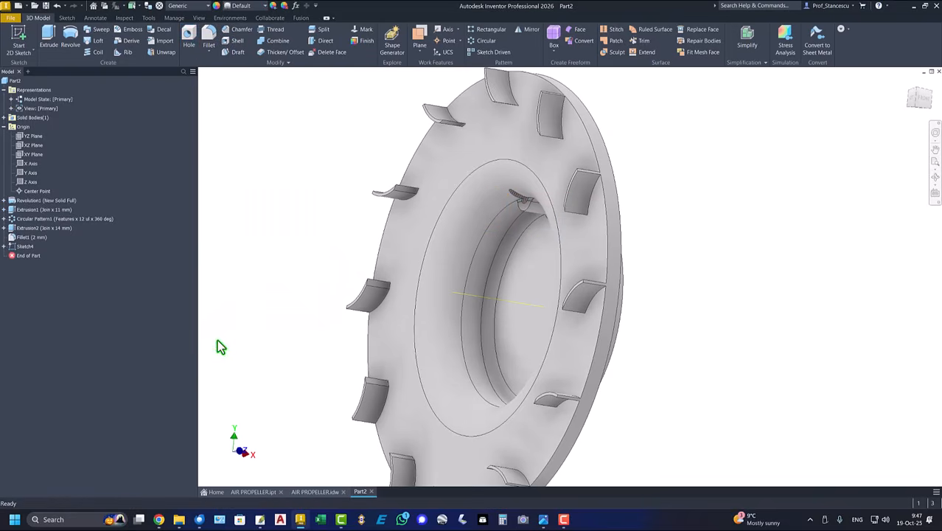
key(F6)
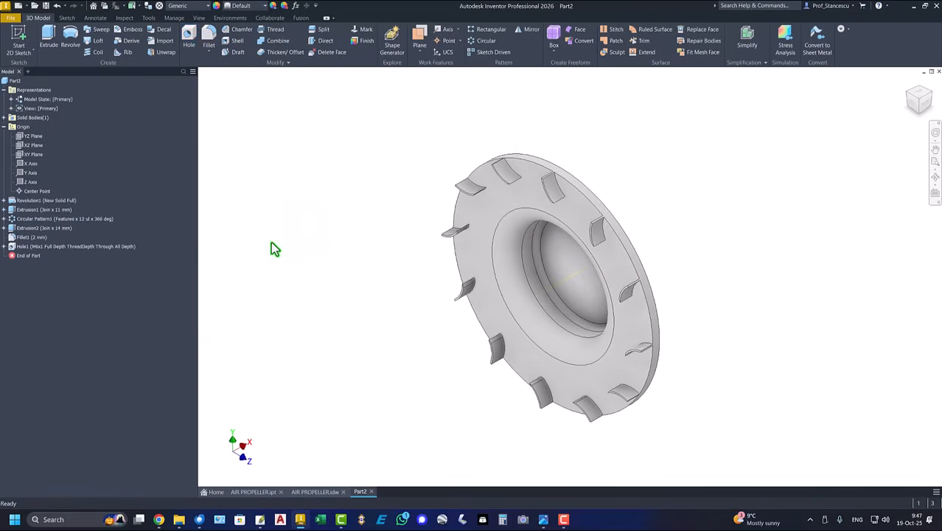
- Circular-pattern Extrusion2, Fillet1 and Hole1 about the X Axis with a count of 4
click(483, 41)
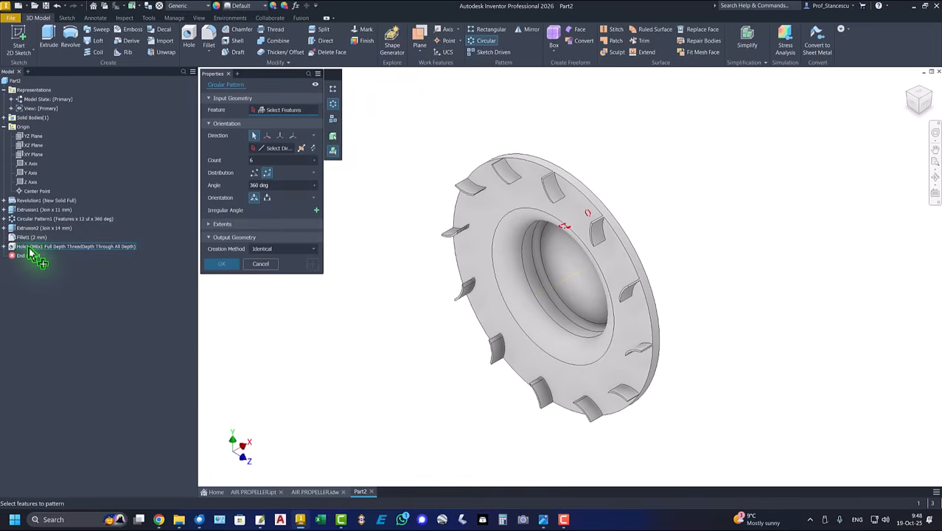
click(29, 247)
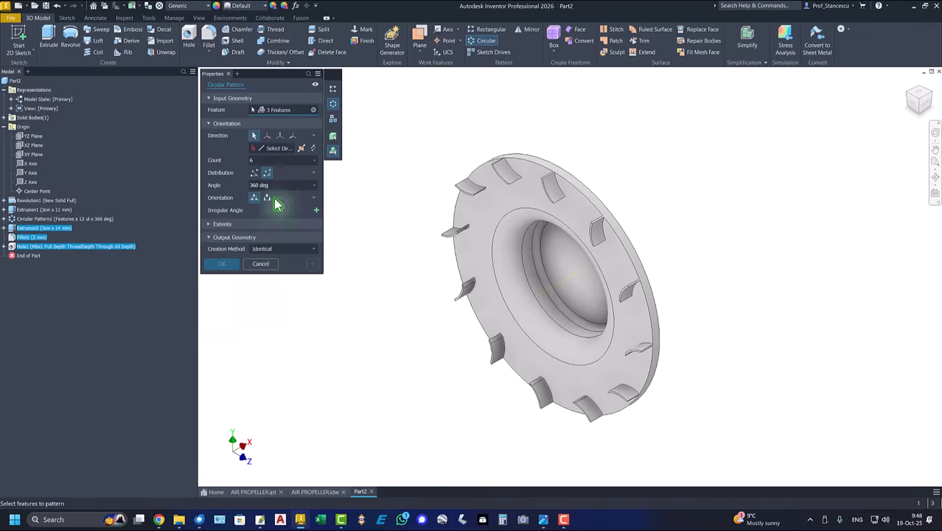
click(274, 149)
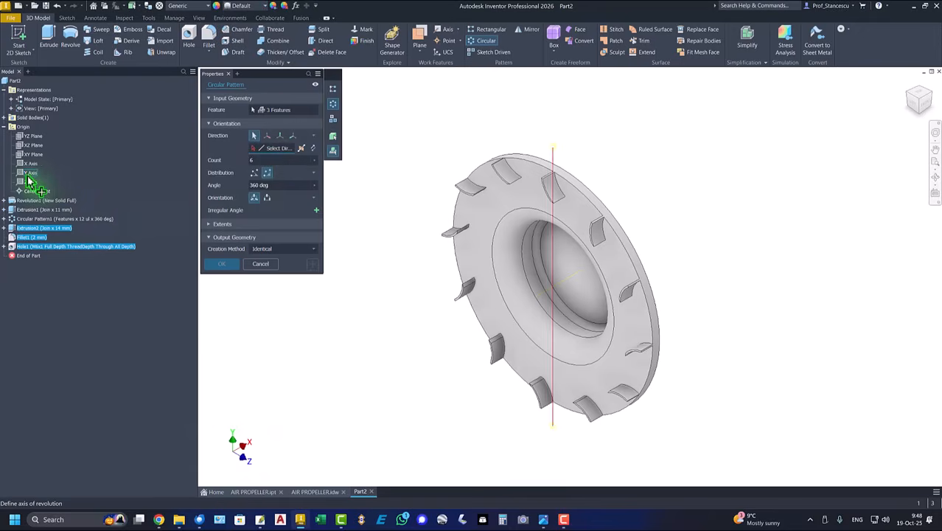
click(31, 163)
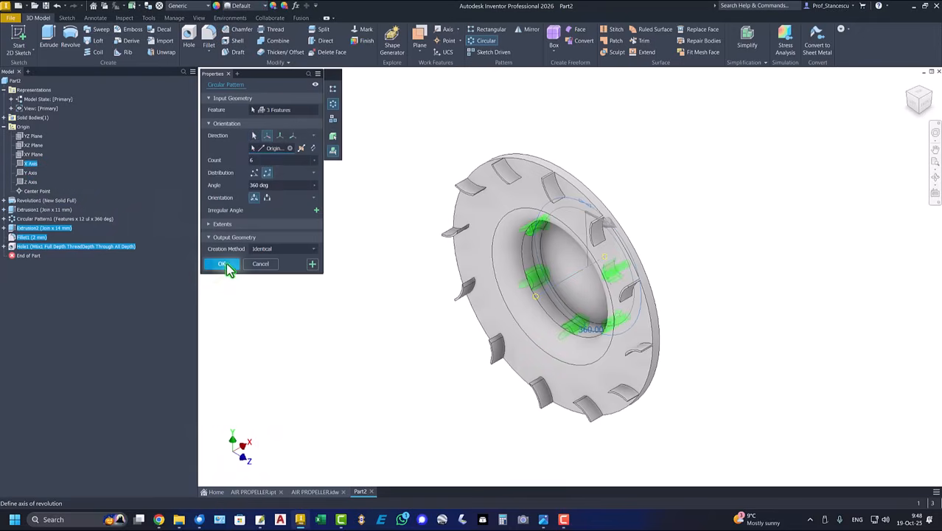
click(266, 160)
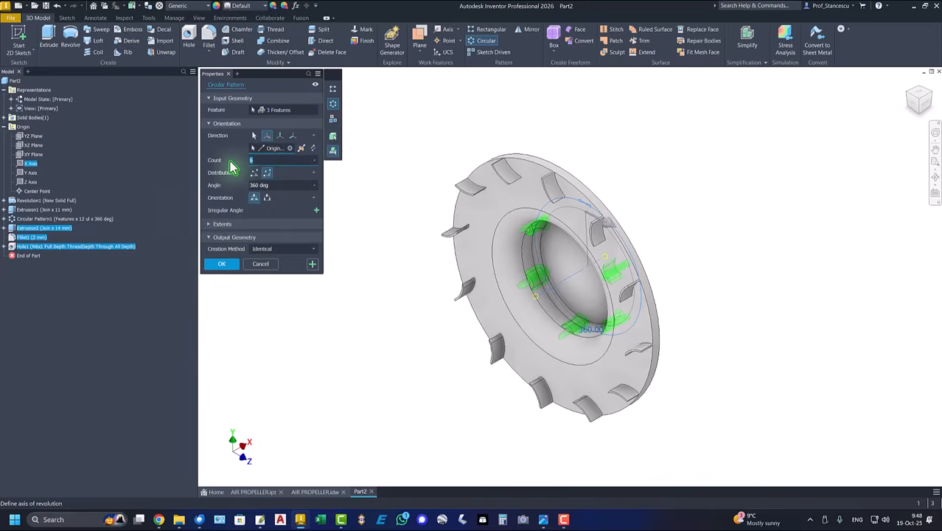
text(4)
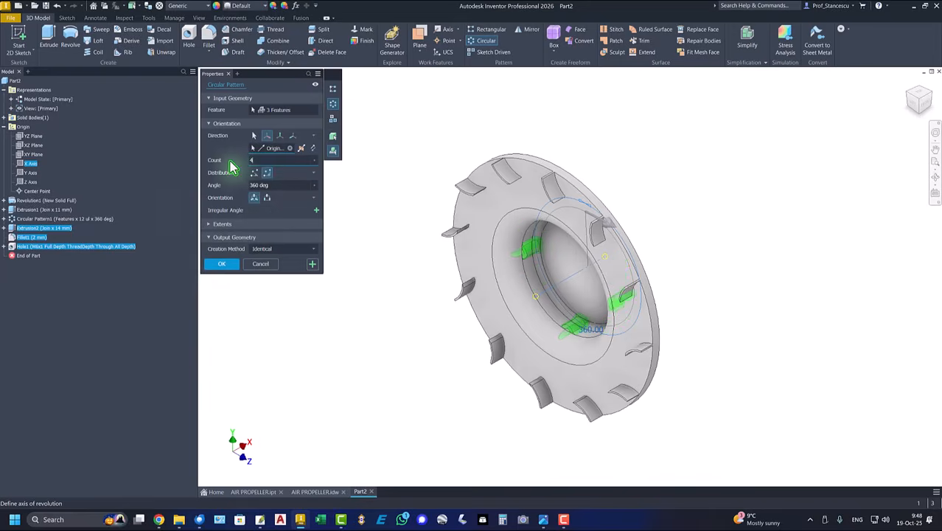
click(223, 264)
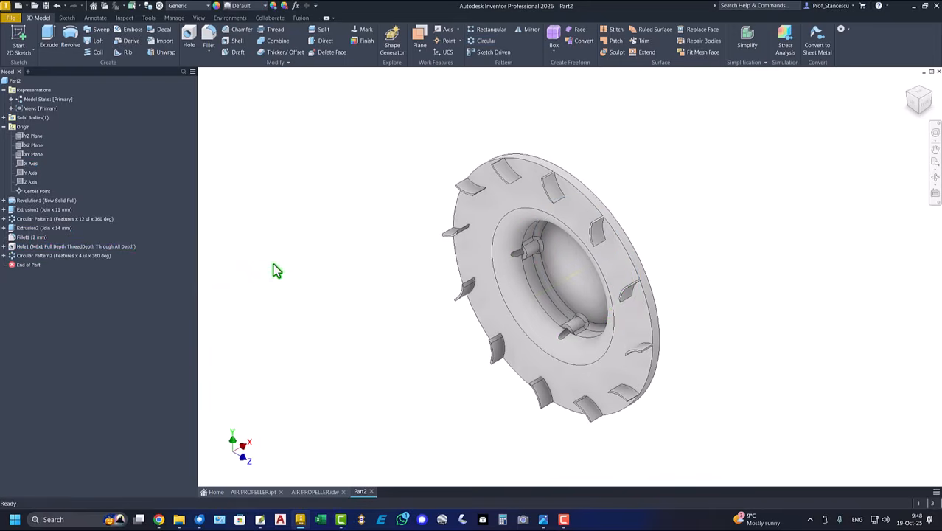
key(ctrl+Tab)
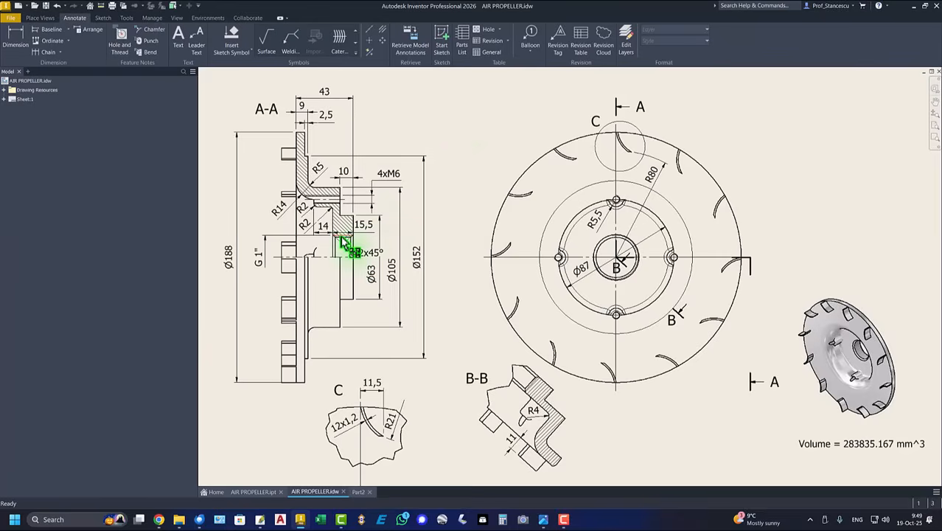
- Add a full-depth hole at the hub's centre with ISO Pipe Threads, size 33.249 (G 1)
drag(343, 240, 259, 264)
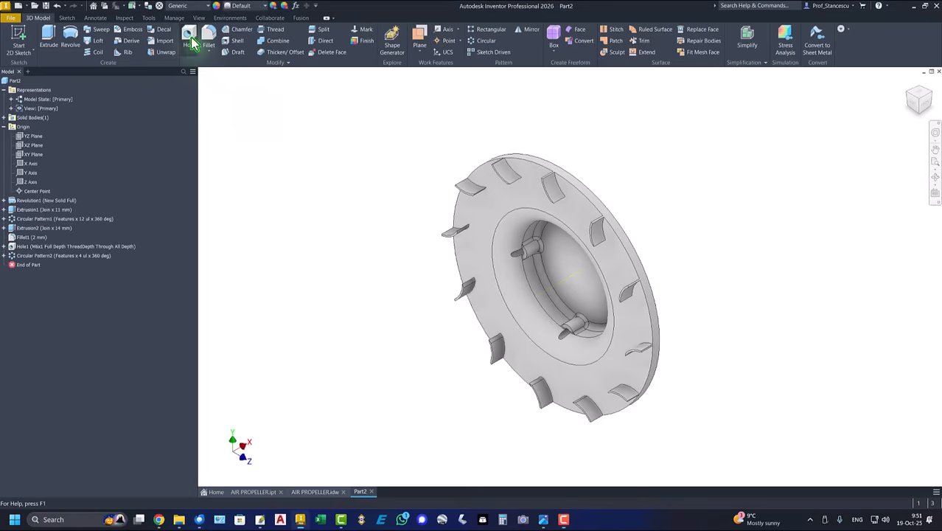
click(189, 38)
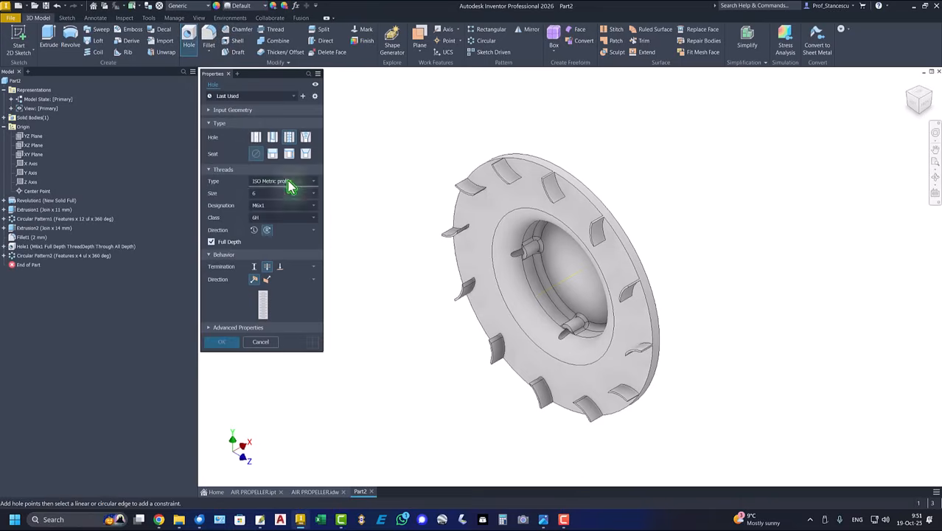
click(562, 268)
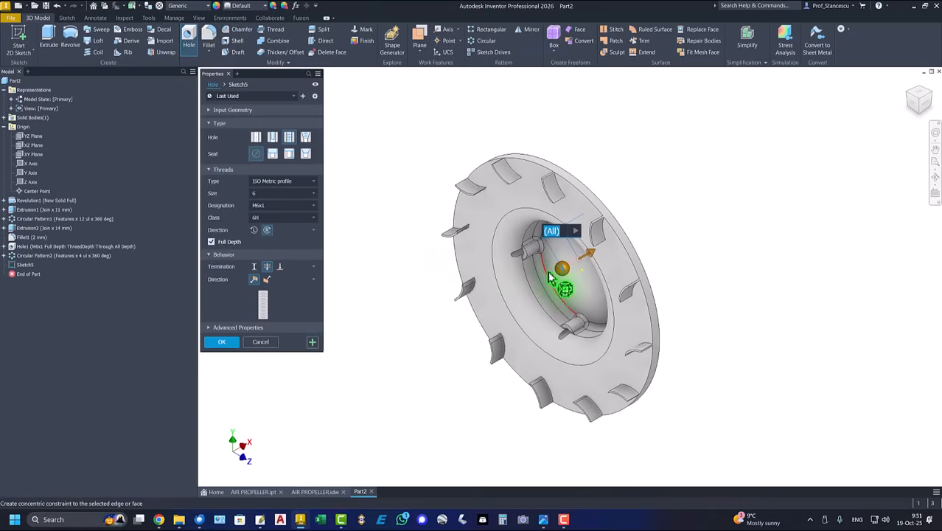
click(267, 183)
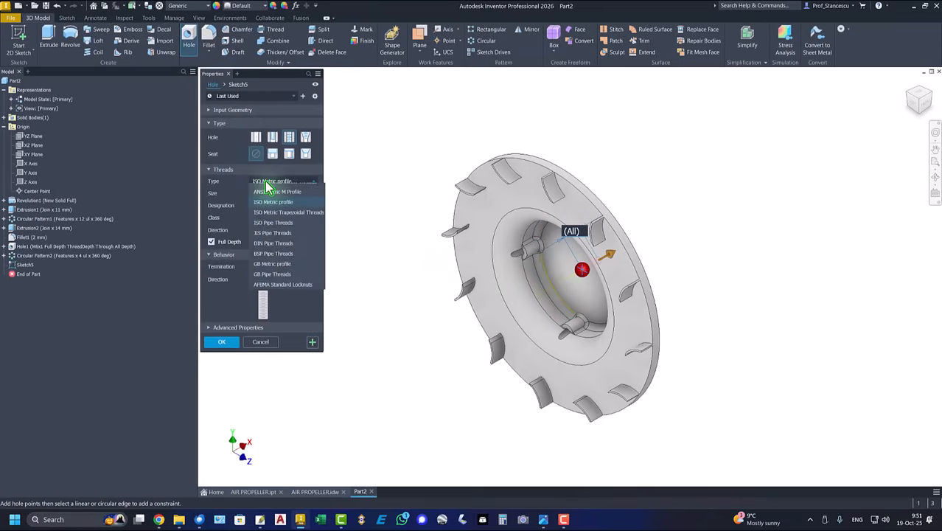
click(282, 233)
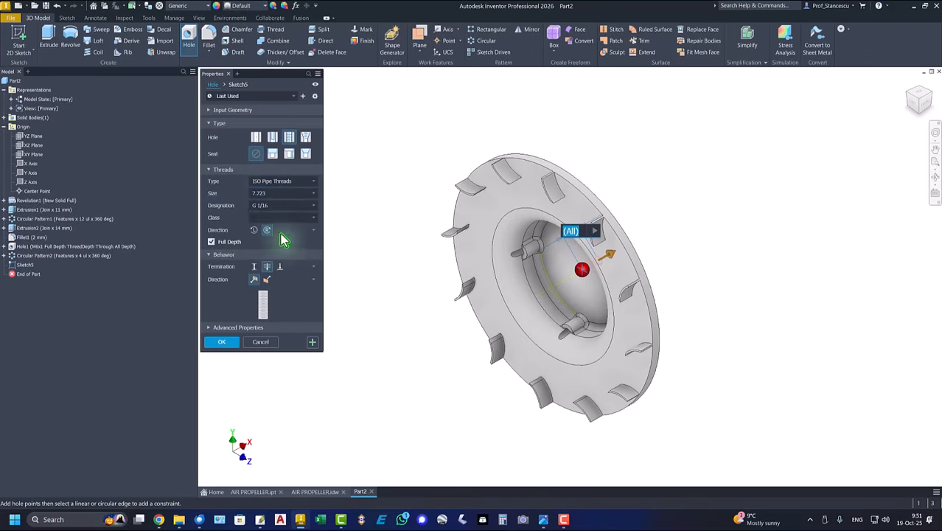
click(273, 194)
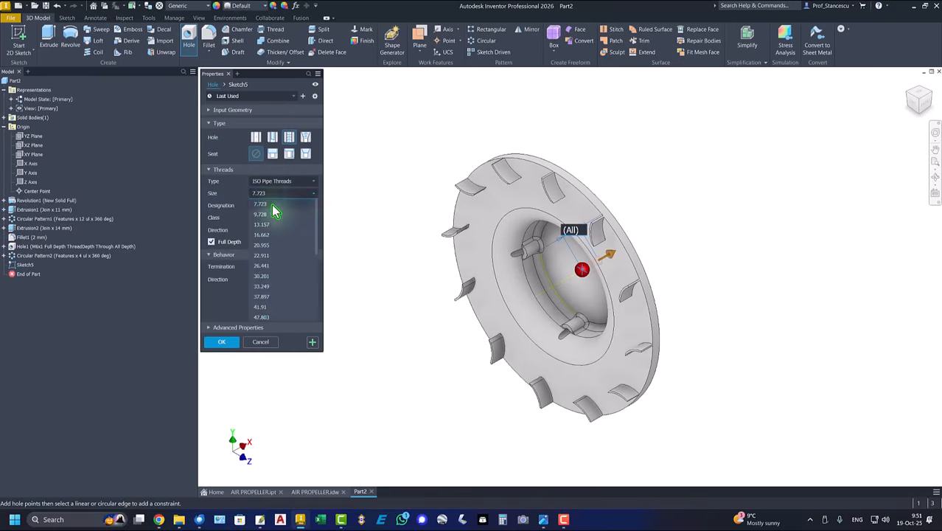
click(264, 288)
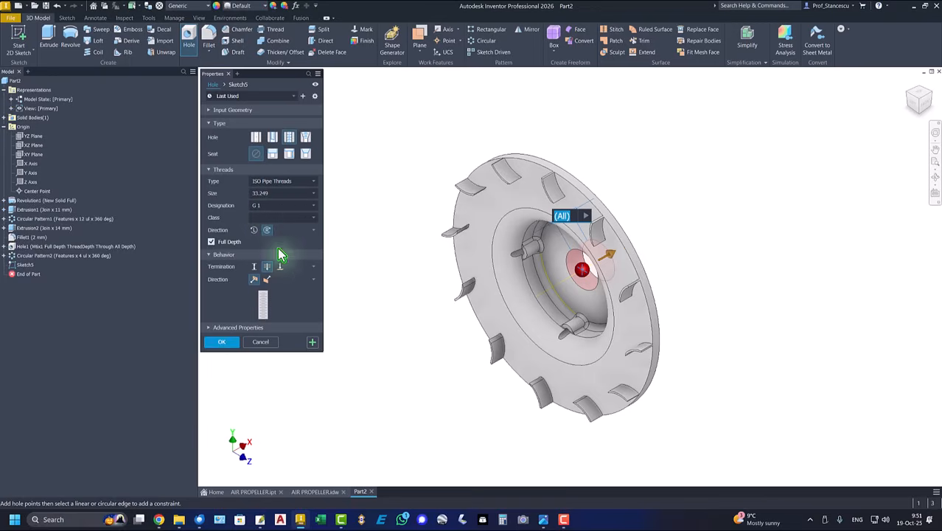
click(222, 342)
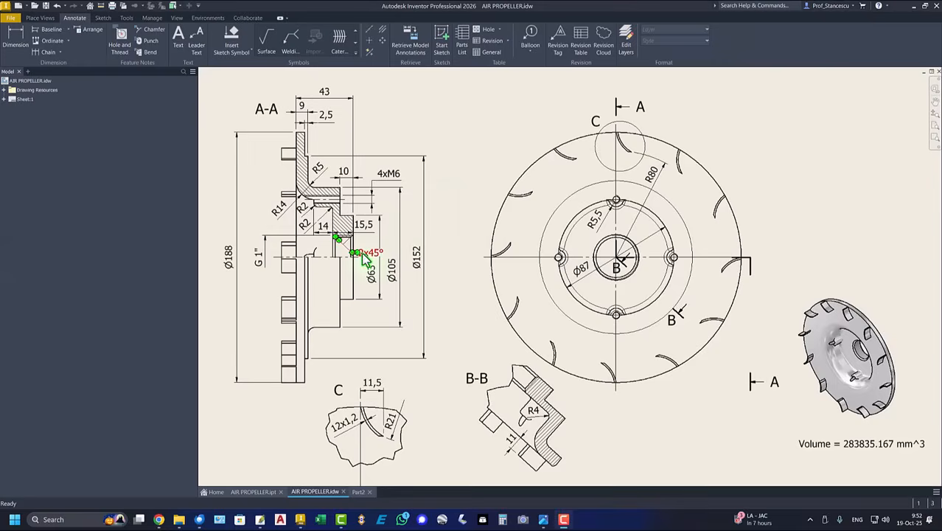
- Place the 2x45° note in view A-A, then chamfer the G 1 bore edge by 2 mm
click(361, 254)
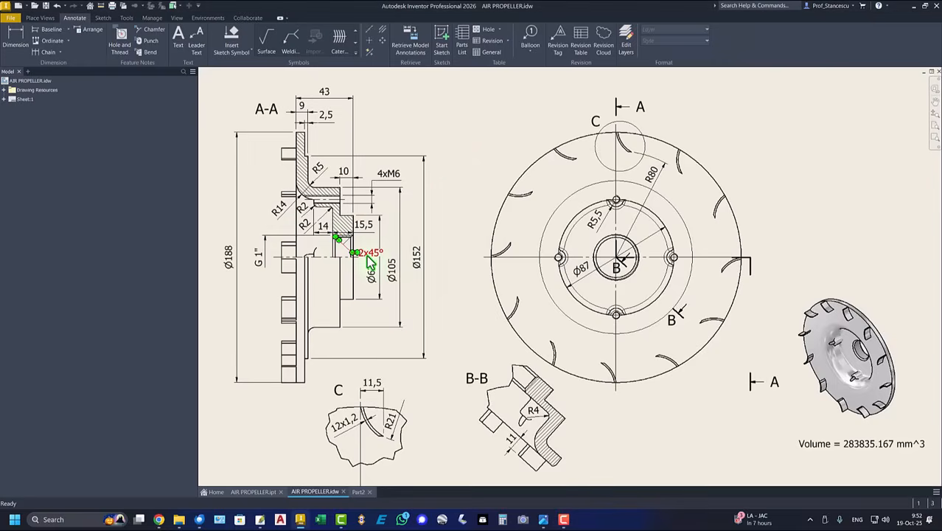
click(359, 491)
click(579, 292)
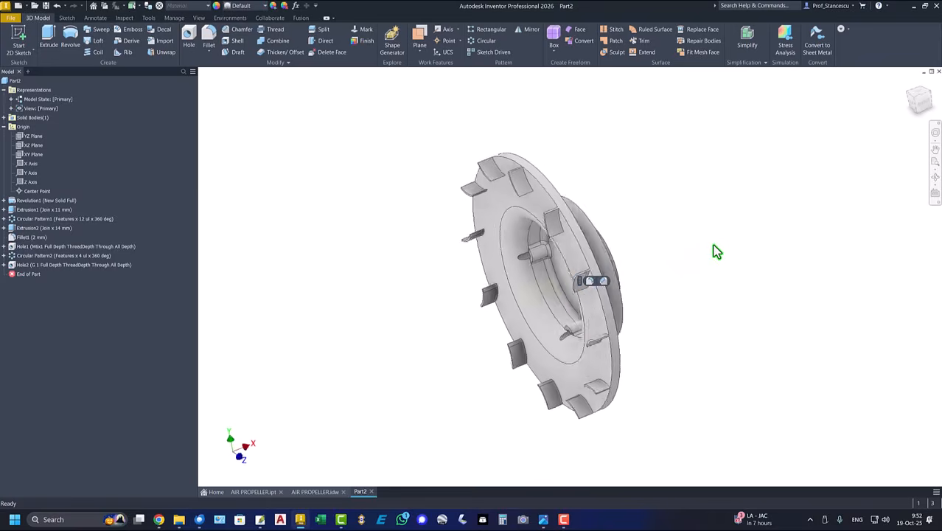
click(604, 283)
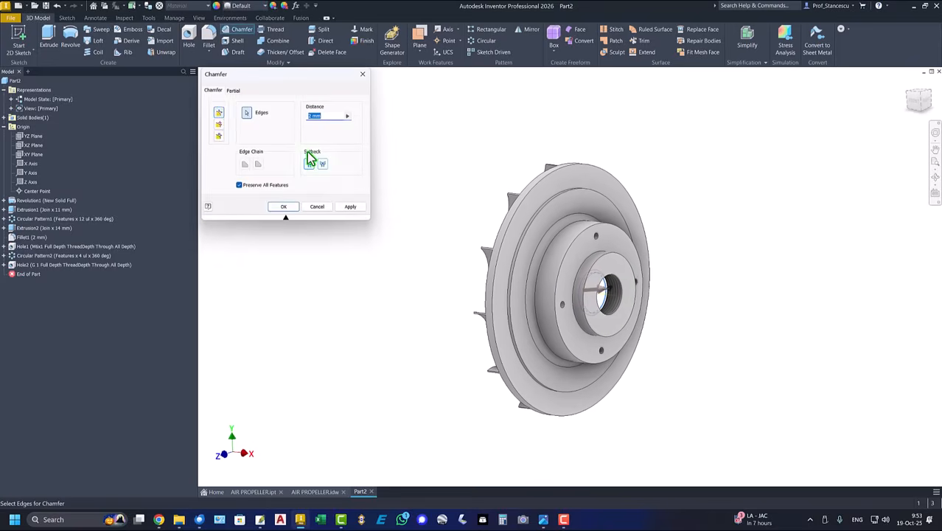
click(610, 278)
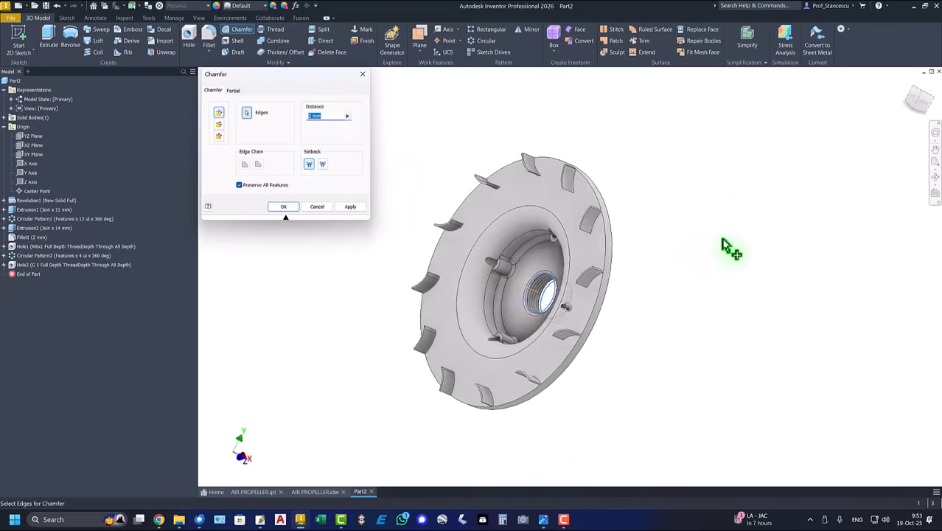
click(286, 208)
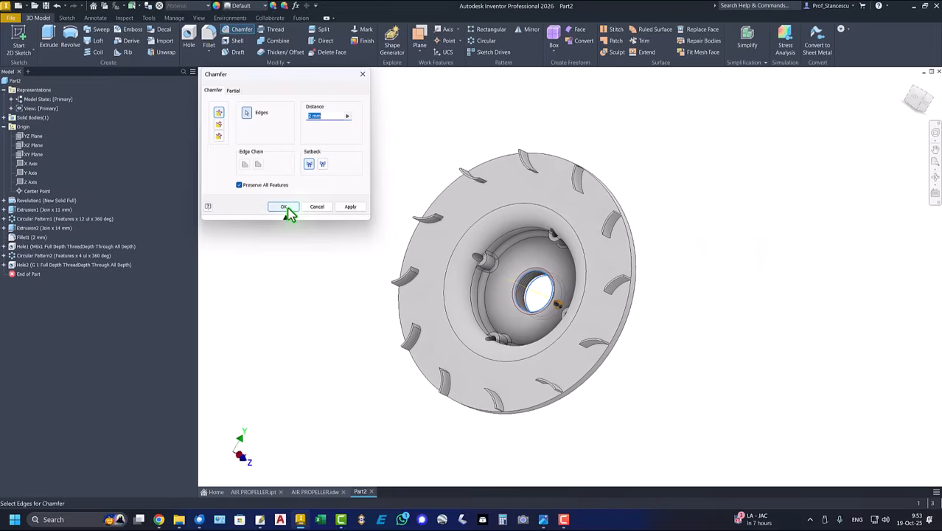
key(F6)
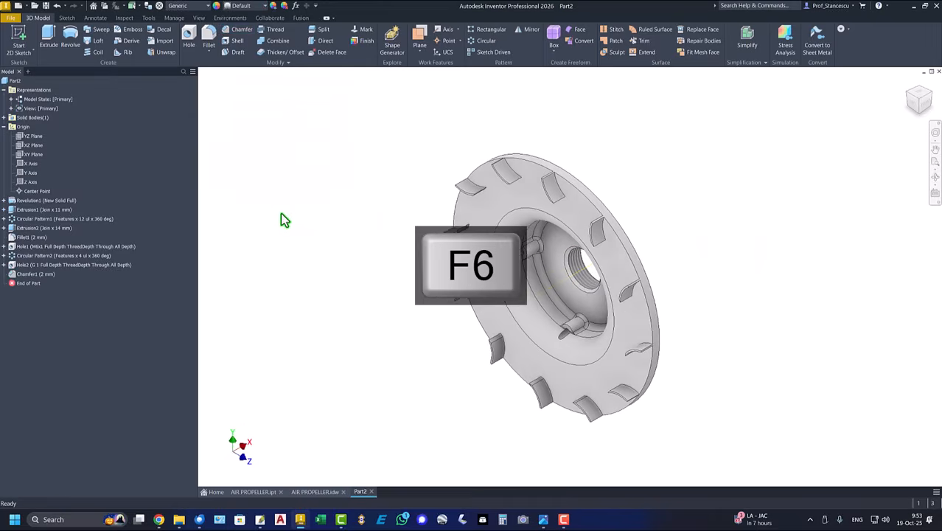
- Update Part2's physical properties in iProperties and copy the 283857.115 mm^3 volume value
click(4, 127)
click(4, 89)
right_click(9, 81)
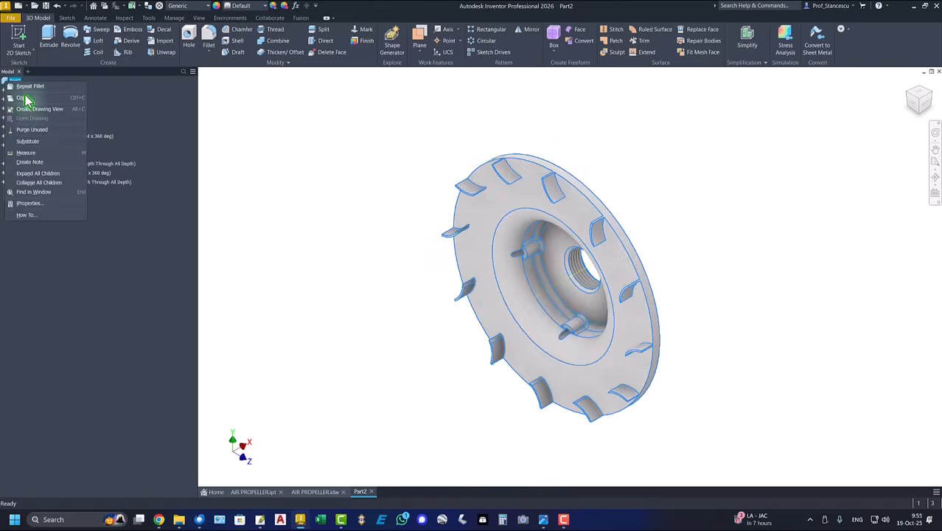
click(33, 204)
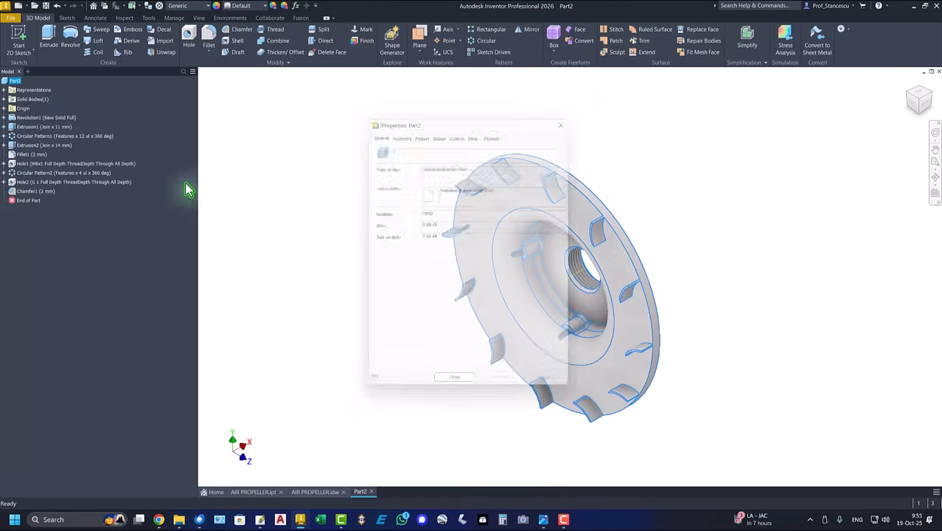
click(496, 130)
click(547, 151)
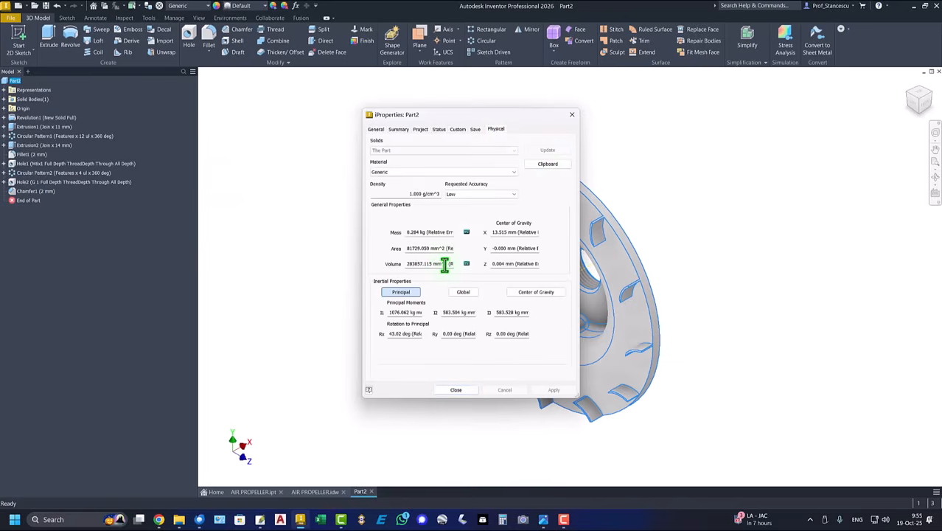
drag(445, 265, 311, 266)
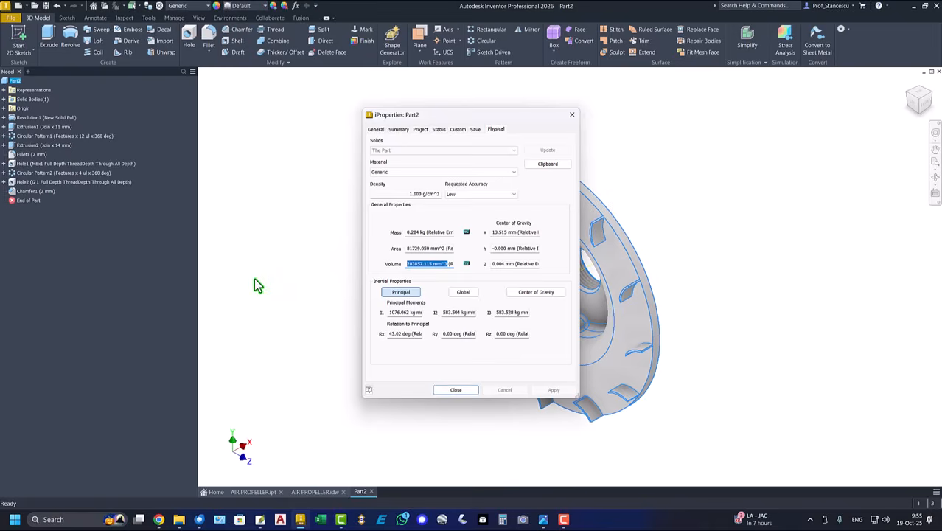
key(ctrl+c)
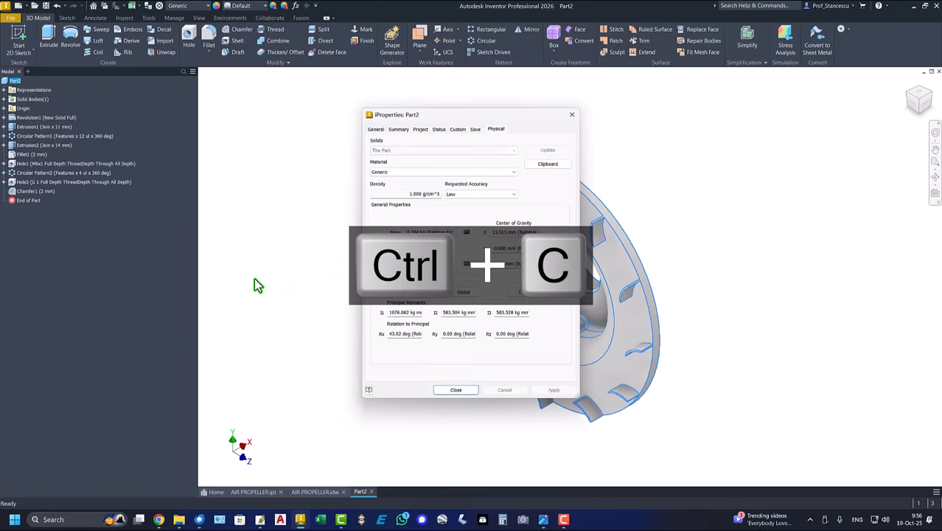
click(462, 392)
- Replace the old 283835.167 mm^3 value in the drawing's volume note with 283857.115 mm^3
click(315, 491)
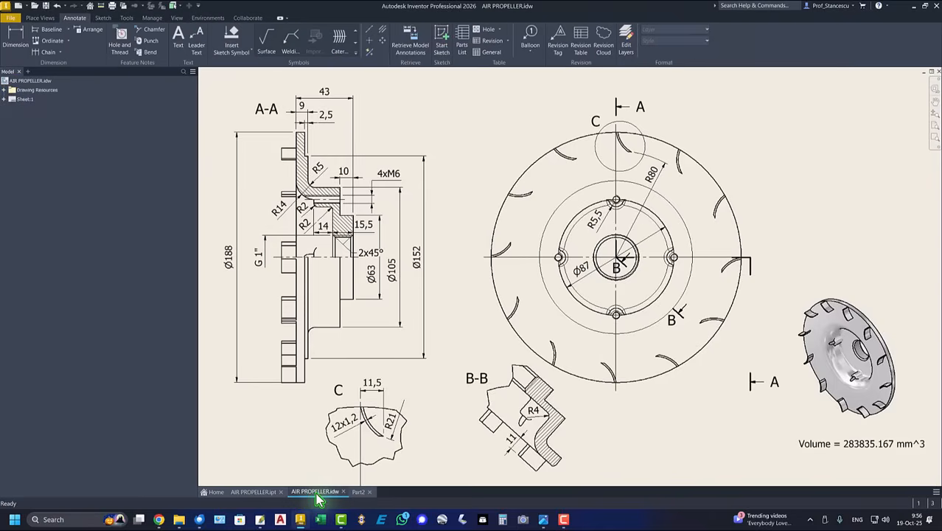
drag(811, 446, 858, 443)
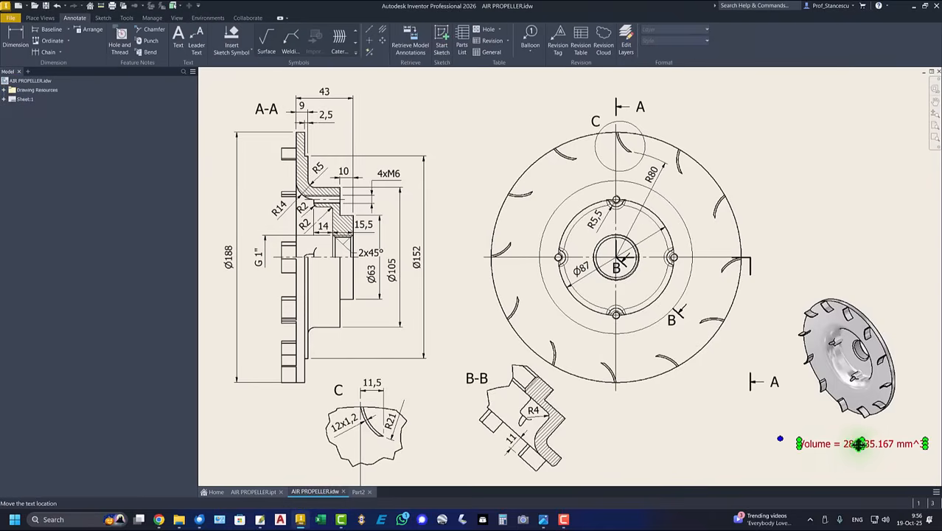
double_click(848, 445)
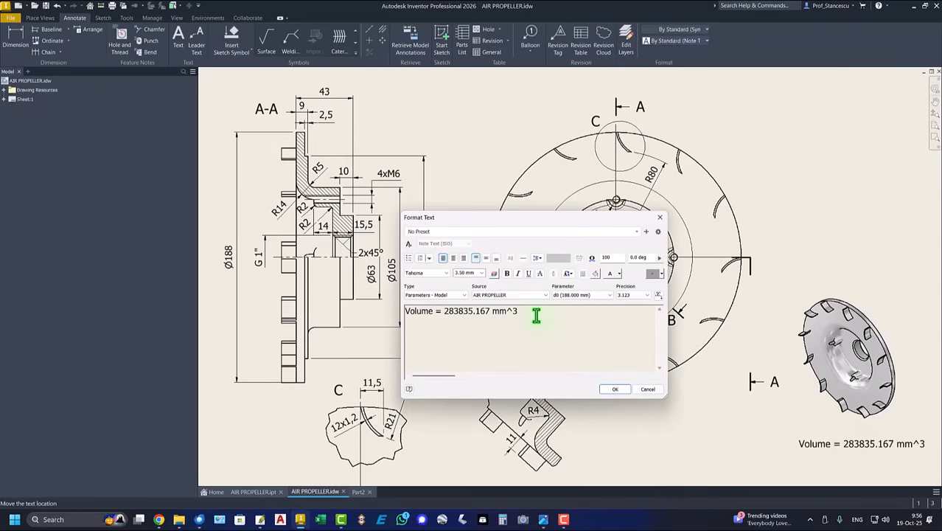
key(ctrl+v)
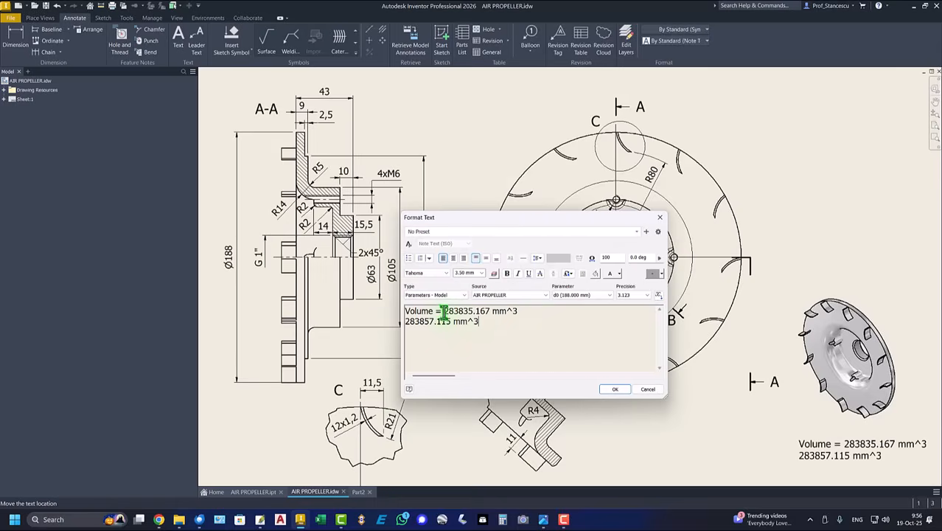
drag(443, 311, 524, 312)
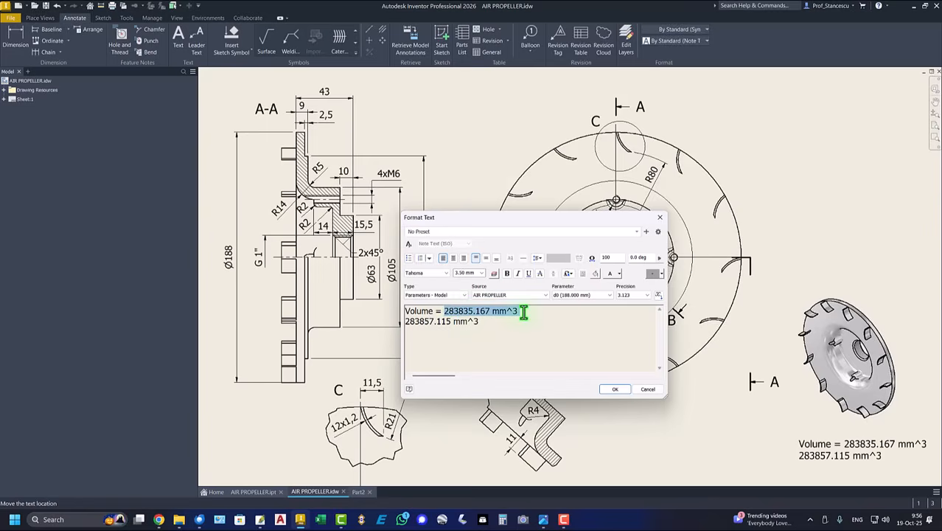
key(Delete)
key(Delete)
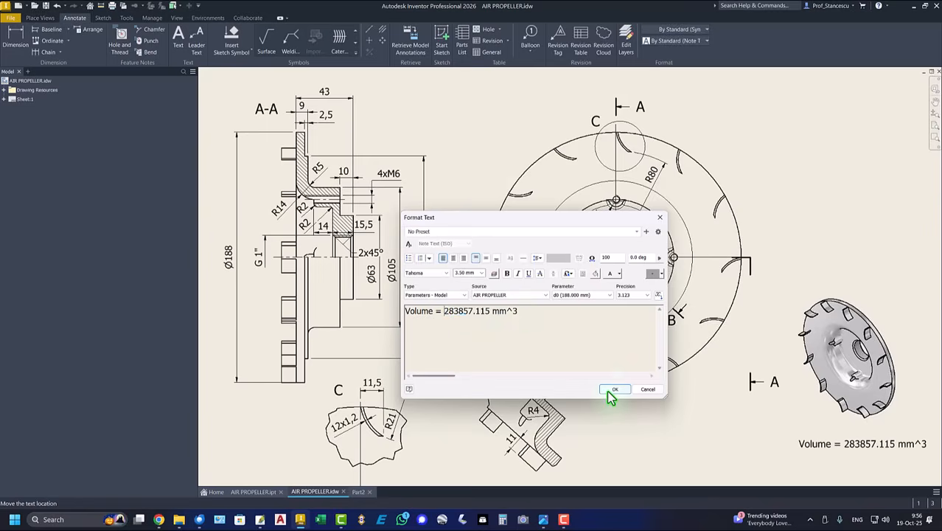
click(607, 390)
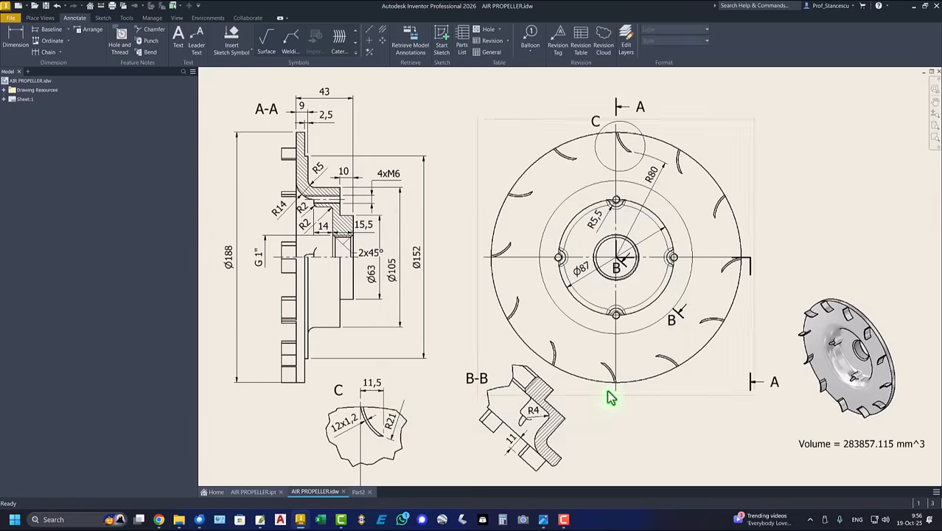
click(359, 491)
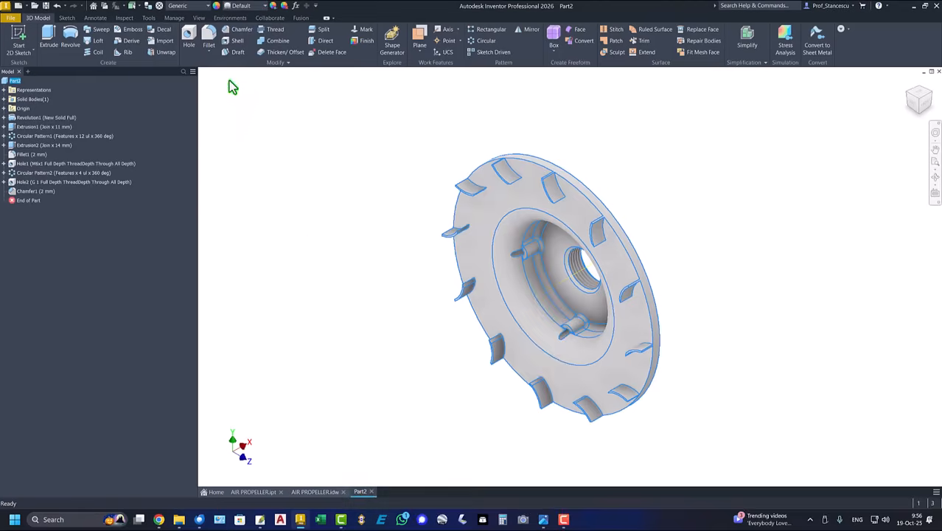
- Make the part Aluminum 6061-AHC, shown in Realistic visual style with Default Lights
click(195, 8)
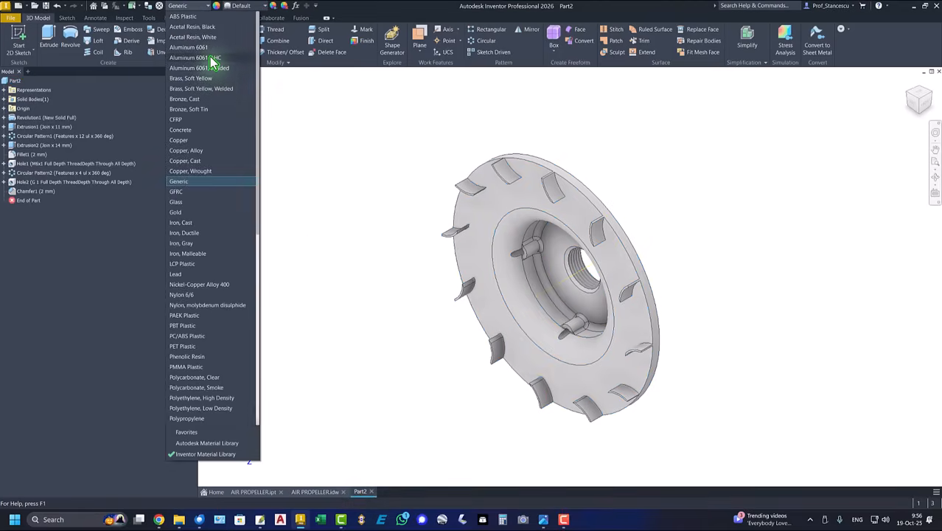
click(210, 58)
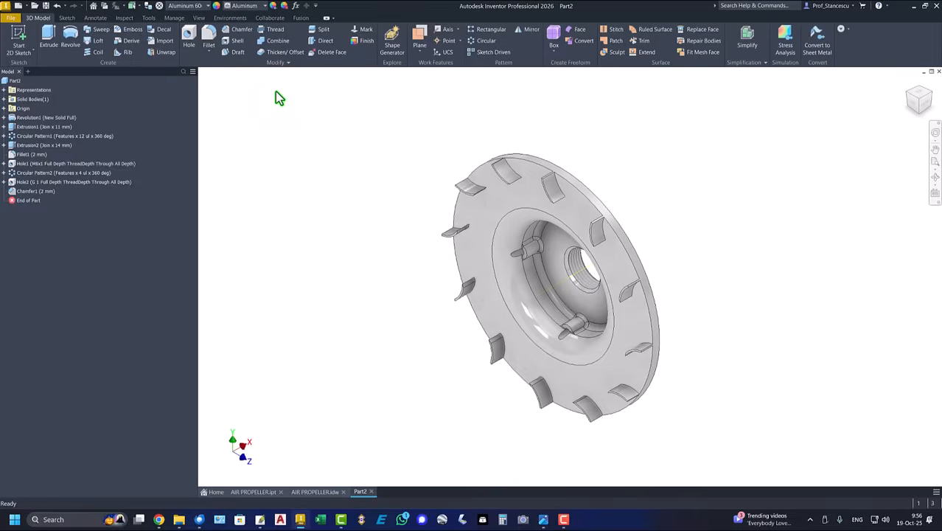
click(199, 19)
click(229, 46)
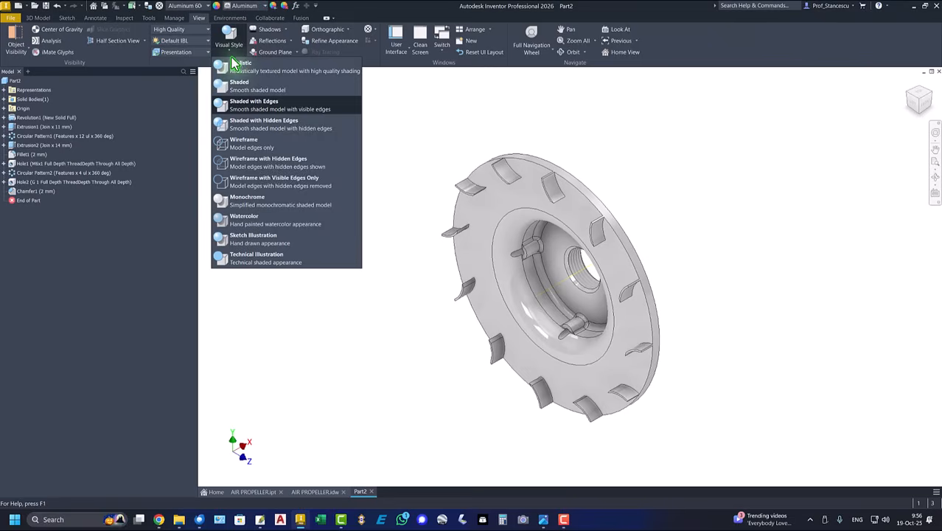
click(249, 89)
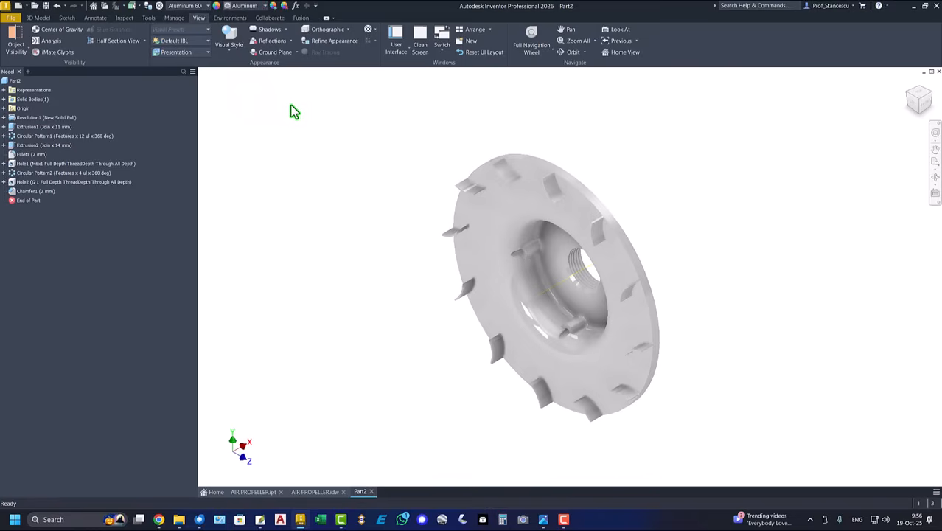
click(179, 43)
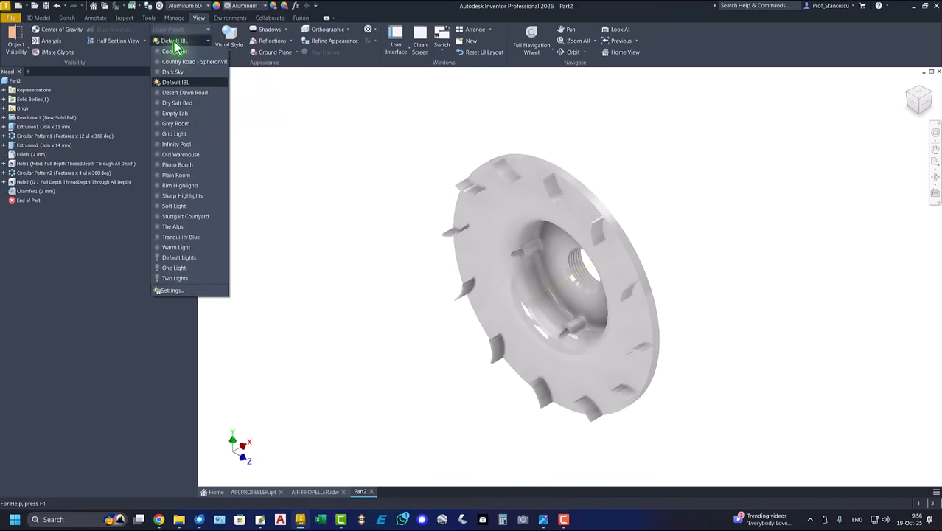
click(177, 258)
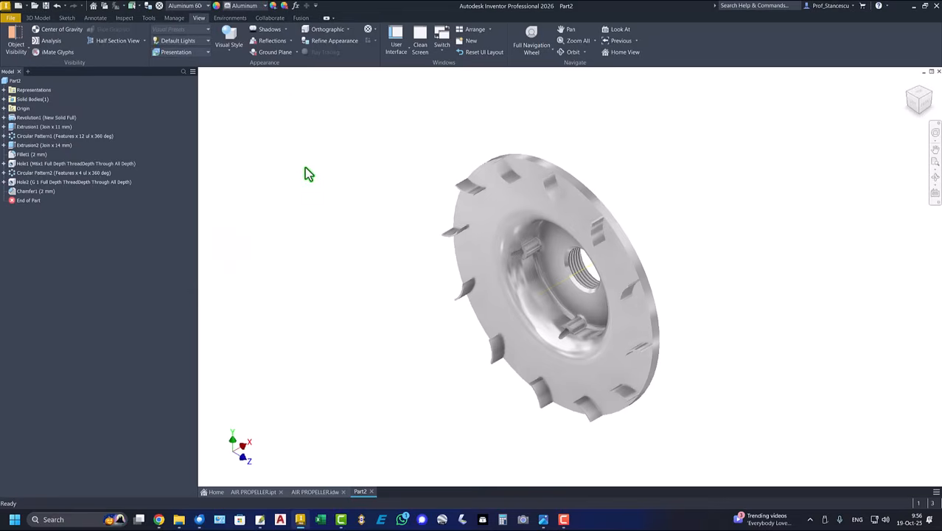